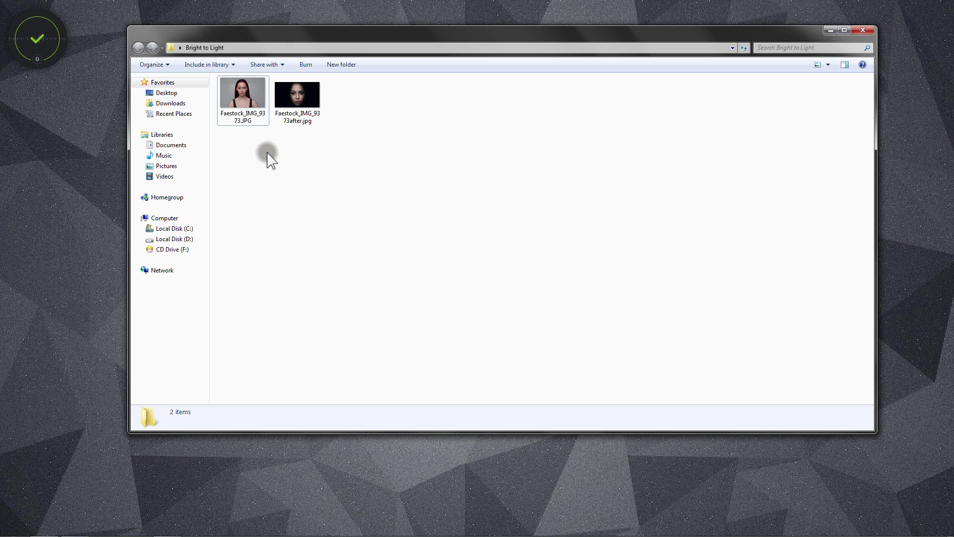
Step: View the original portrait Faestock_IMG_9373.JPG and the finished version Faestock_IMG_9373after.jpg, and put their windows away
double_click(253, 112)
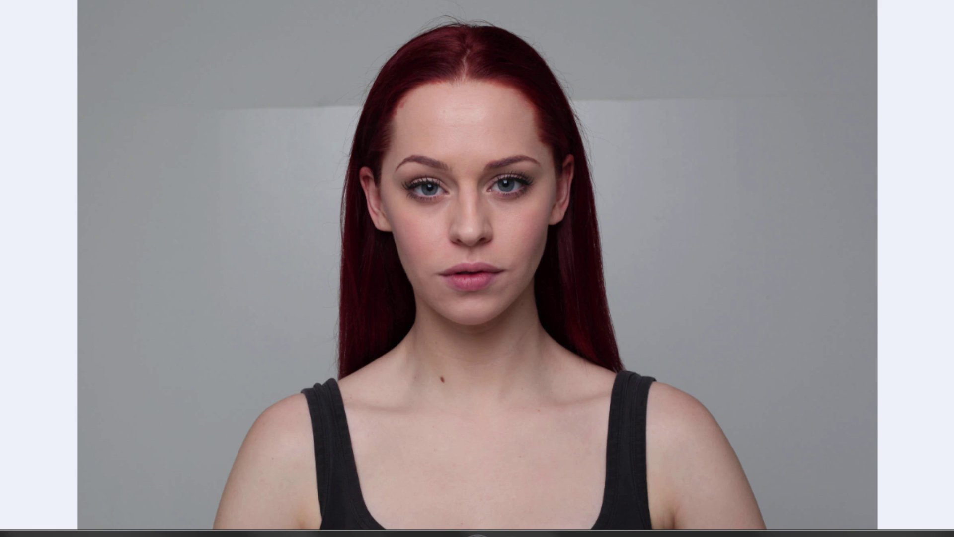
key(Right)
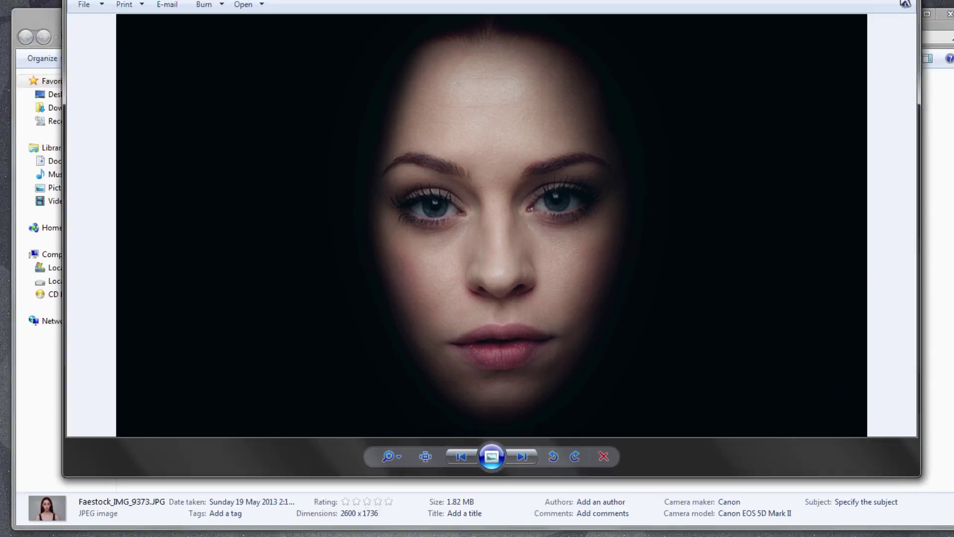
click(834, 20)
click(831, 30)
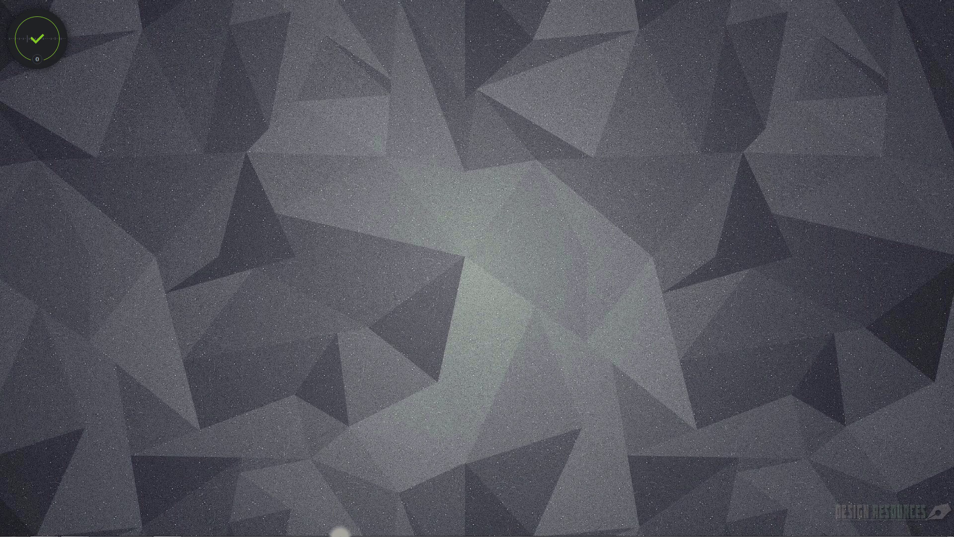
Step: Switch to Photoshop and open Faestock_IMG_9373.JPG in it from the Bright to Light folder
mouse_move(228, 521)
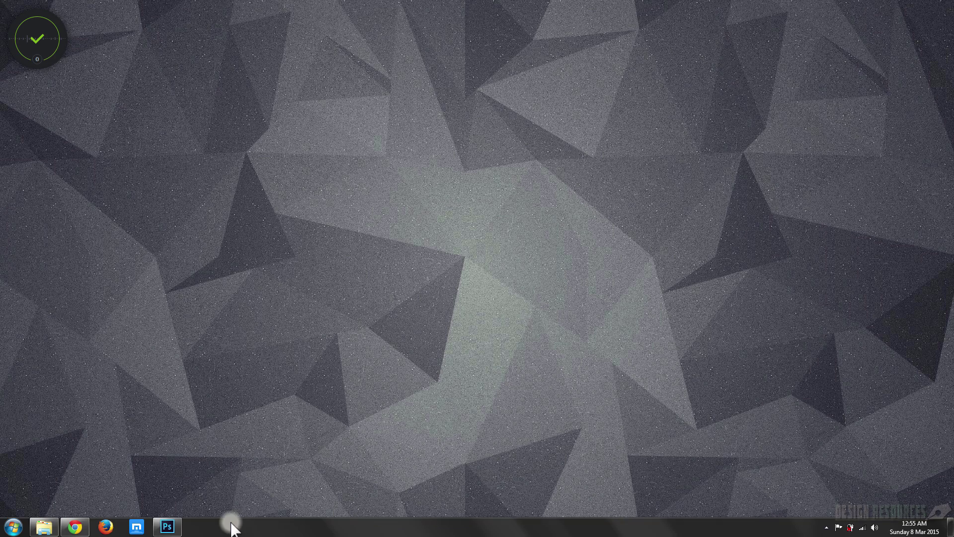
click(185, 522)
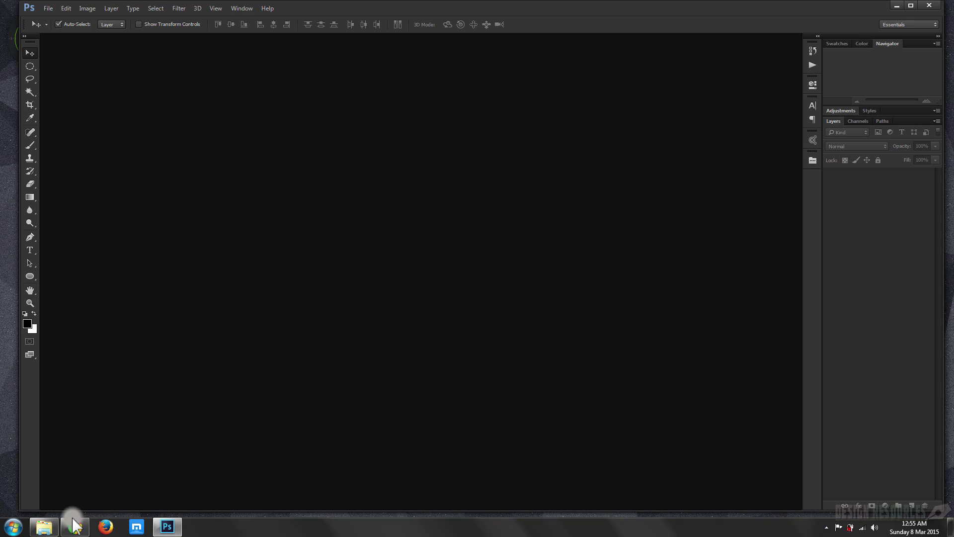
click(44, 526)
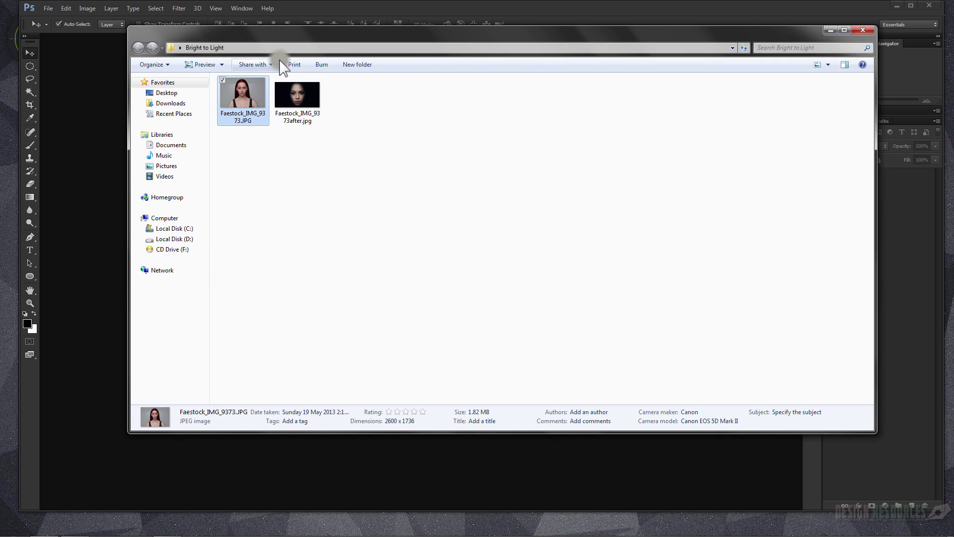
drag(281, 35, 378, 42)
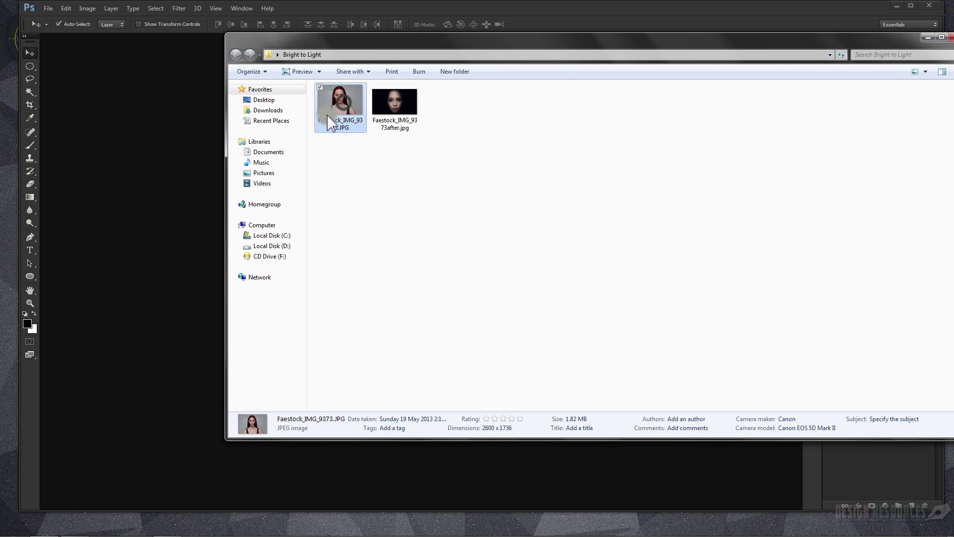
drag(344, 102, 183, 166)
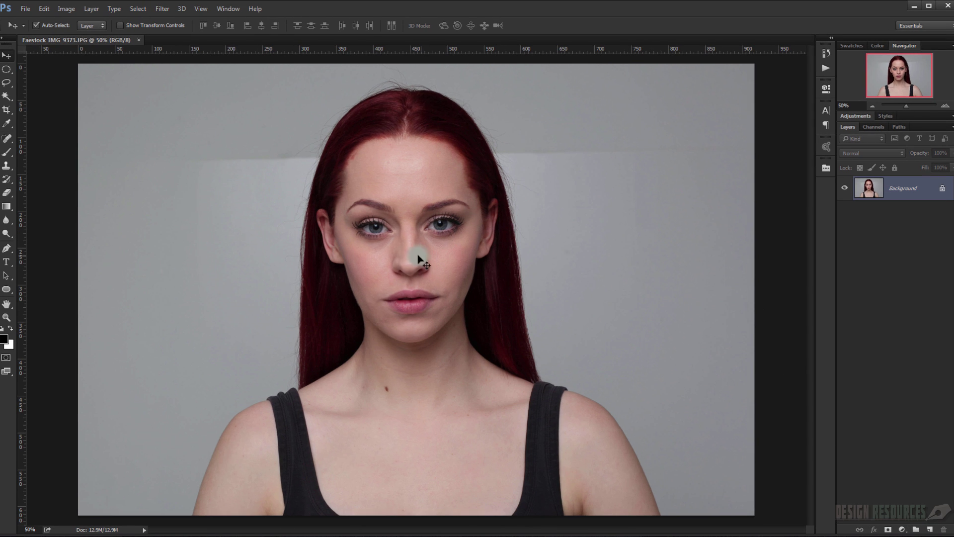
Step: Duplicate the Background layer and set the copy's blend mode to Overlay
ctrl+click(398, 257)
scroll(427, 194, down, 4)
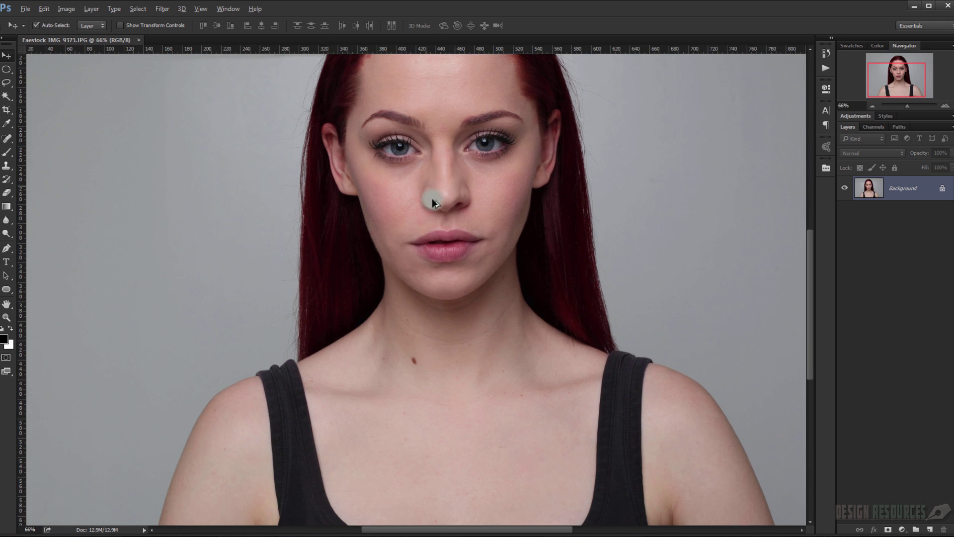
scroll(431, 199, up, 2)
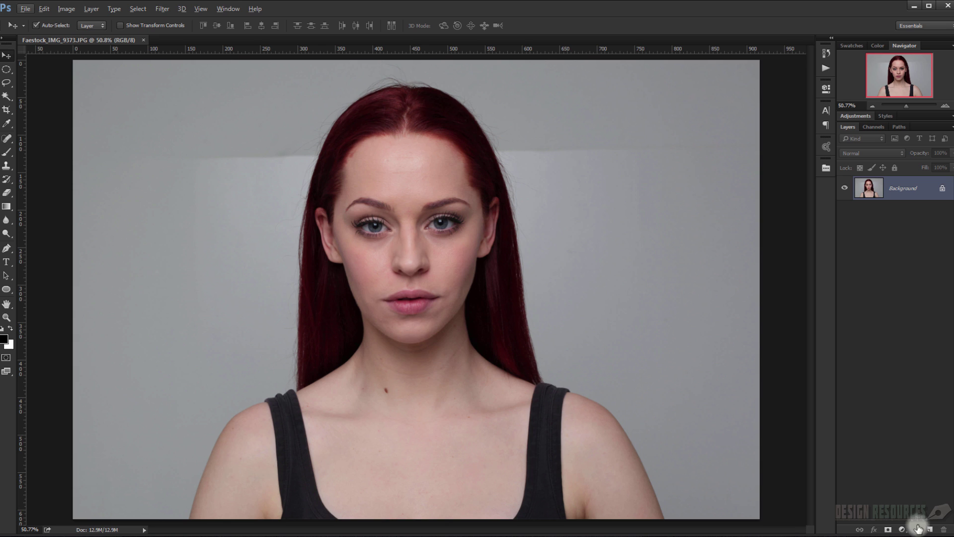
key(ctrl+j)
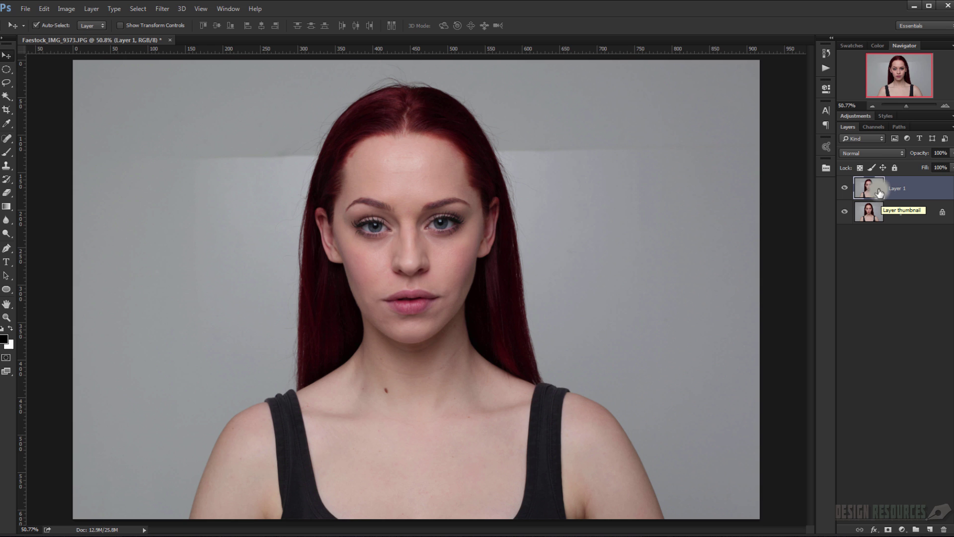
click(873, 154)
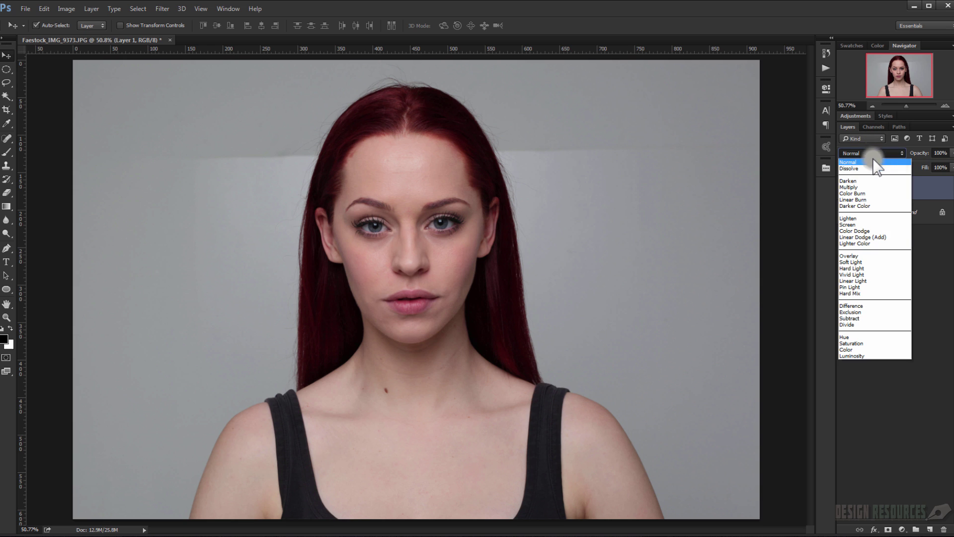
click(875, 255)
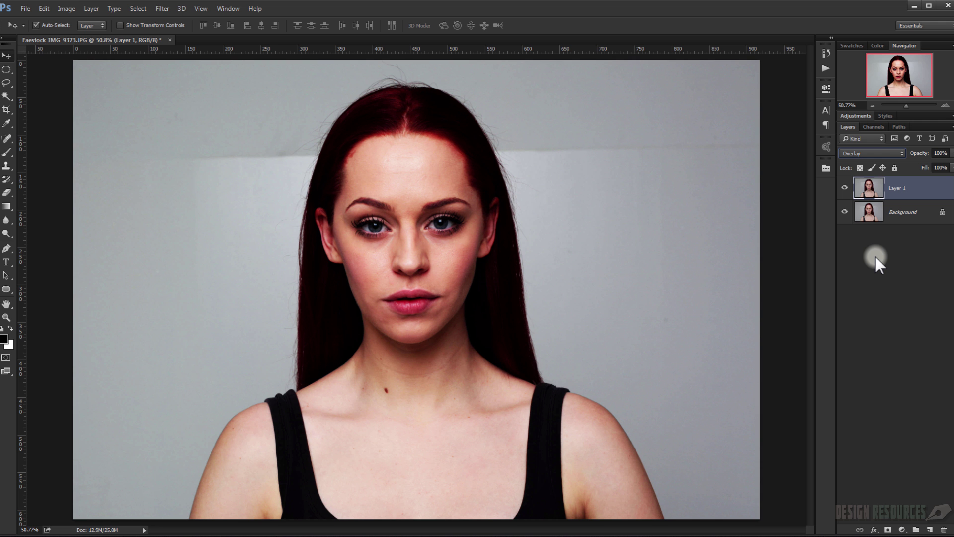
Step: Invert the colours of the duplicated Overlay layer
key(ctrl+i)
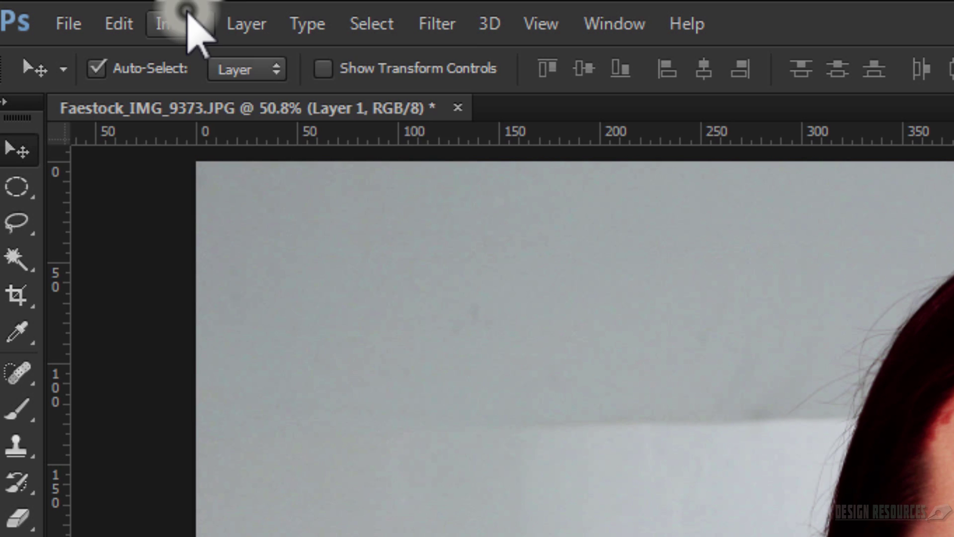
click(68, 9)
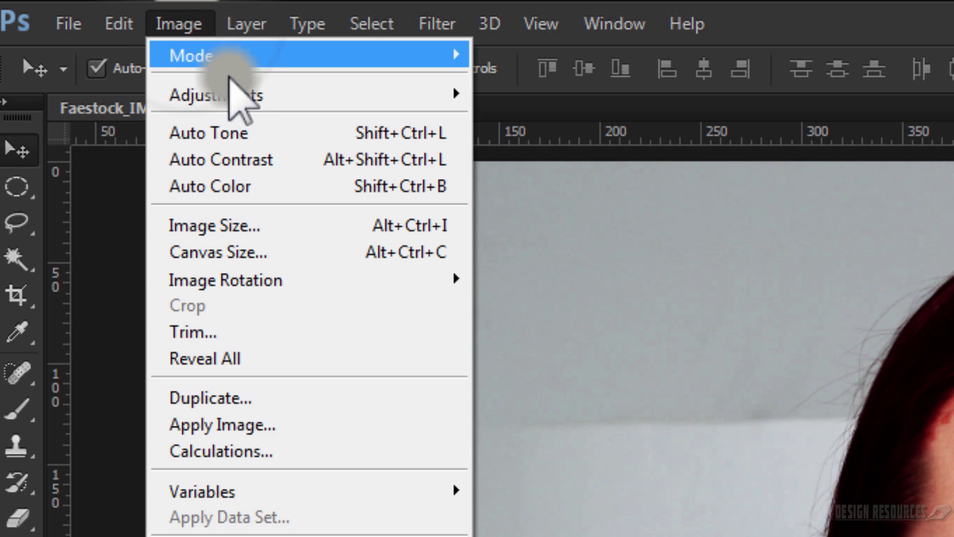
mouse_move(233, 94)
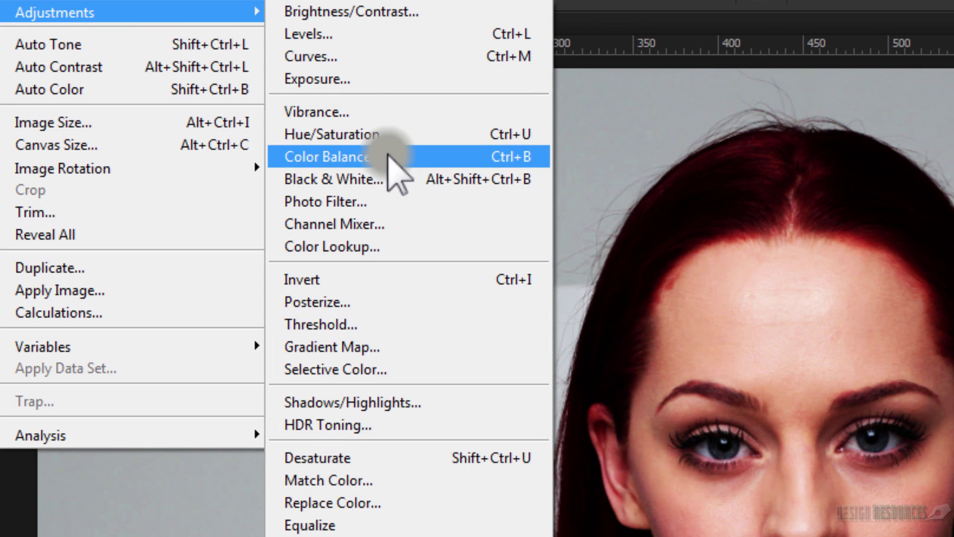
click(323, 279)
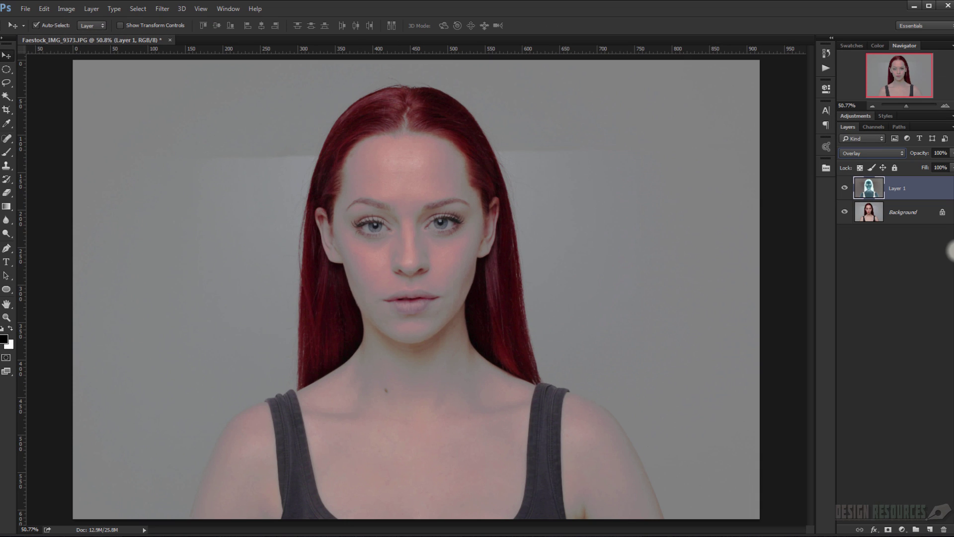
Step: Apply a High Pass filter with a radius of 7.8 pixels to the inverted Layer 1
click(939, 257)
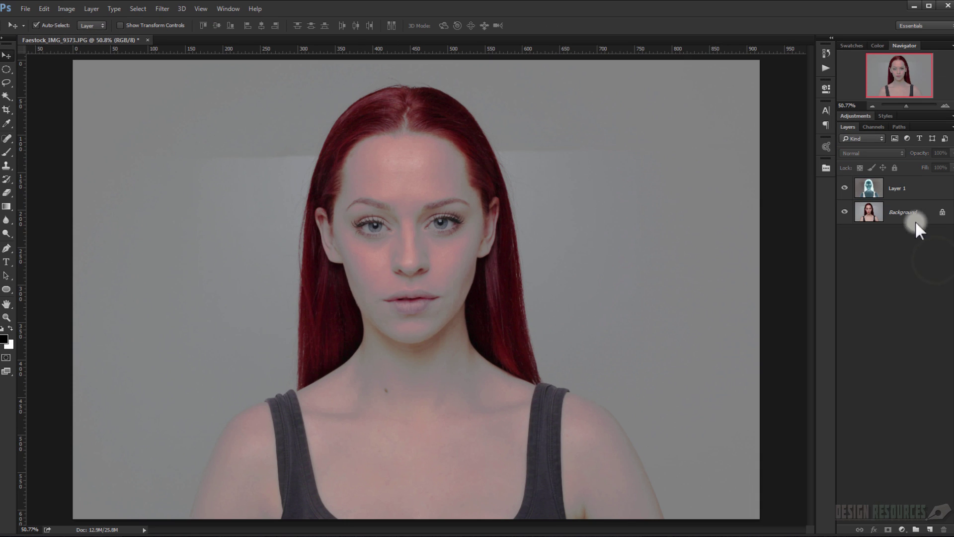
click(901, 189)
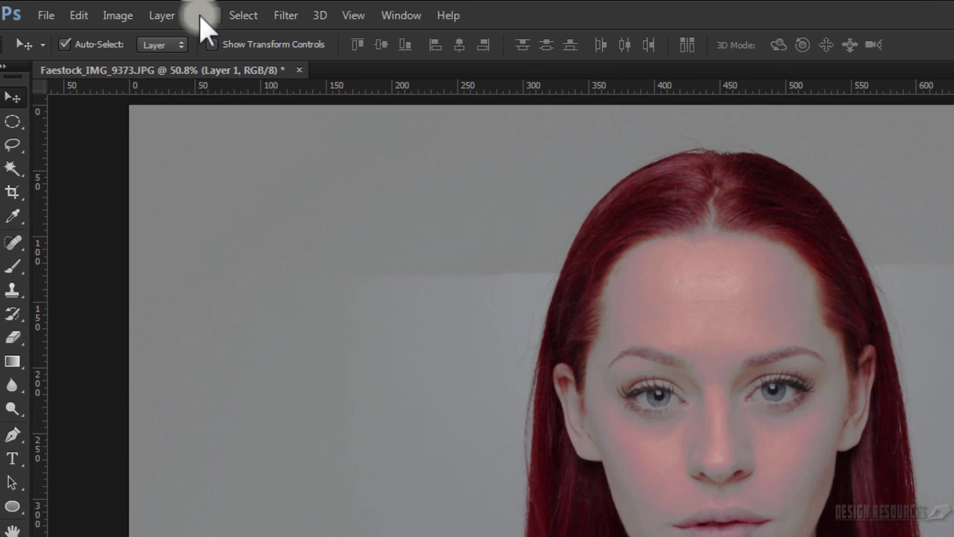
click(162, 8)
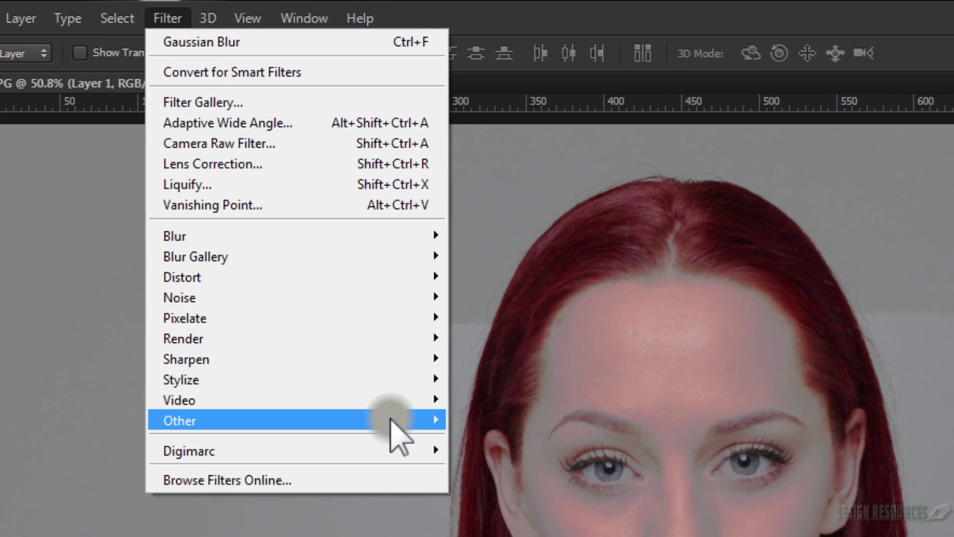
mouse_move(565, 420)
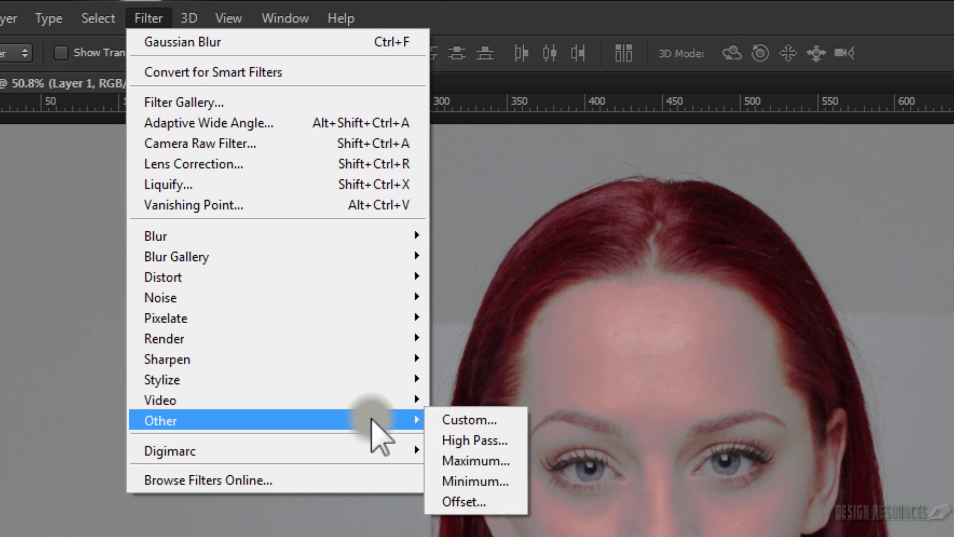
click(454, 404)
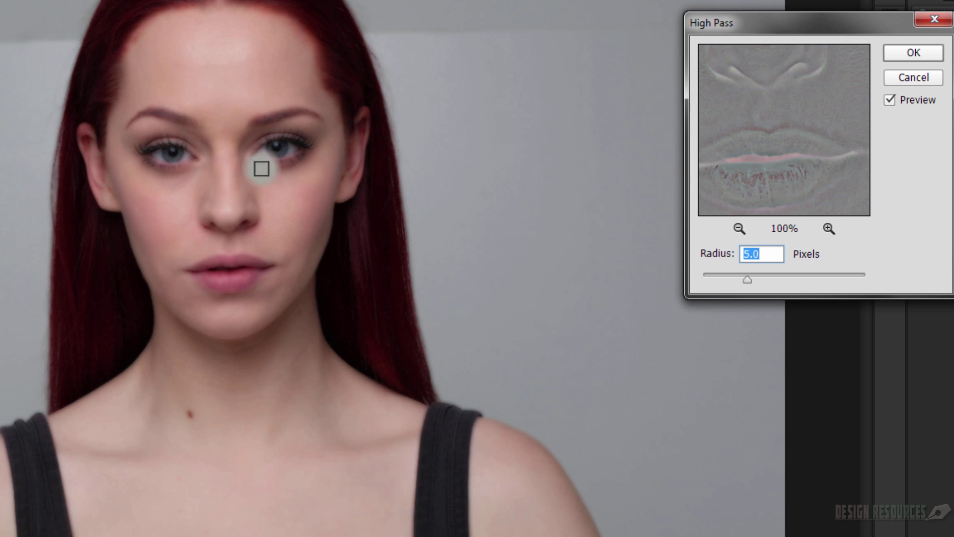
mouse_move(756, 272)
mouse_down()
mouse_move(745, 277)
mouse_move(758, 279)
mouse_up()
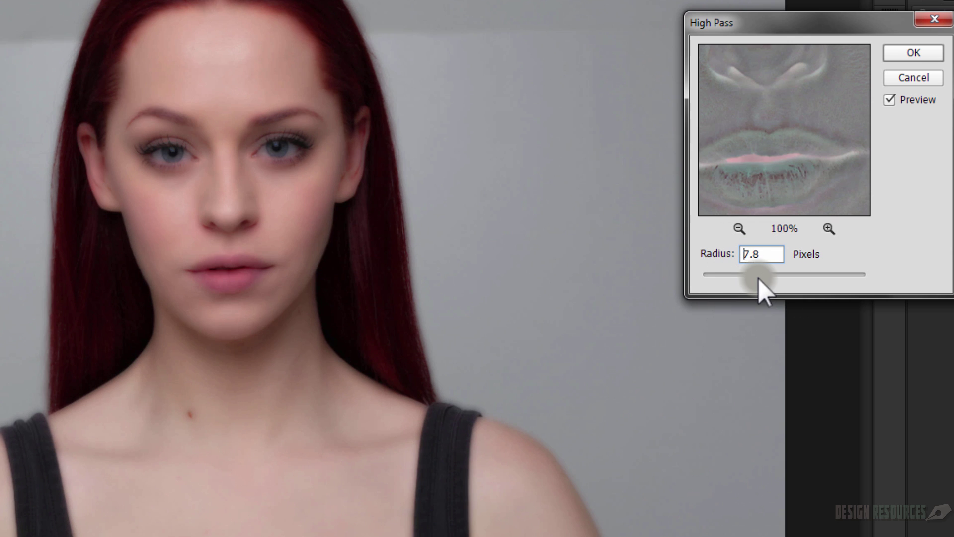
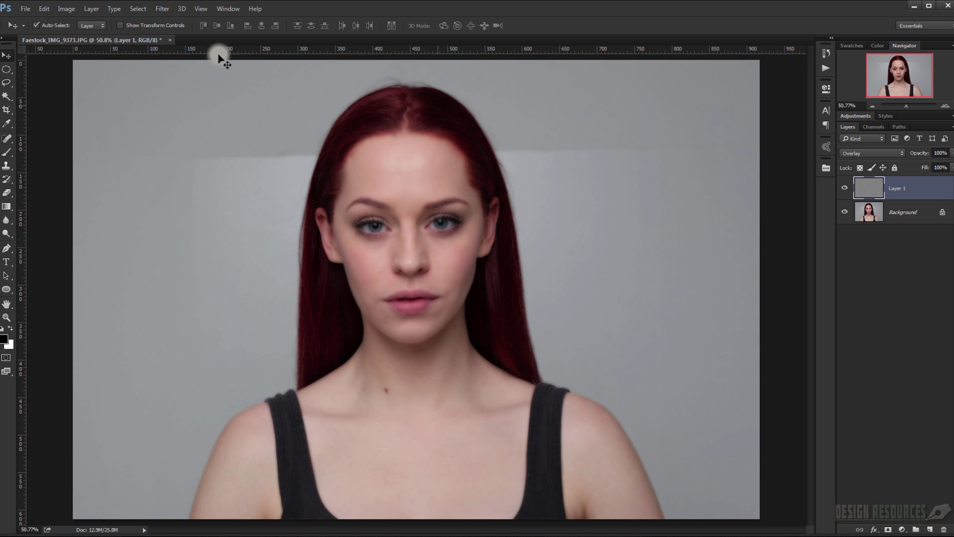
Step: Apply a Gaussian Blur with a radius of 2.4 pixels to the high-pass layer
click(163, 9)
mouse_move(234, 115)
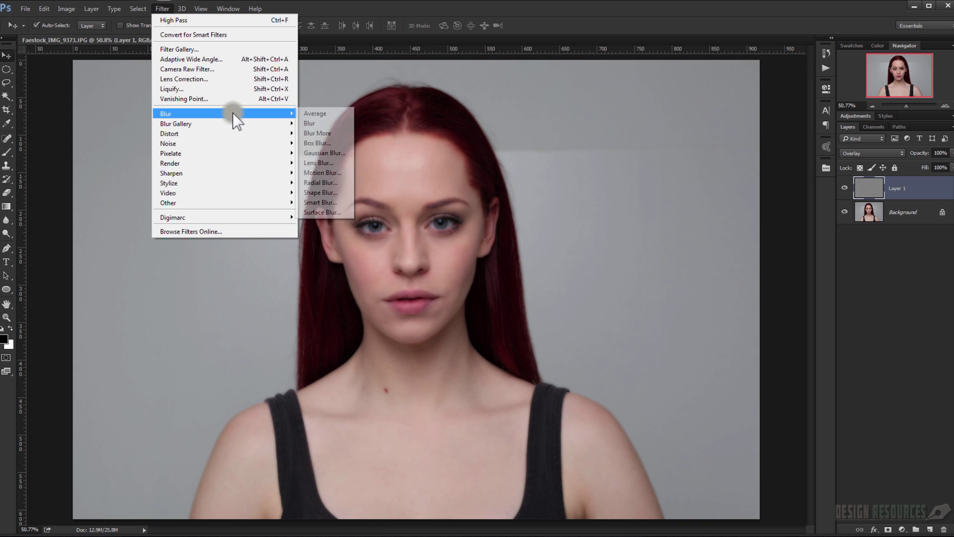
click(334, 151)
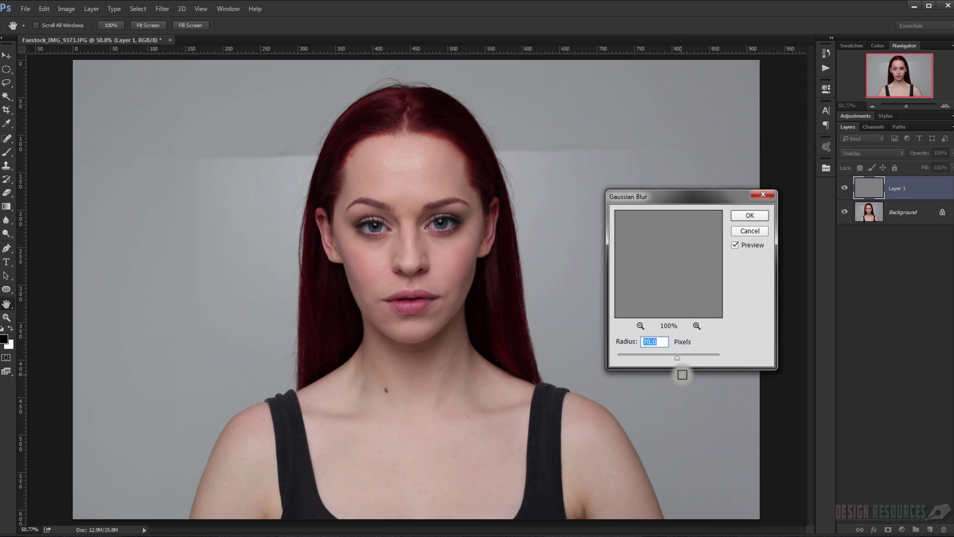
drag(675, 356, 641, 357)
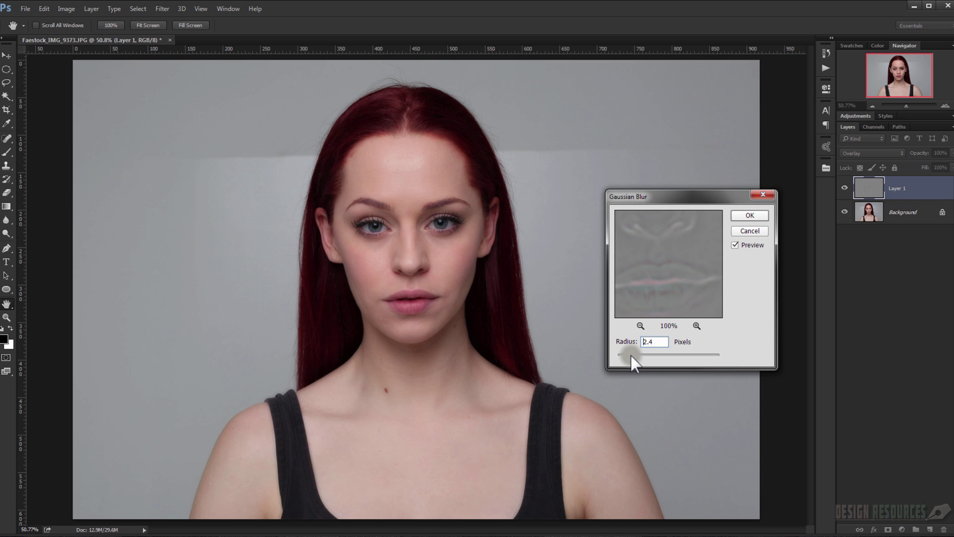
drag(631, 355, 631, 354)
click(750, 214)
Step: Hide and show Layer 1 to compare the skin with and without smoothing, and inspect the face up close
click(844, 189)
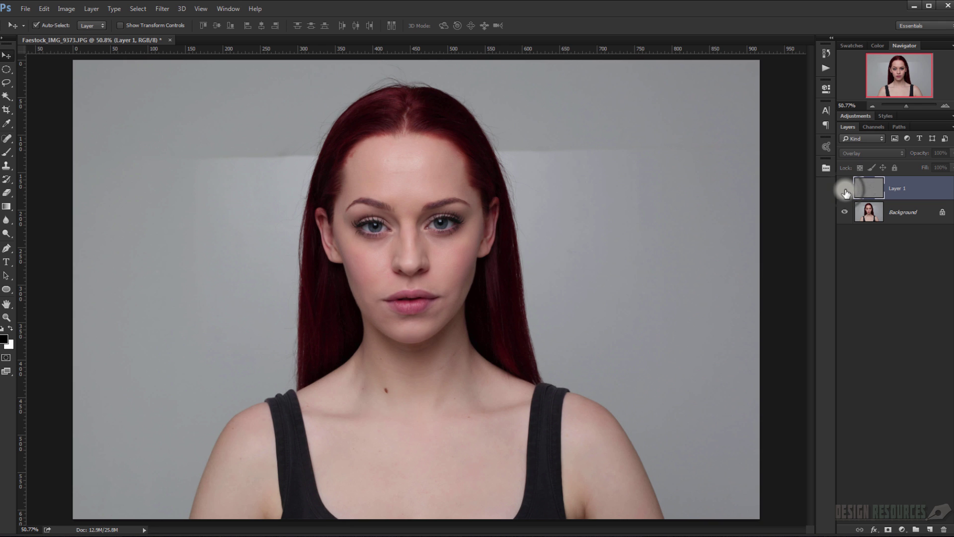
click(844, 190)
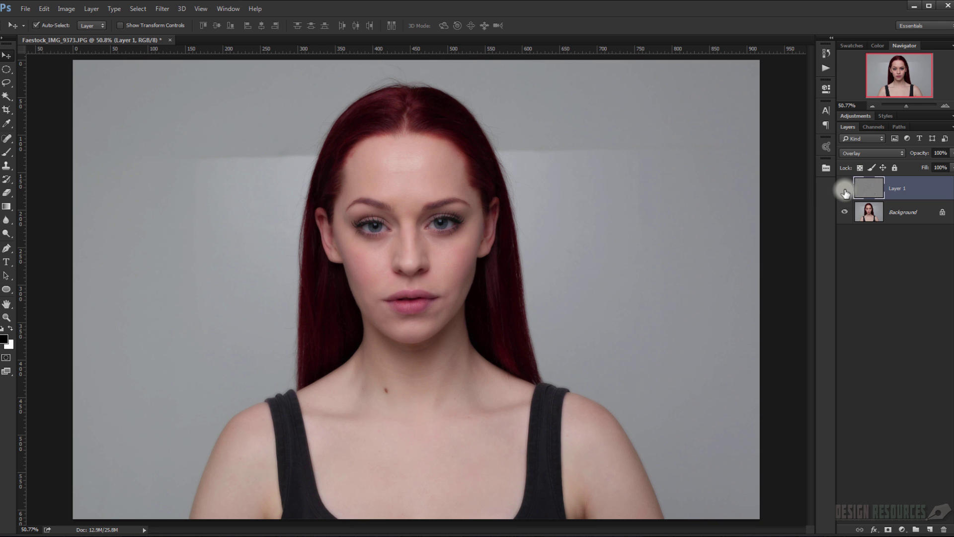
ctrl+click(398, 246)
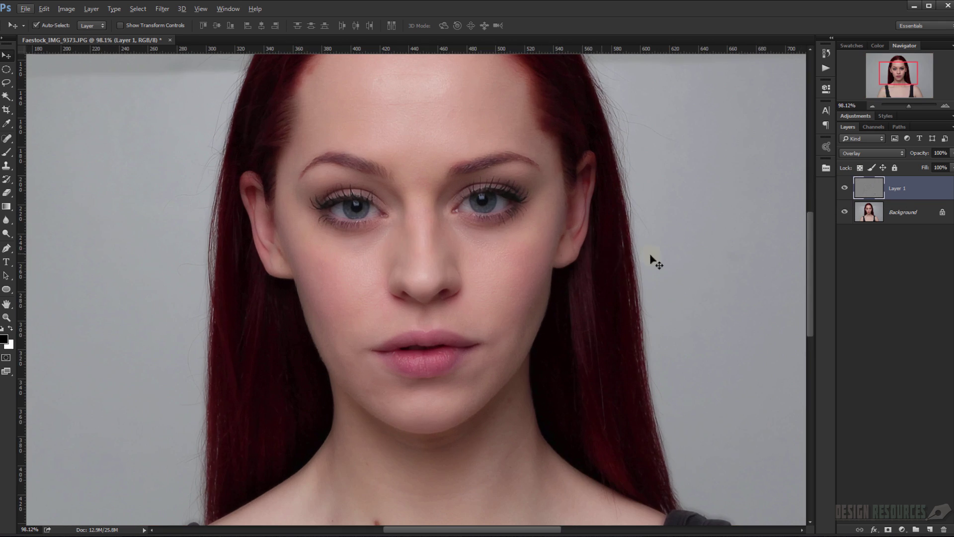
drag(617, 230, 590, 258)
Step: Rename Layer 1 to "Retch"
double_click(901, 189)
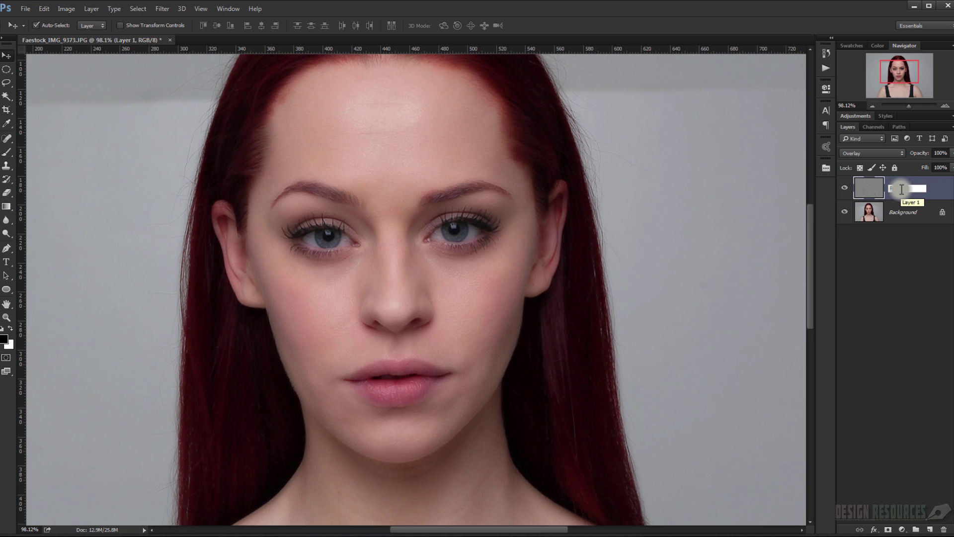
text(Retch)
key(Return)
Step: Trace a closed Pen path around the face from the hairline to the chin and turn it into an inverted selection
scroll(582, 245, down, 2)
scroll(591, 253, down, 1)
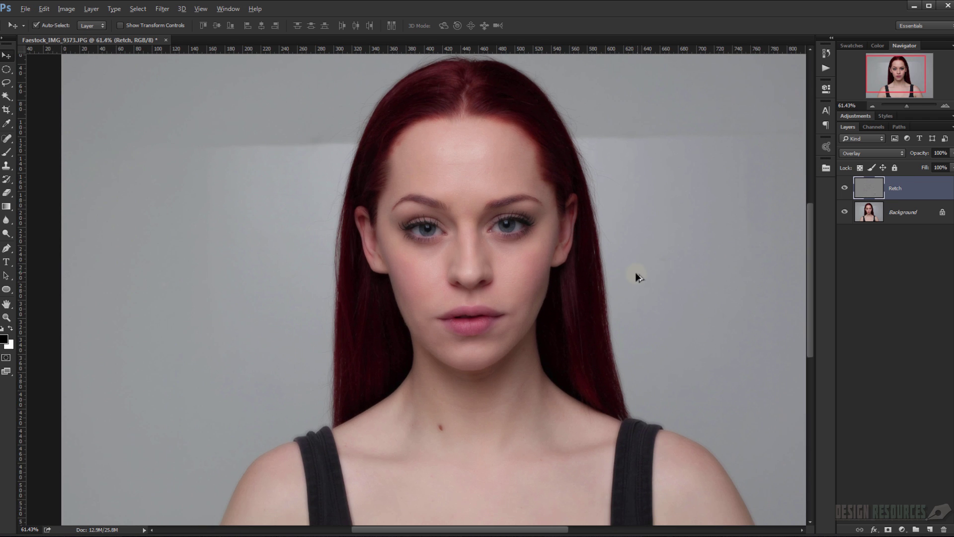
scroll(635, 272, down, 1)
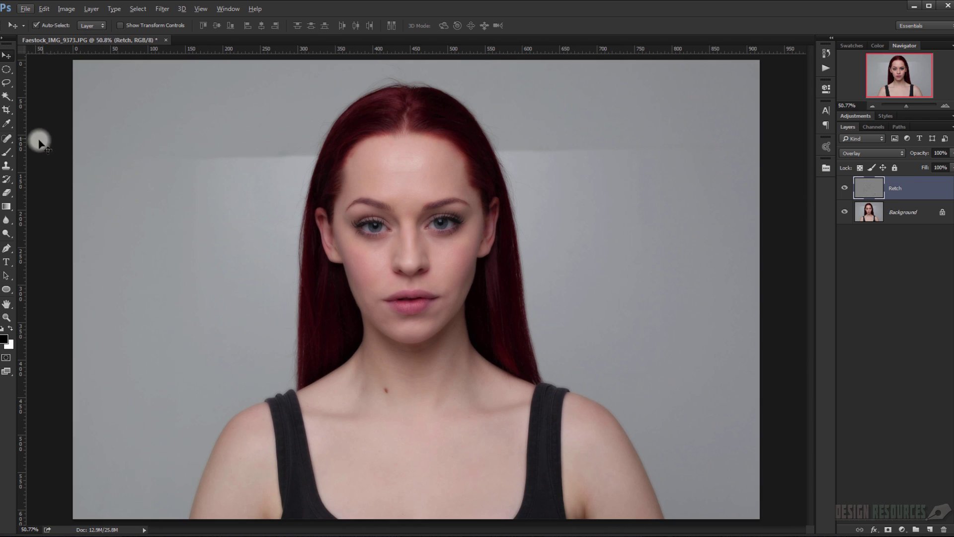
click(8, 251)
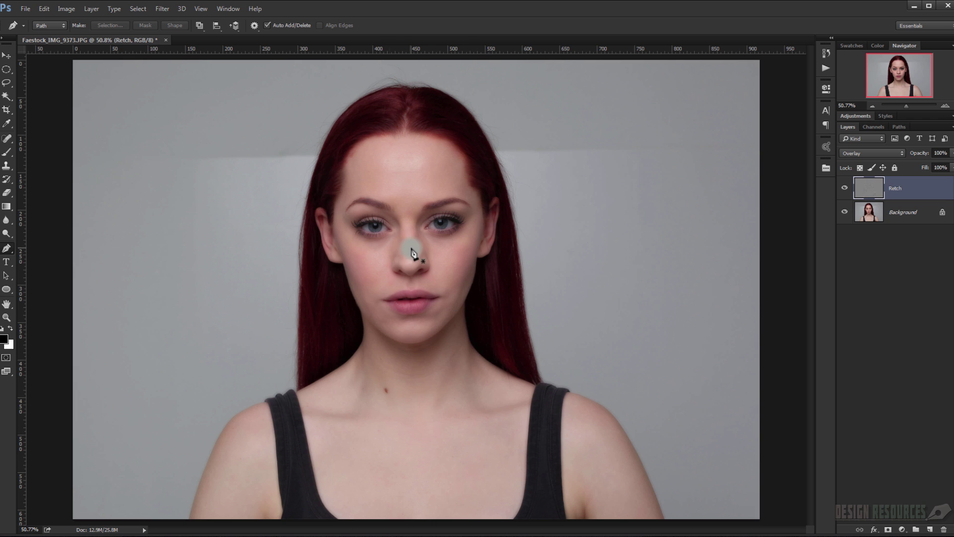
click(404, 123)
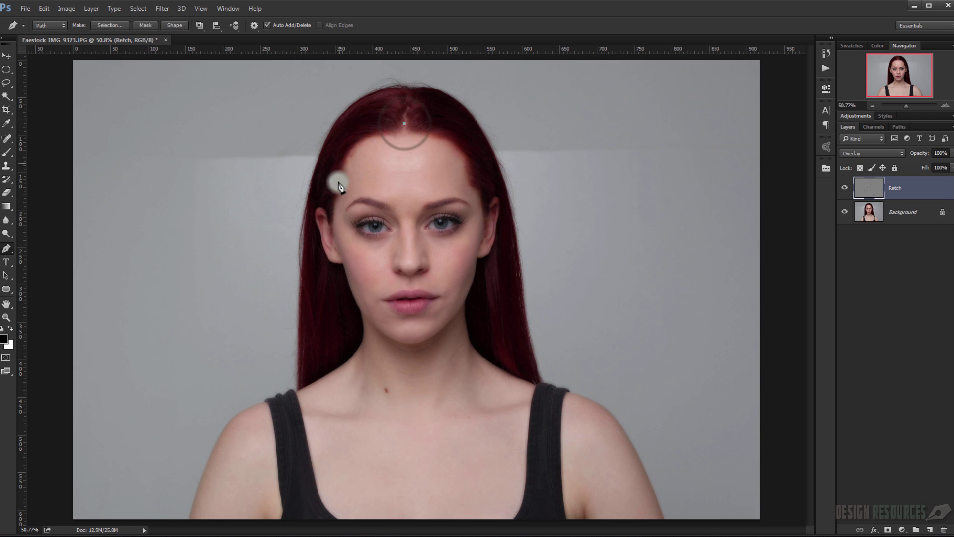
drag(336, 246, 358, 311)
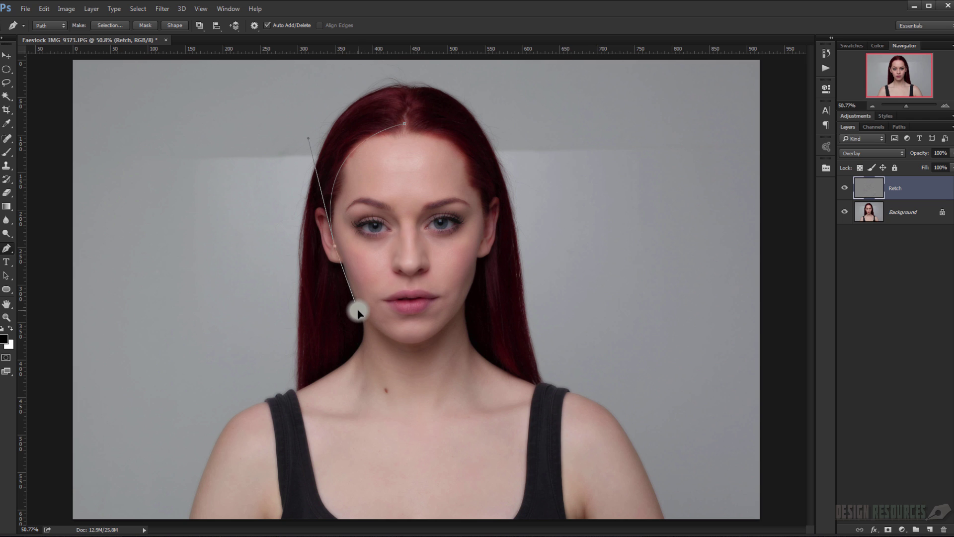
drag(399, 347, 411, 356)
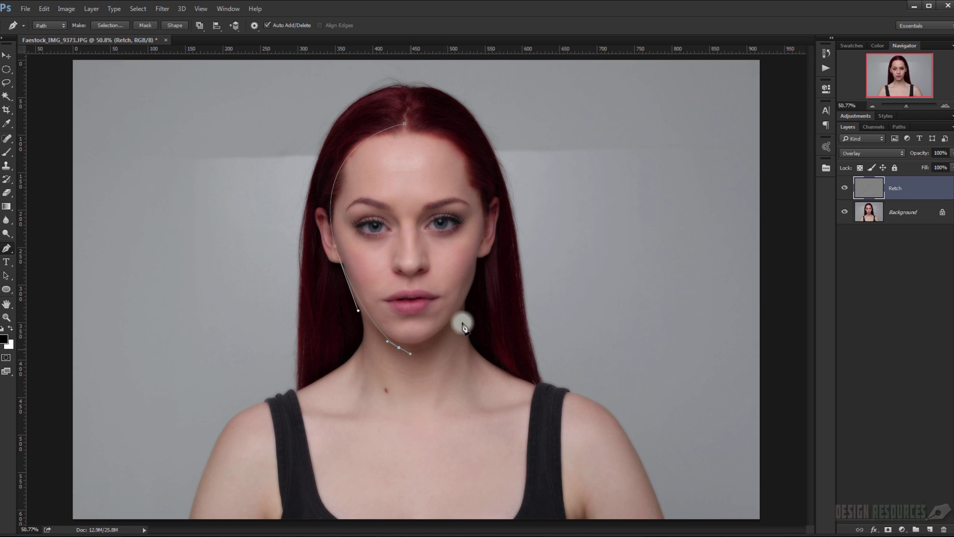
drag(473, 282, 496, 213)
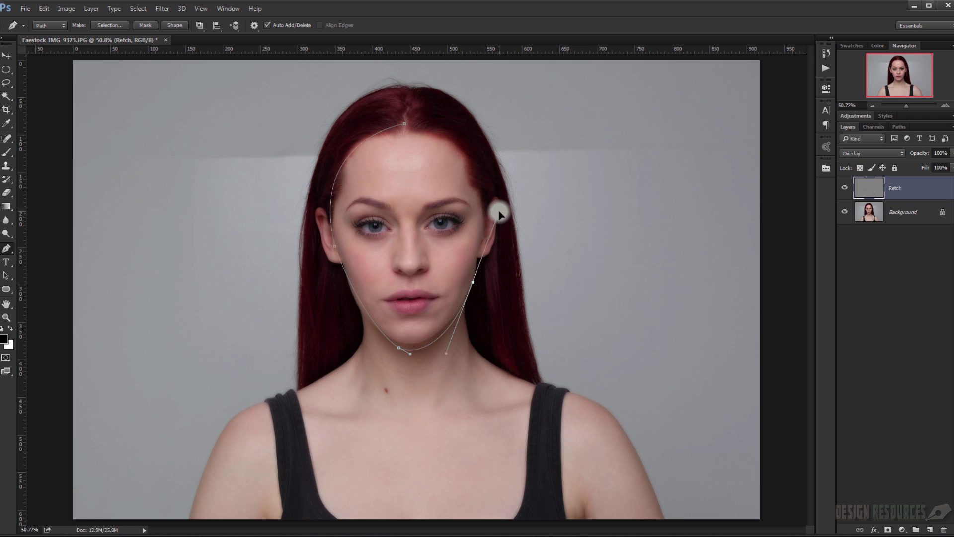
click(486, 221)
click(405, 124)
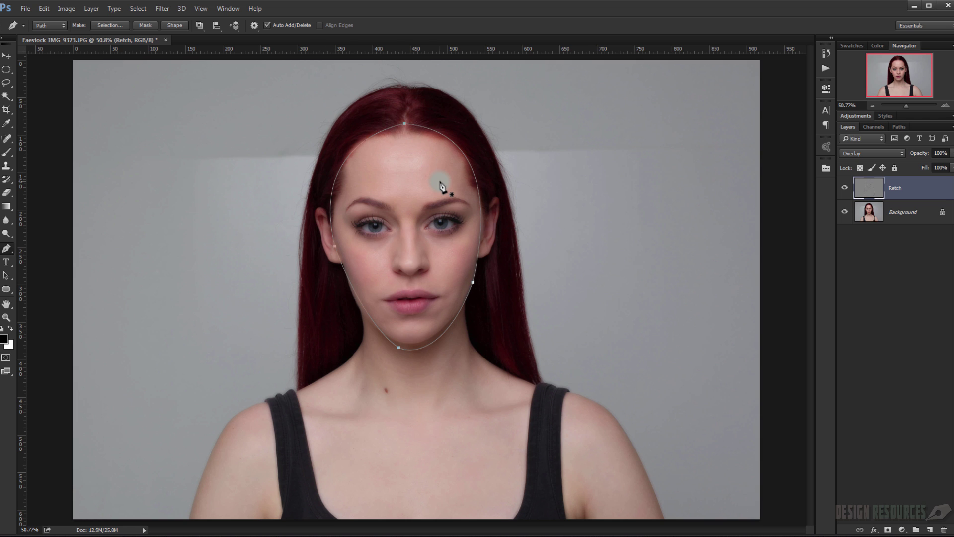
key(ctrl+Return)
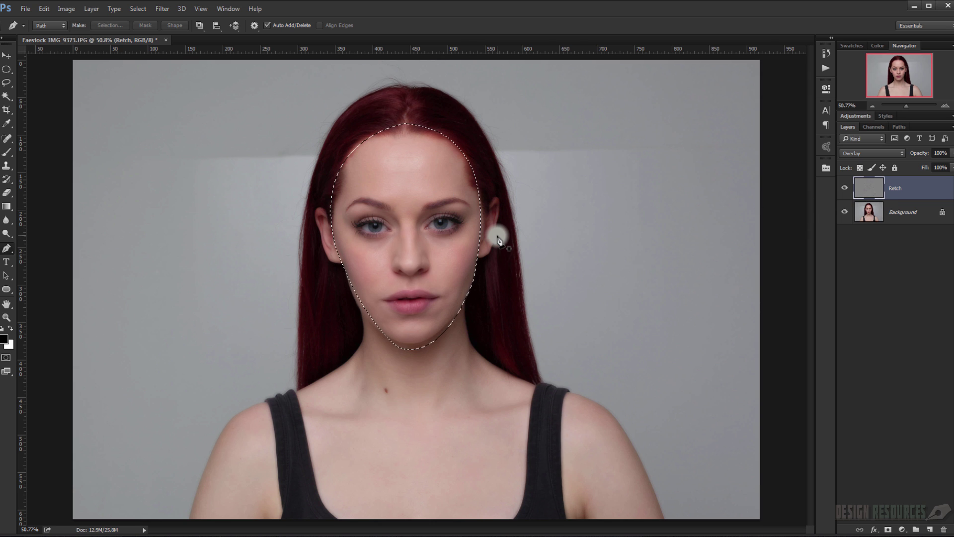
key(ctrl+shift+i)
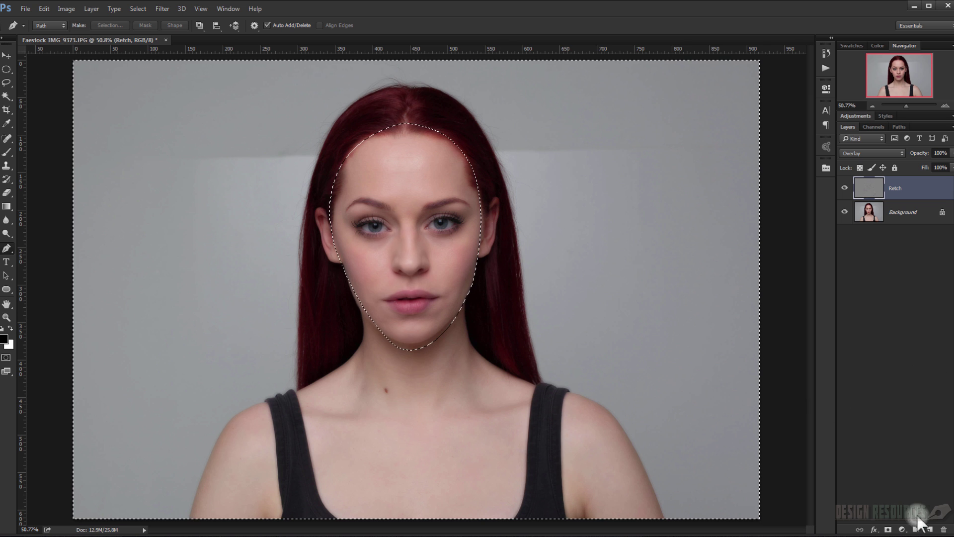
Step: Create a new layer named "SHADOW 1", fill the area outside the face with black and clear the selection
click(930, 529)
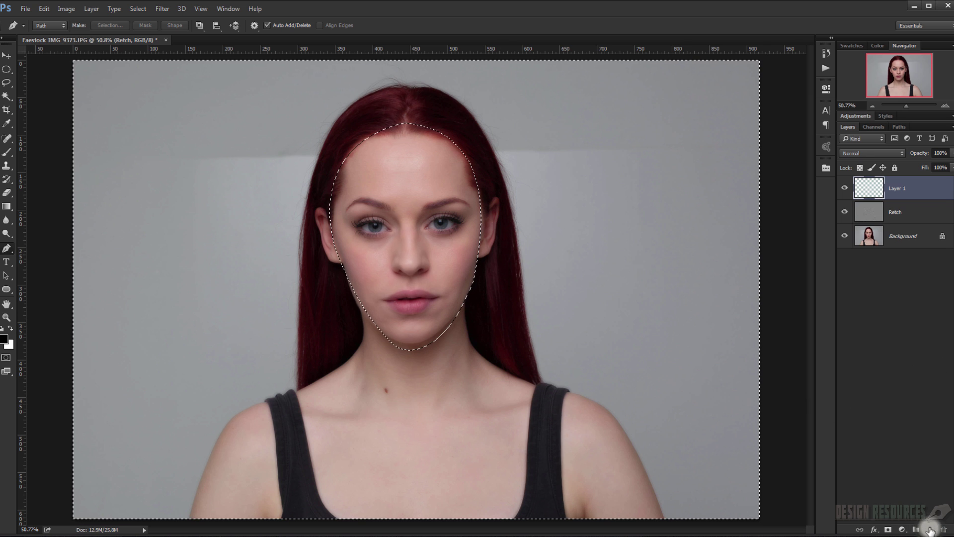
double_click(897, 188)
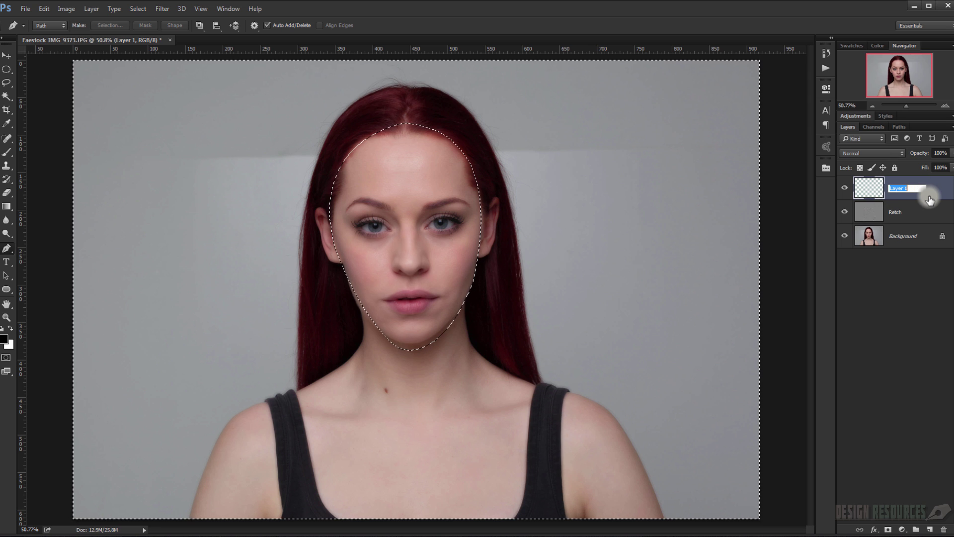
text(SHADOW)
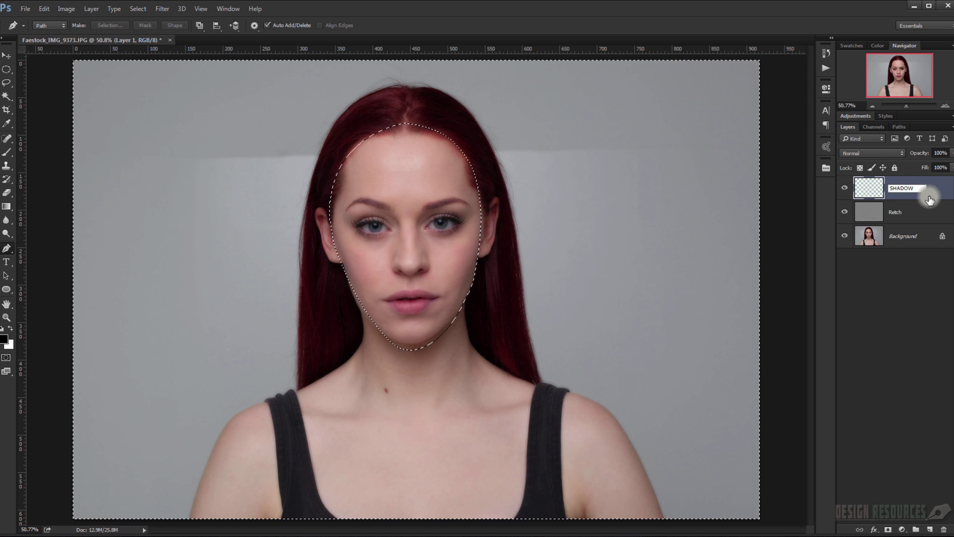
text( 1)
key(Return)
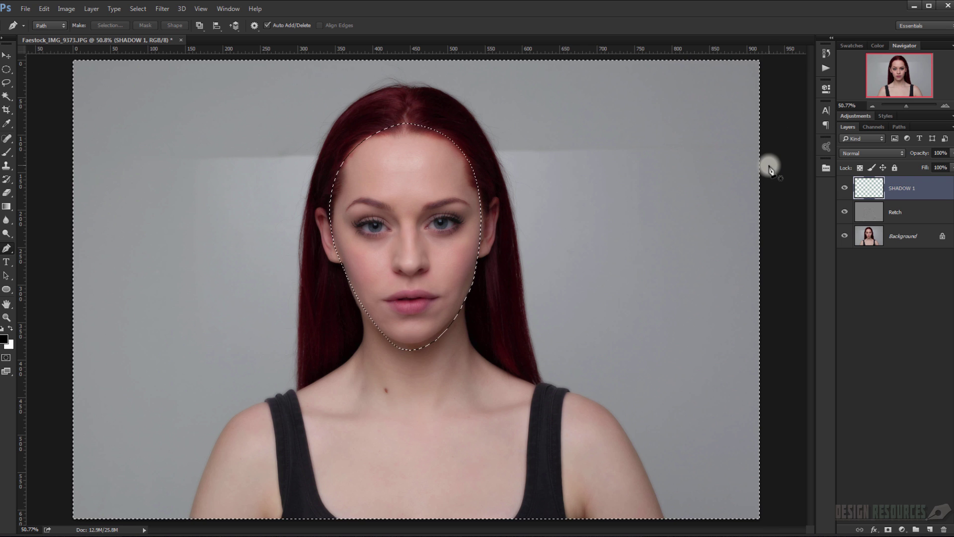
key(alt+BackSpace)
key(ctrl+d)
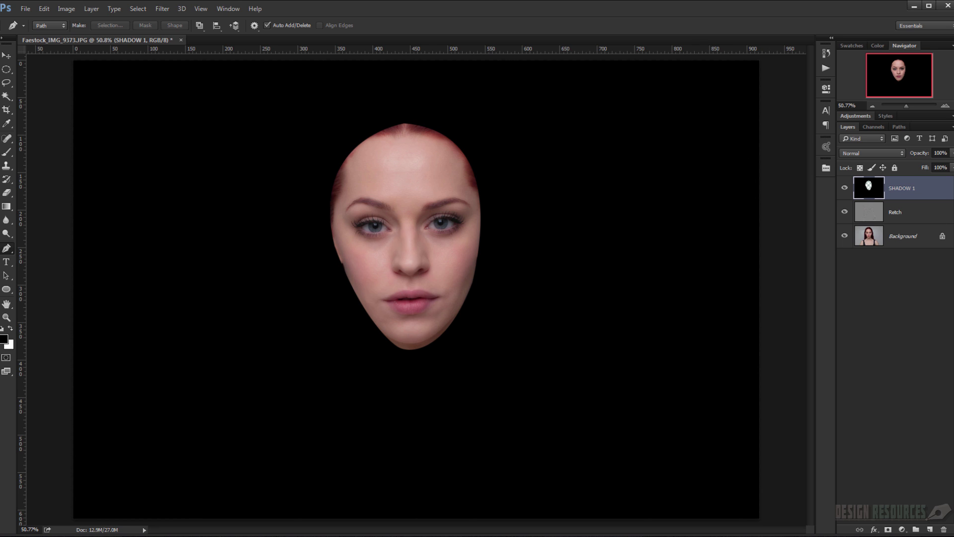
Step: Duplicate the SHADOW 1 layer and rename the copy "SHADOW 2"
key(ctrl+j)
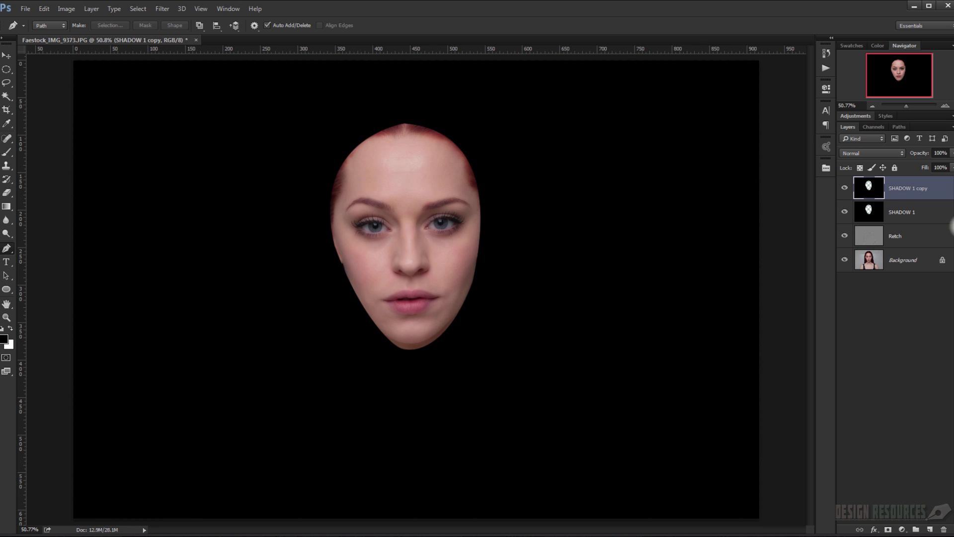
double_click(928, 189)
drag(933, 190, 916, 185)
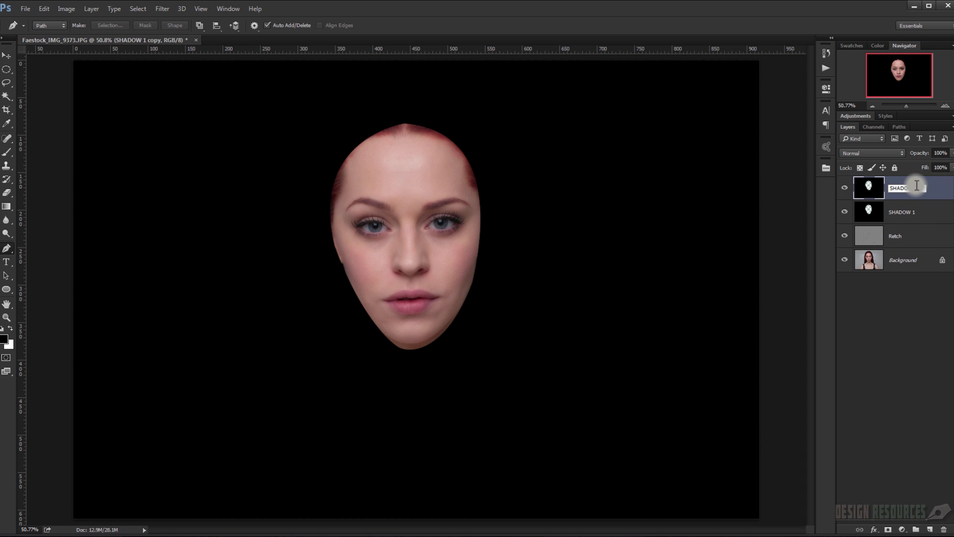
text(2)
key(Return)
Step: Hide SHADOW 2 and apply a Gaussian Blur with a radius of 20 pixels to the SHADOW 1 layer
click(844, 188)
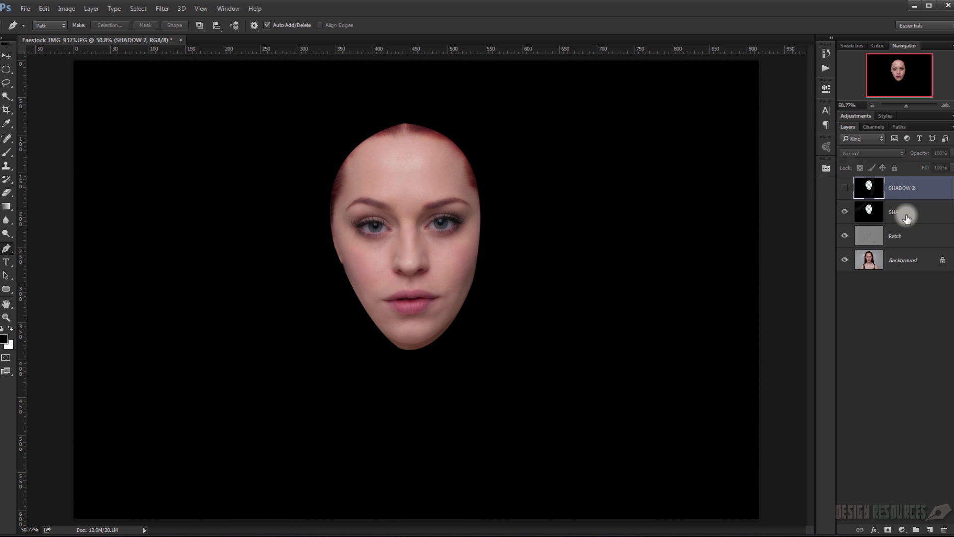
click(906, 218)
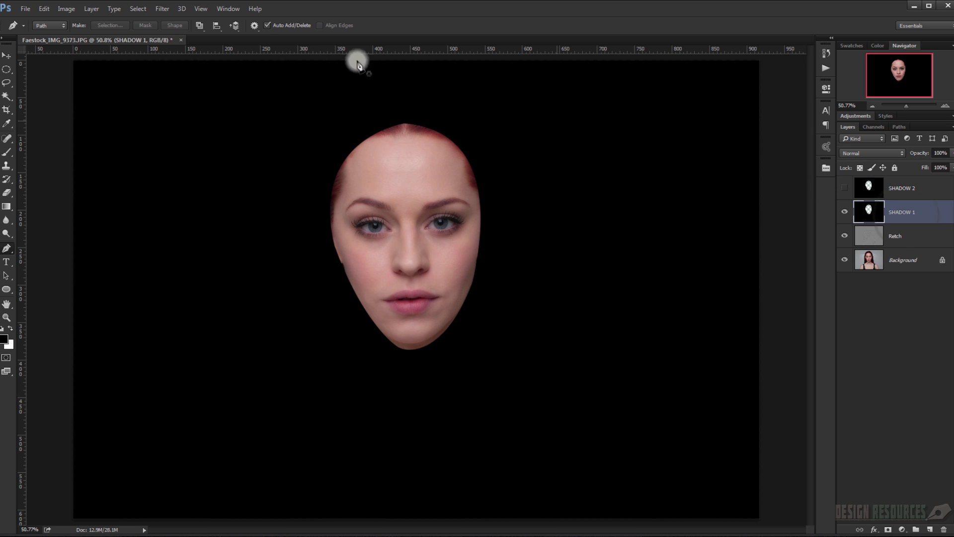
click(159, 8)
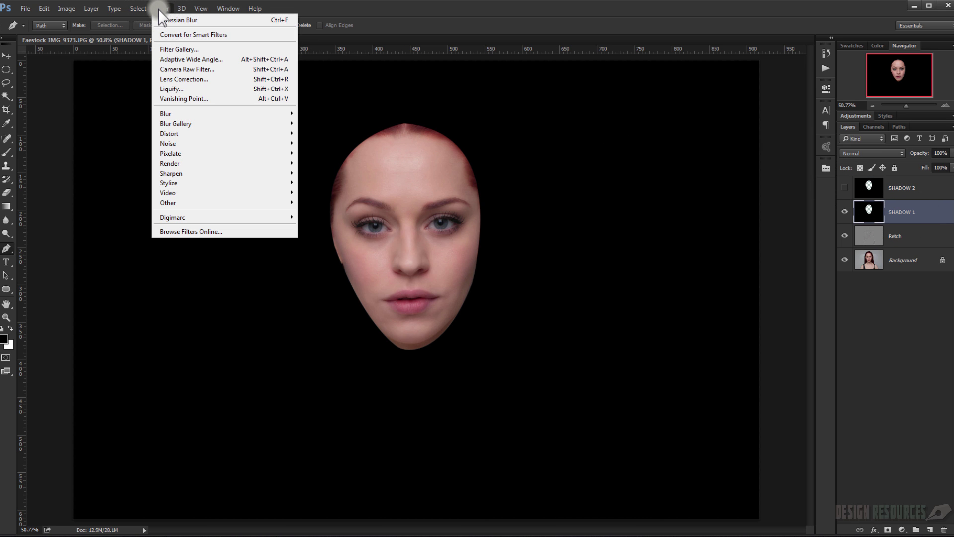
click(214, 112)
click(341, 151)
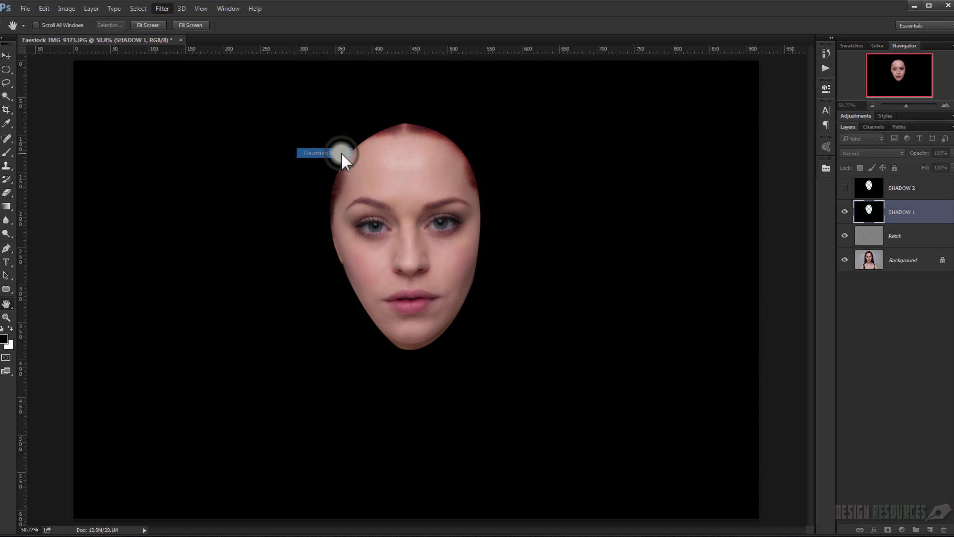
text(1)
key(BackSpace)
text(20)
click(750, 214)
key(p)
Step: Set the opacity of the SHADOW 1 layer to 50%
click(939, 153)
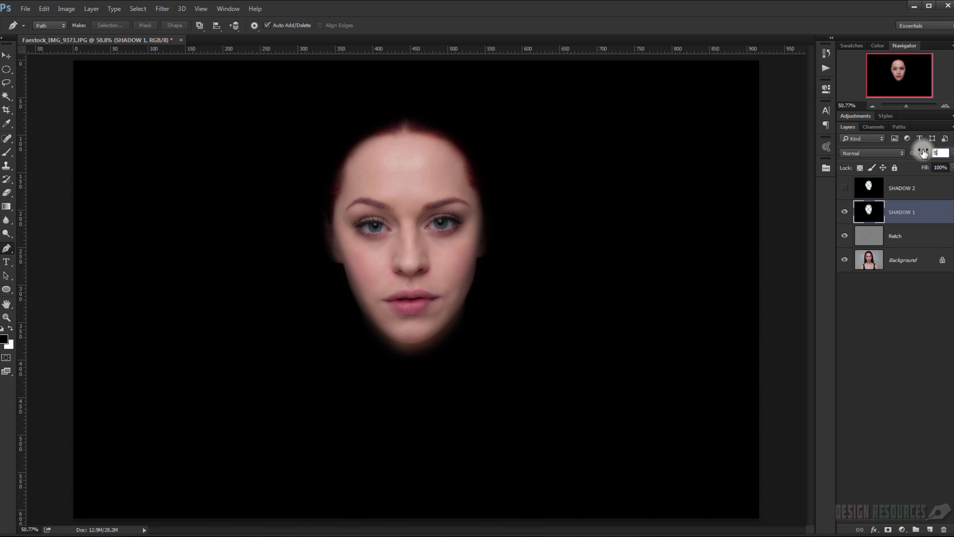
key(Return)
text(50)
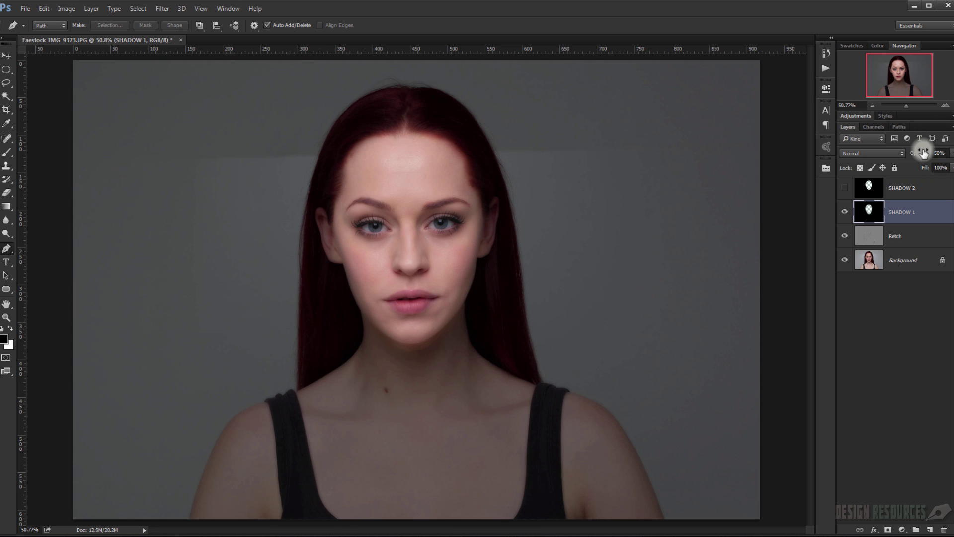
Step: Show the SHADOW 2 layer and apply a Gaussian Blur with a radius of 80 pixels to it
click(900, 191)
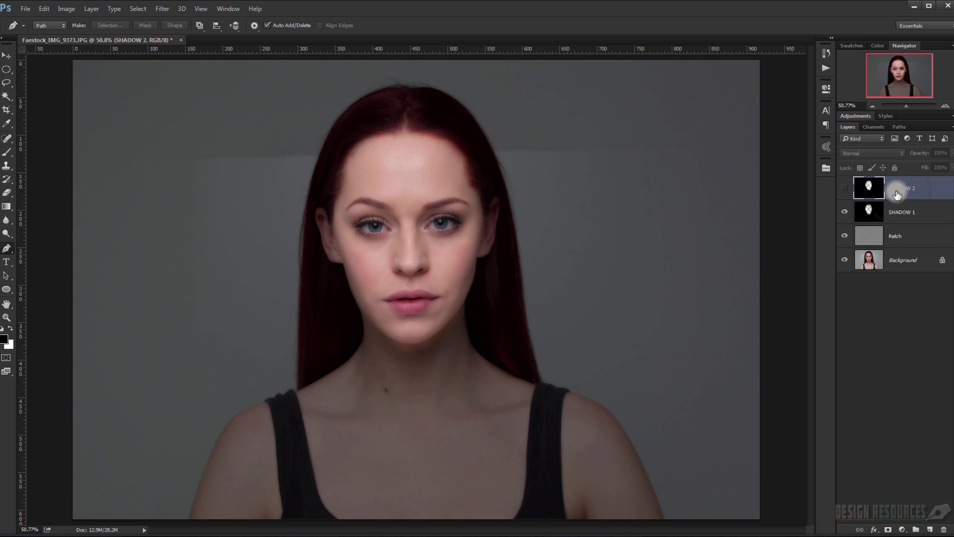
click(843, 189)
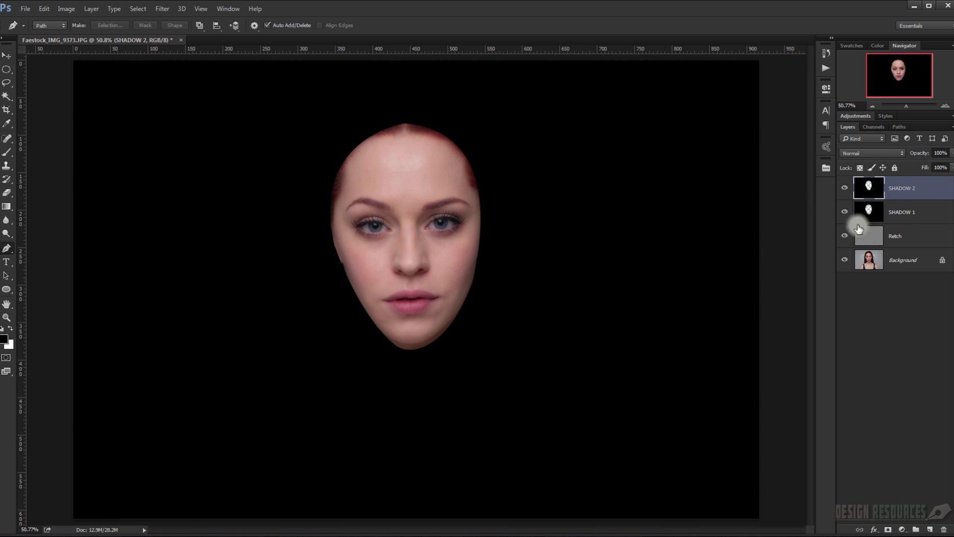
click(154, 9)
mouse_move(225, 114)
click(334, 152)
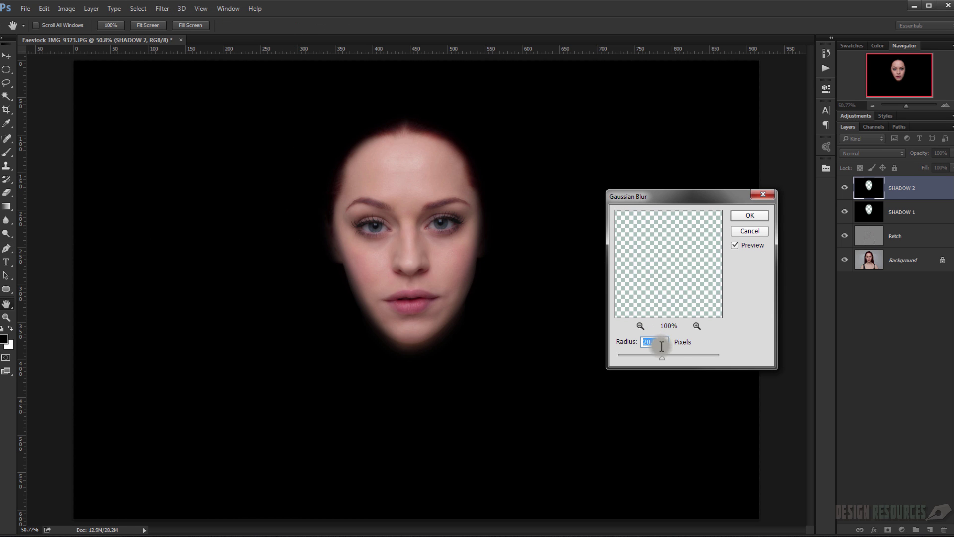
text(80)
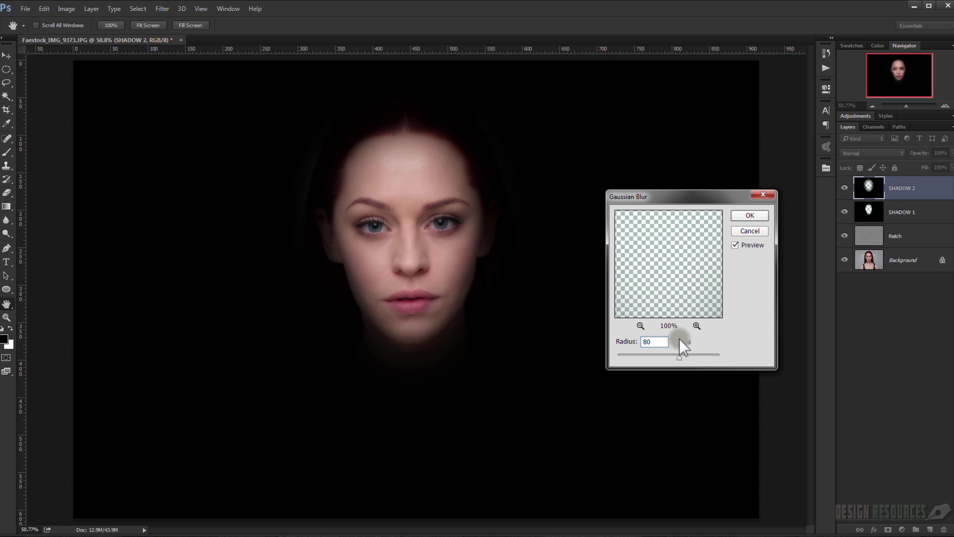
click(756, 215)
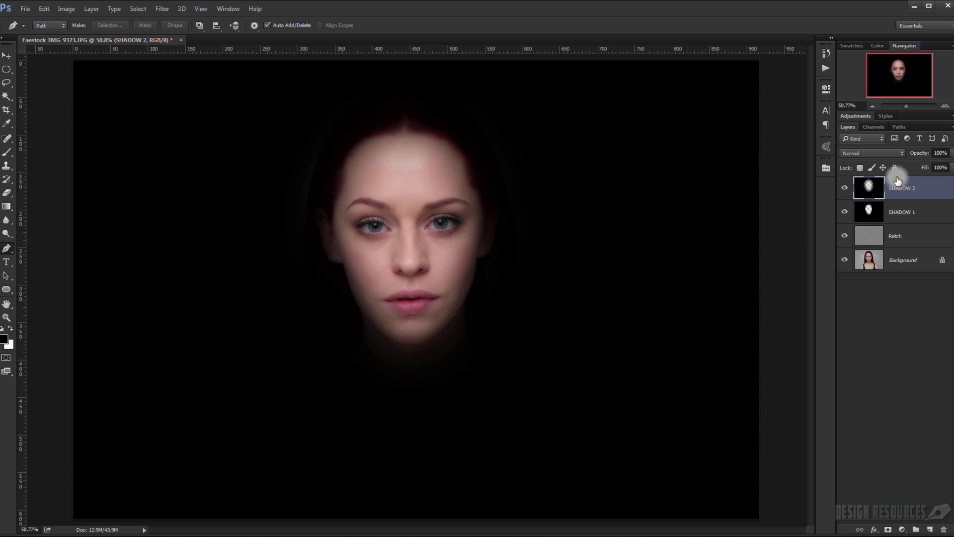
Step: Set the opacity of the SHADOW 2 layer to 50%
click(939, 153)
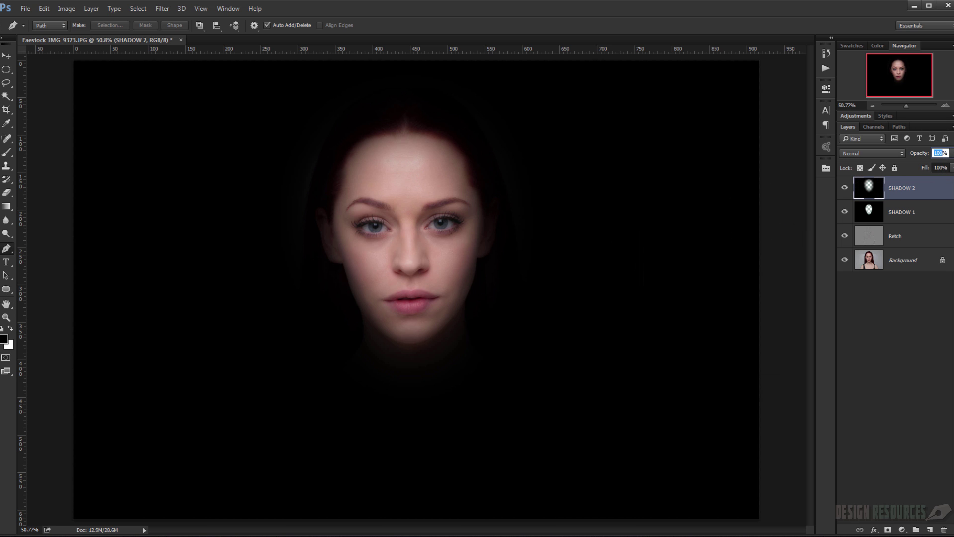
text(50)
click(898, 191)
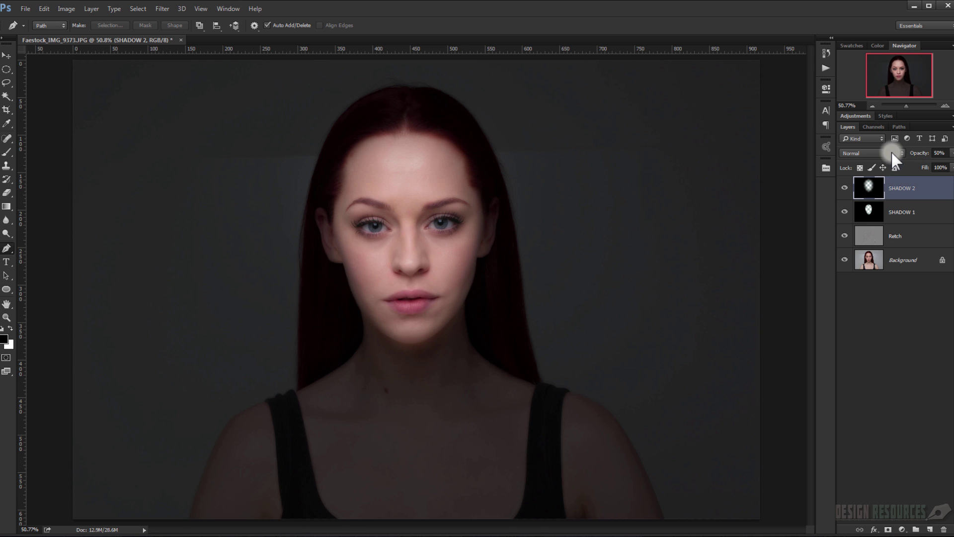
Step: Duplicate the SHADOW 1 and SHADOW 2 layers together
click(902, 210)
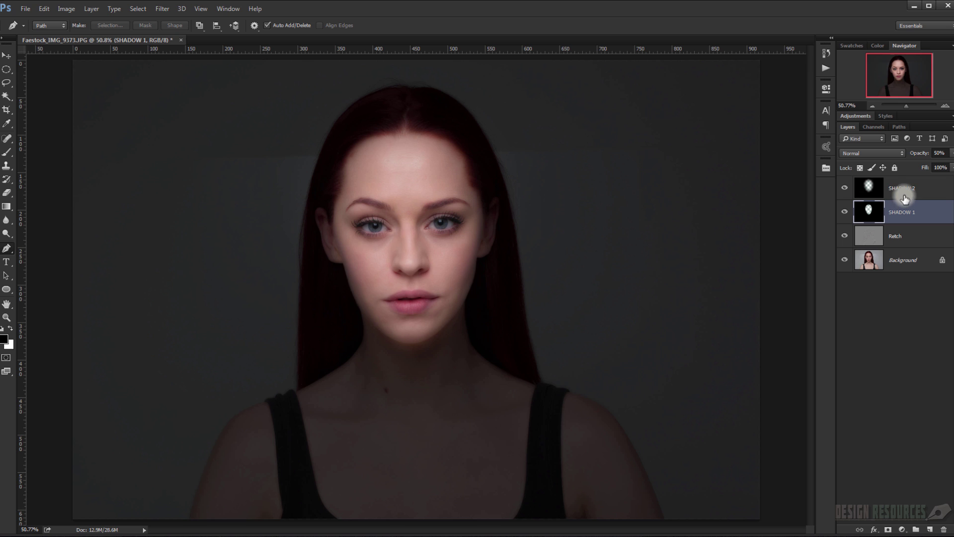
shift+click(912, 195)
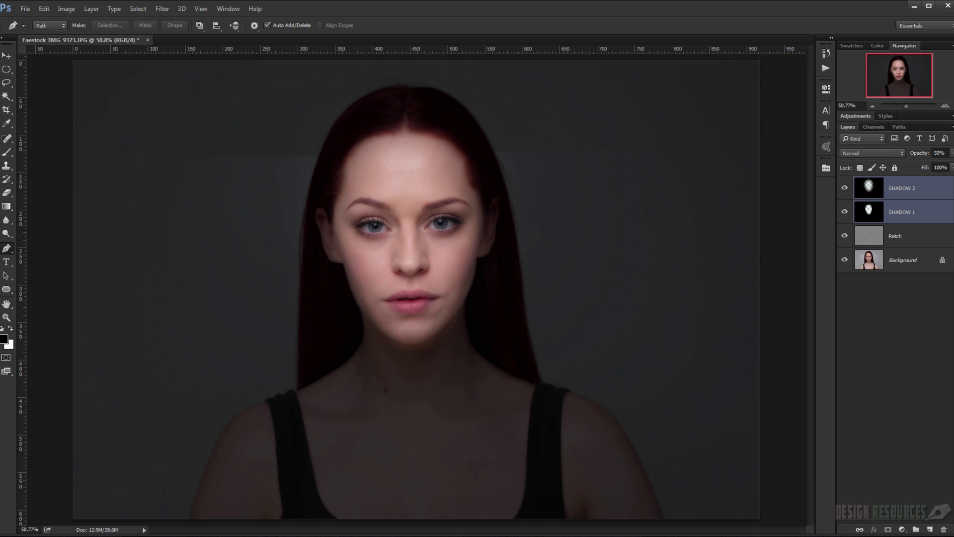
key(ctrl+j)
Step: Set the two duplicated shadow layers to 100% opacity and merge them into a single layer
click(919, 155)
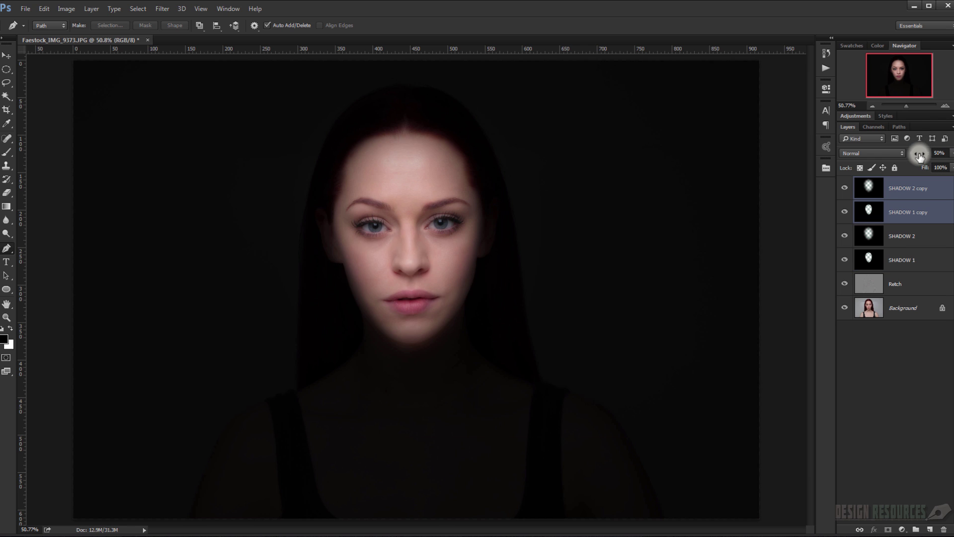
drag(919, 156, 944, 156)
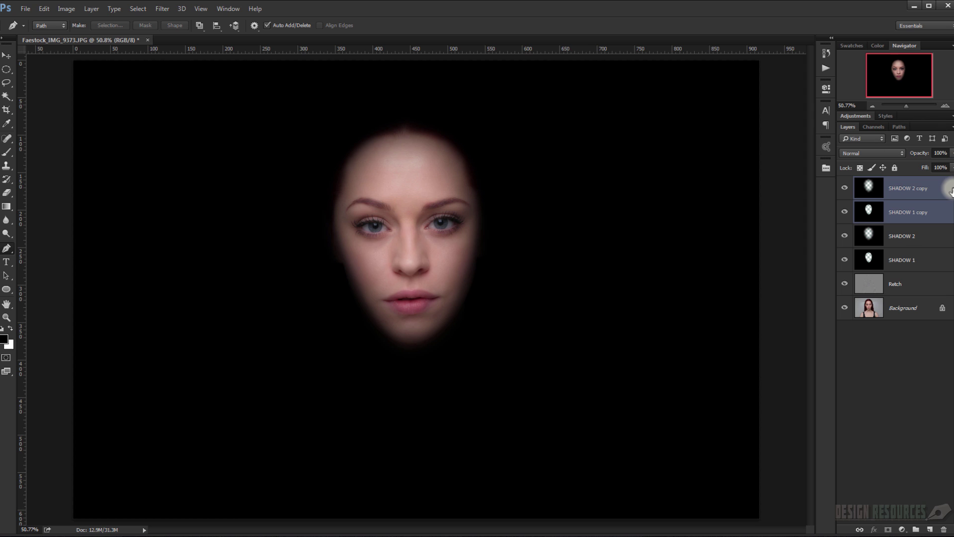
key(ctrl+e)
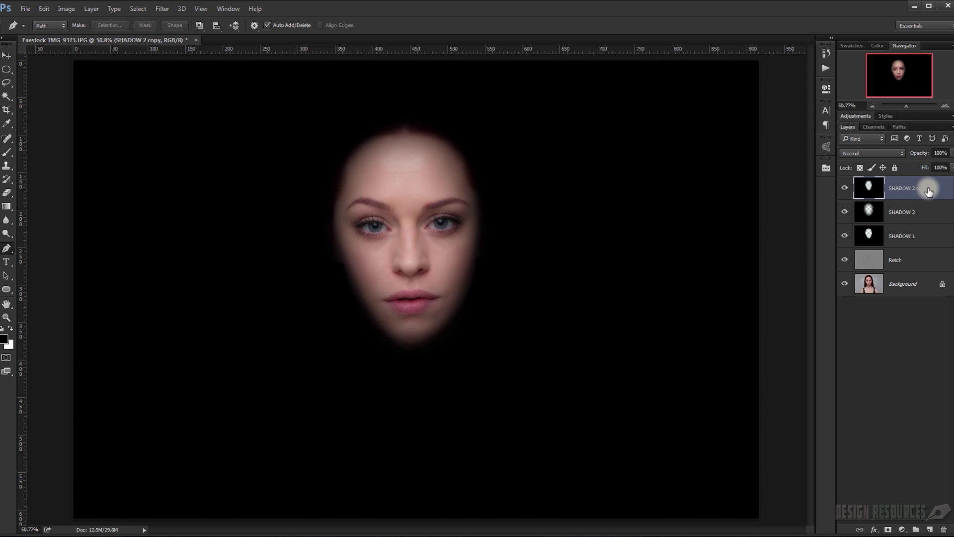
Step: Rename the merged shadow layer to SHADOW 3
double_click(909, 188)
drag(918, 188, 917, 187)
text(W 3)
key(Return)
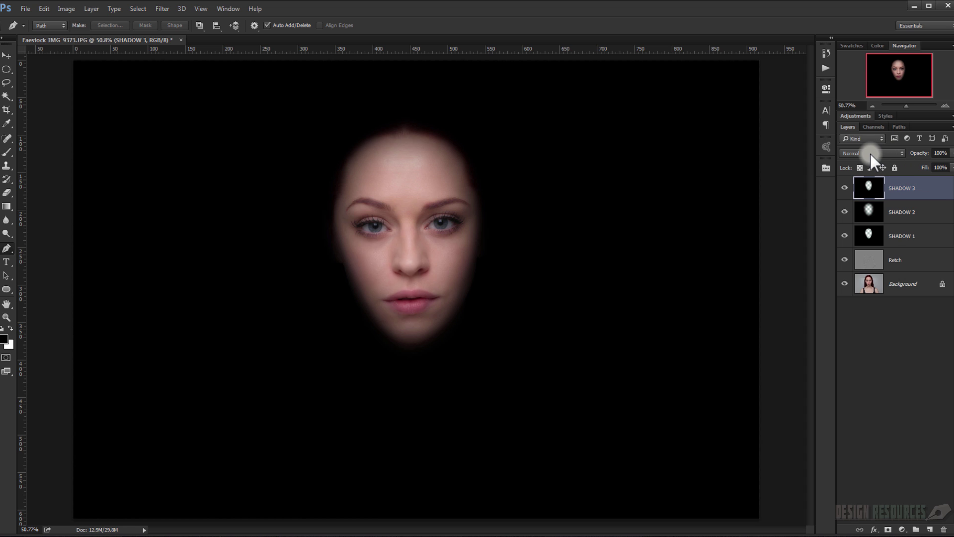
Step: Set the SHADOW 3 layer to Soft Light blending at 50% opacity
click(870, 152)
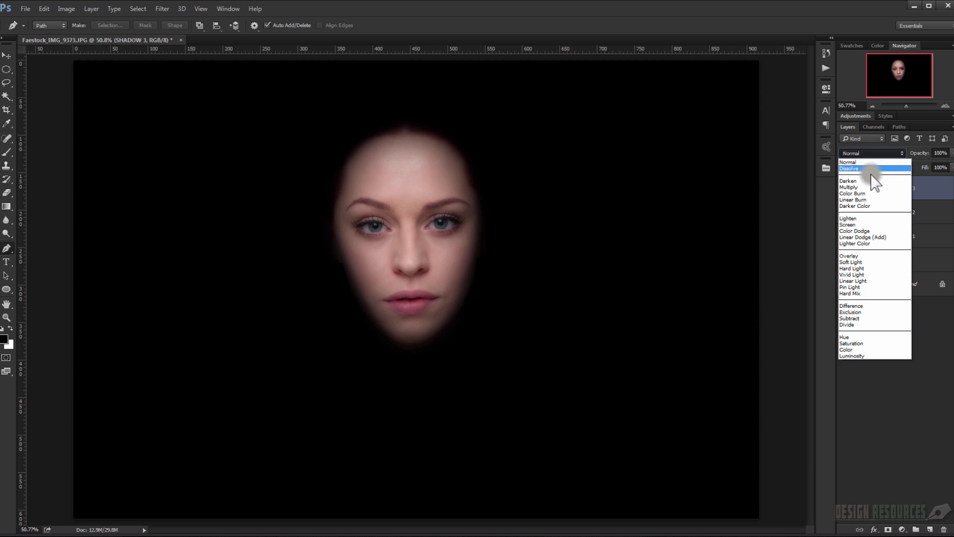
click(880, 271)
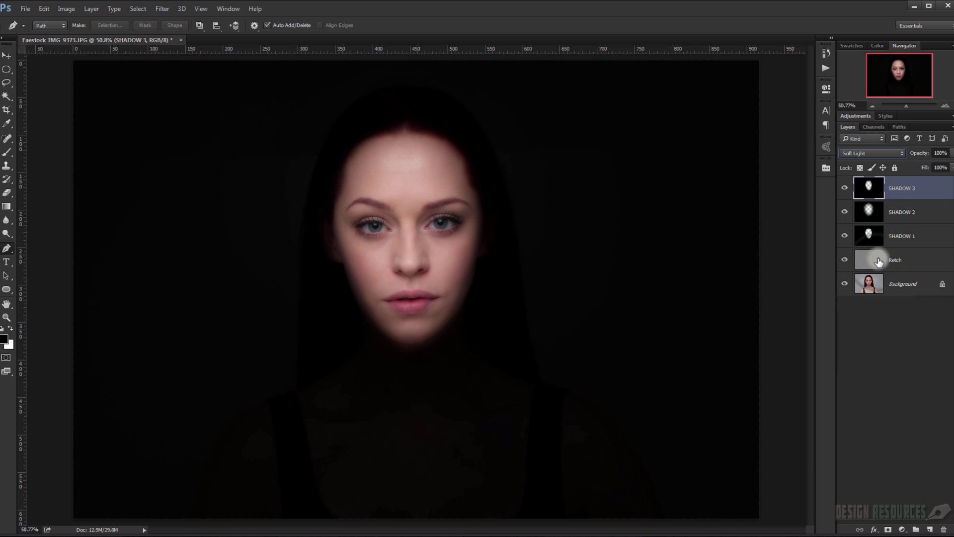
click(939, 153)
text(5)
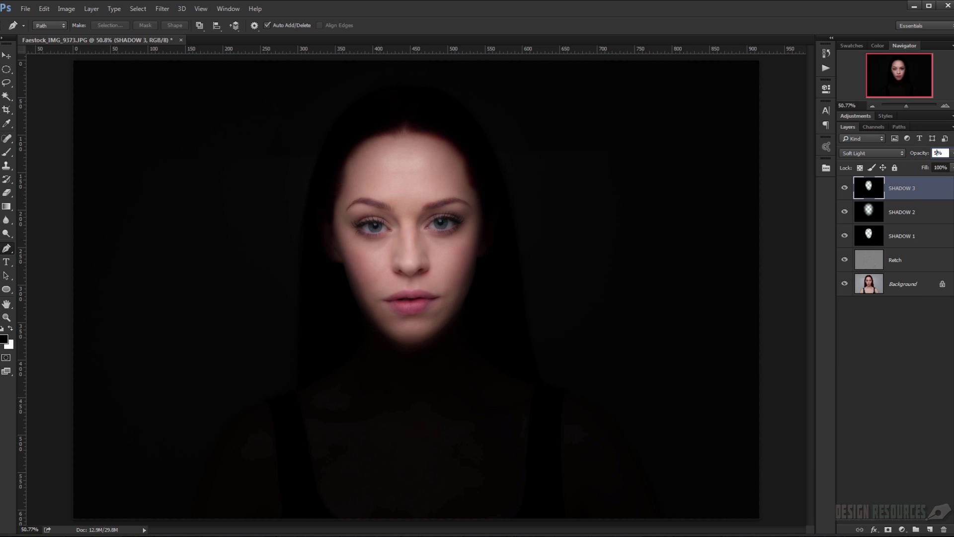
text(0)
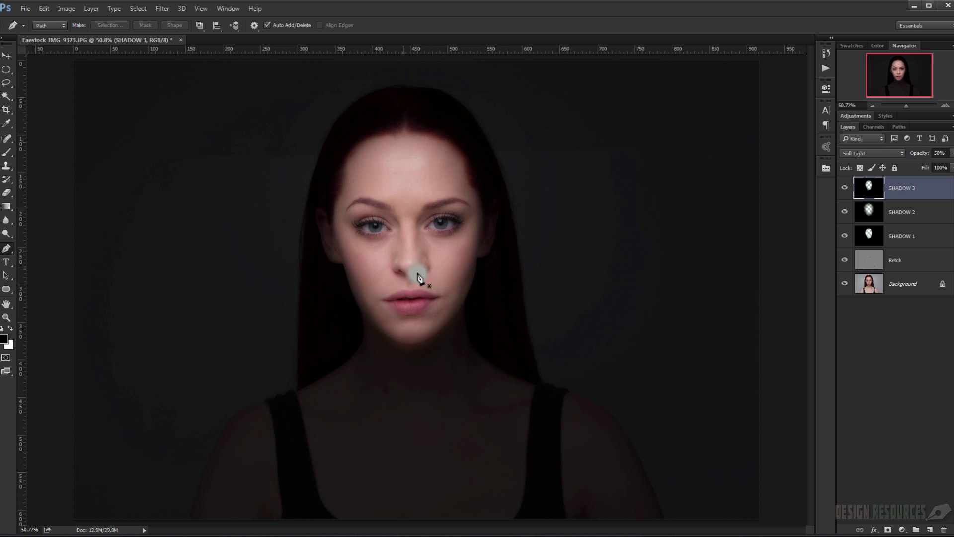
scroll(427, 280, up, 2)
scroll(405, 241, down, 3)
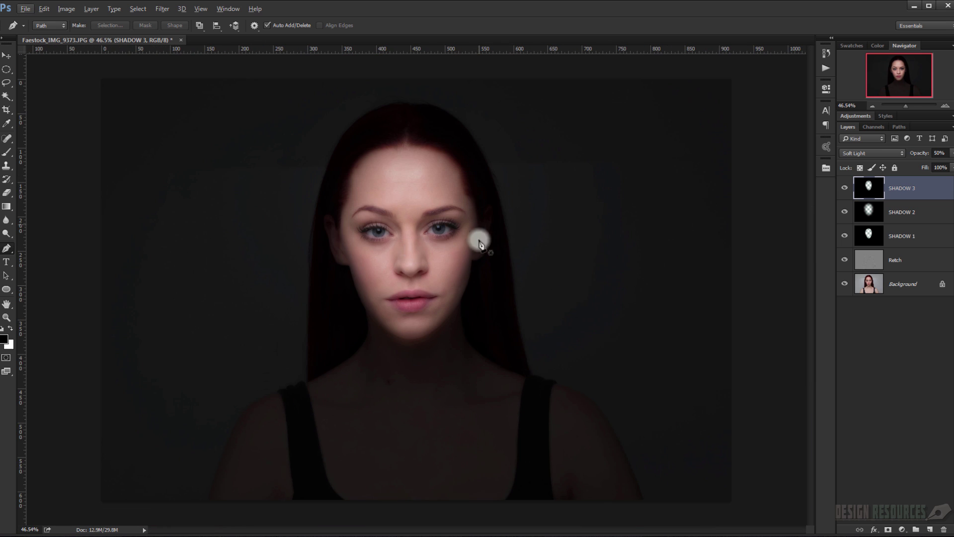
key(alt)
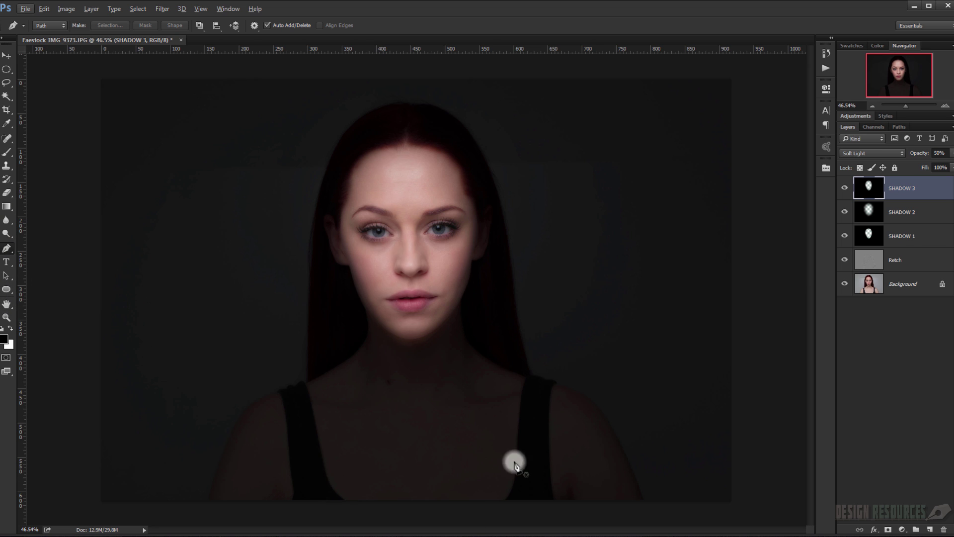
Step: Add a new empty layer above SHADOW 3 and name it Shadow 4
click(926, 530)
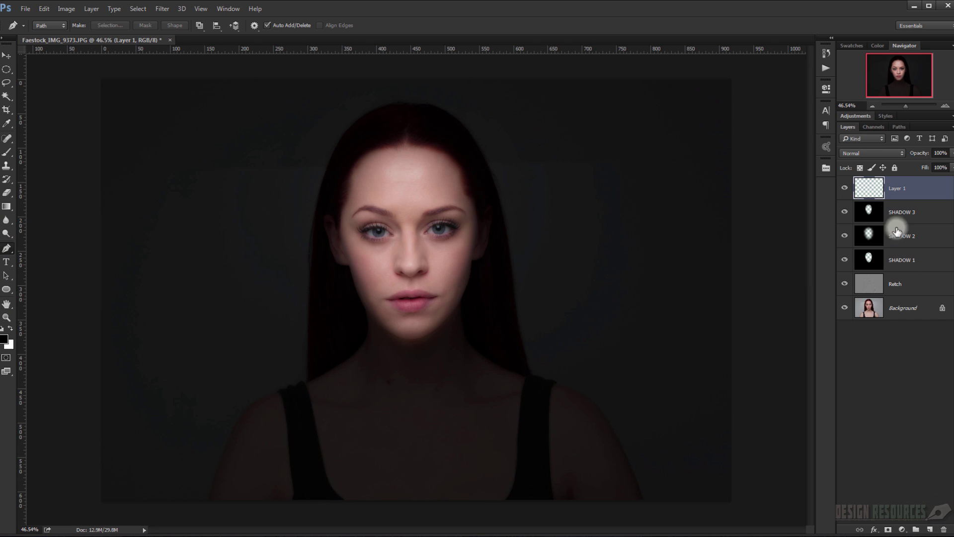
double_click(899, 188)
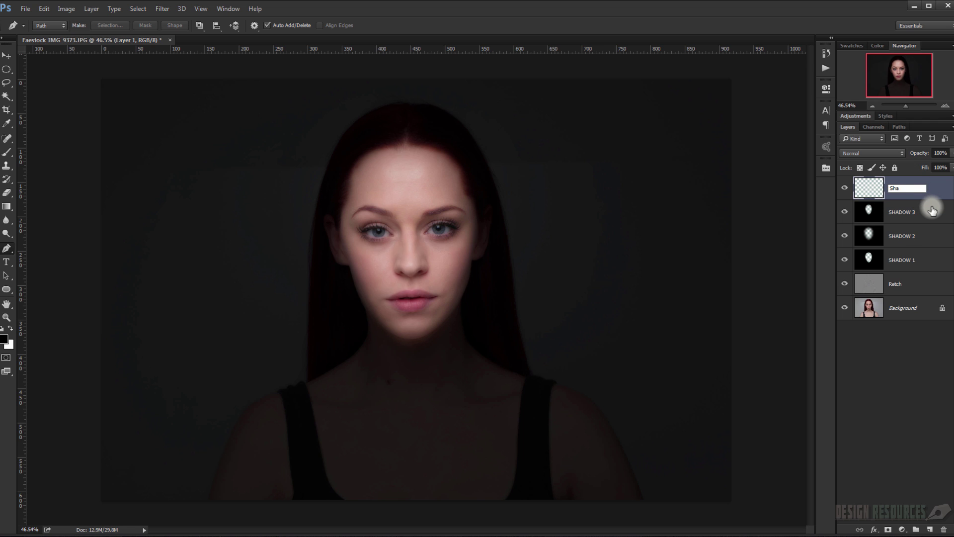
text(Shadow 4)
key(Return)
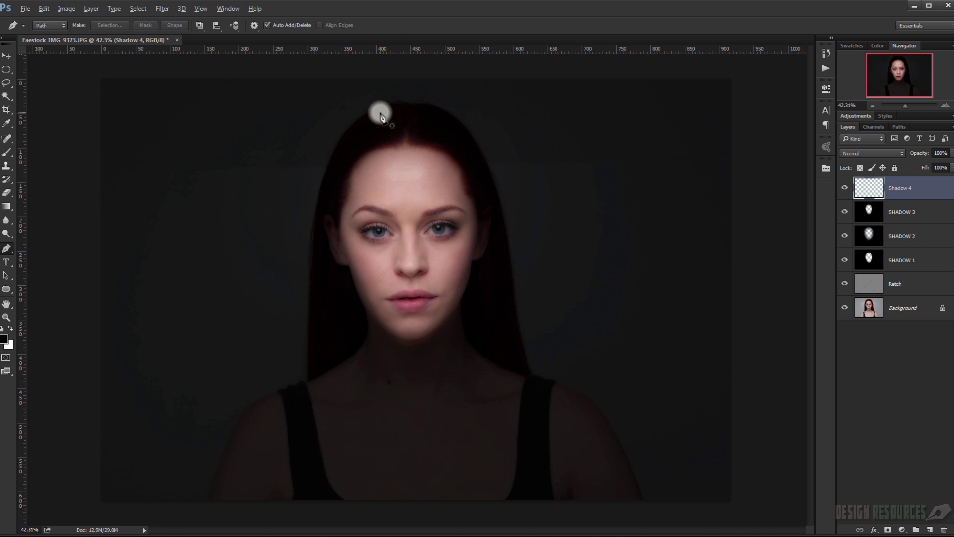
Step: Fill everything outside an elliptical selection around the whole head with black on the Shadow 4 layer, and deselect
scroll(380, 117, down, 2)
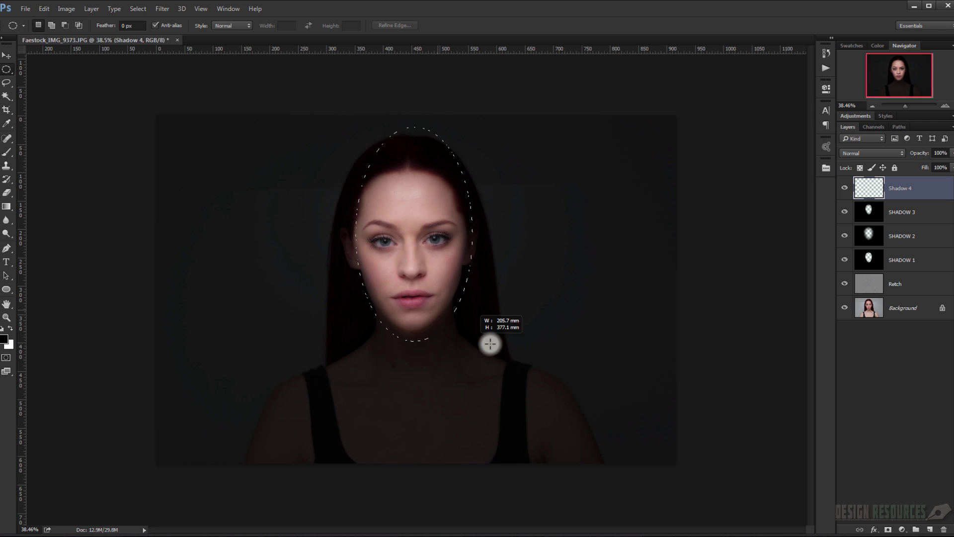
drag(486, 370, 492, 371)
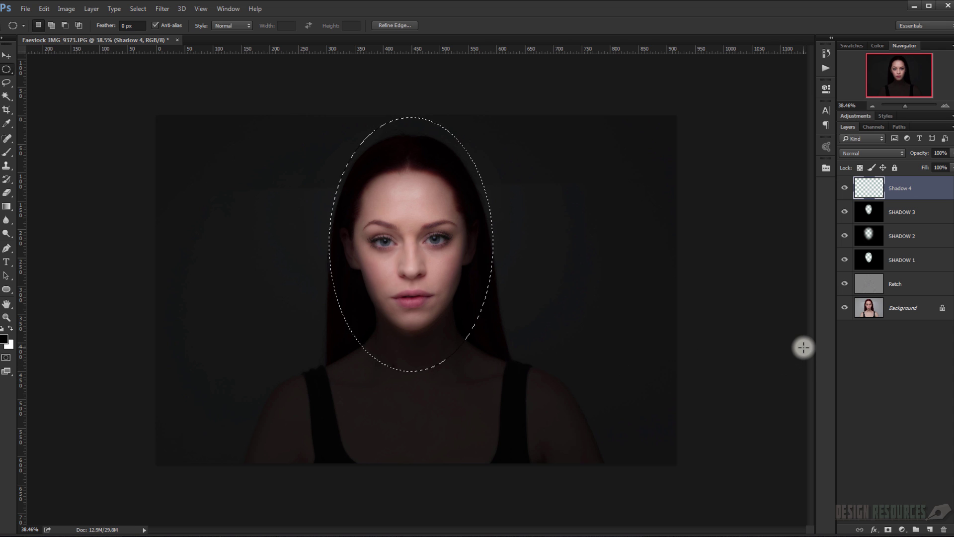
key(ctrl+shift+i)
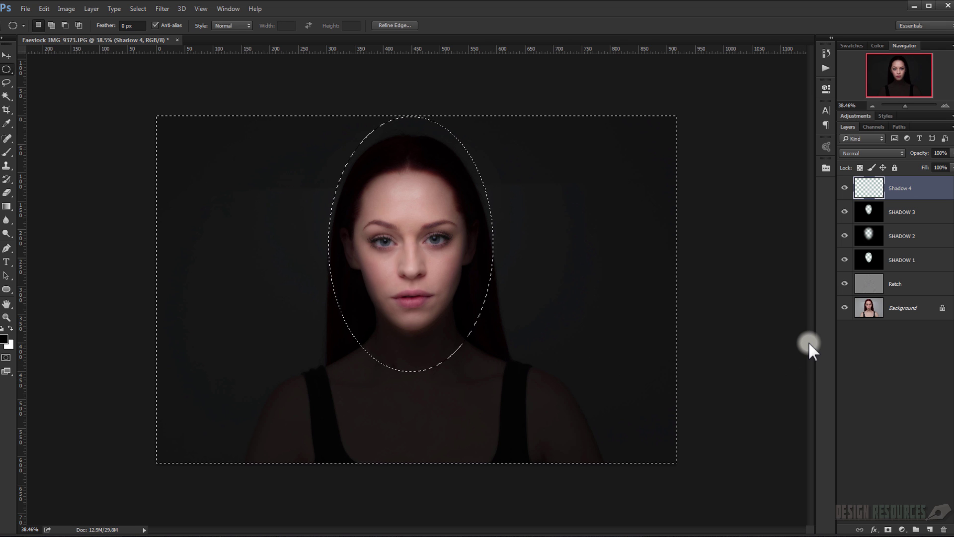
key(alt+BackSpace)
click(792, 323)
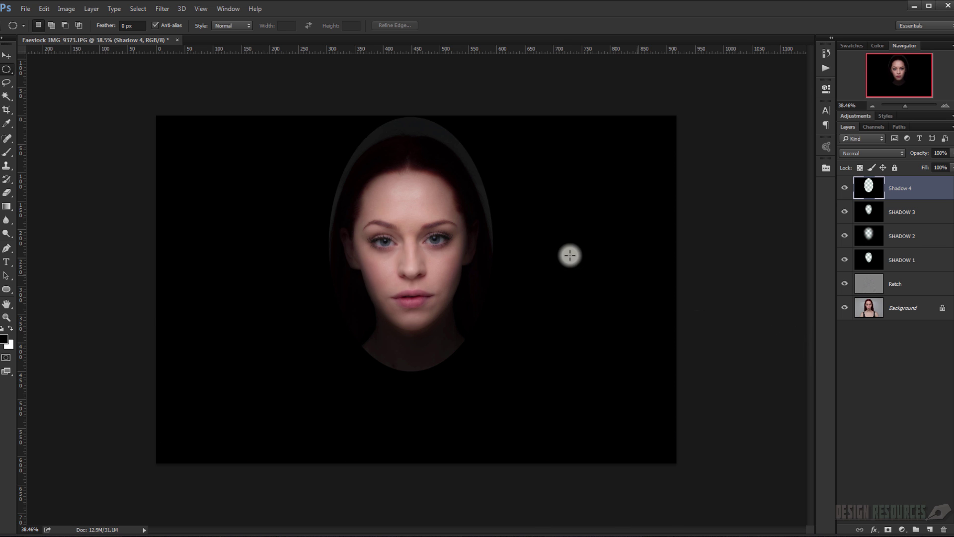
Step: Apply a Gaussian Blur with a radius of 120 pixels to the Shadow 4 layer
click(155, 9)
mouse_move(219, 114)
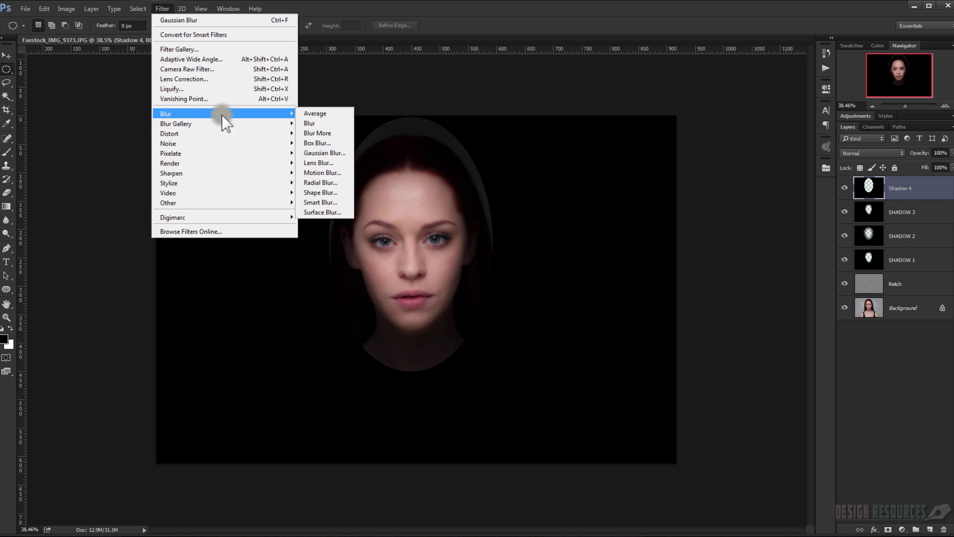
click(334, 148)
text(1)
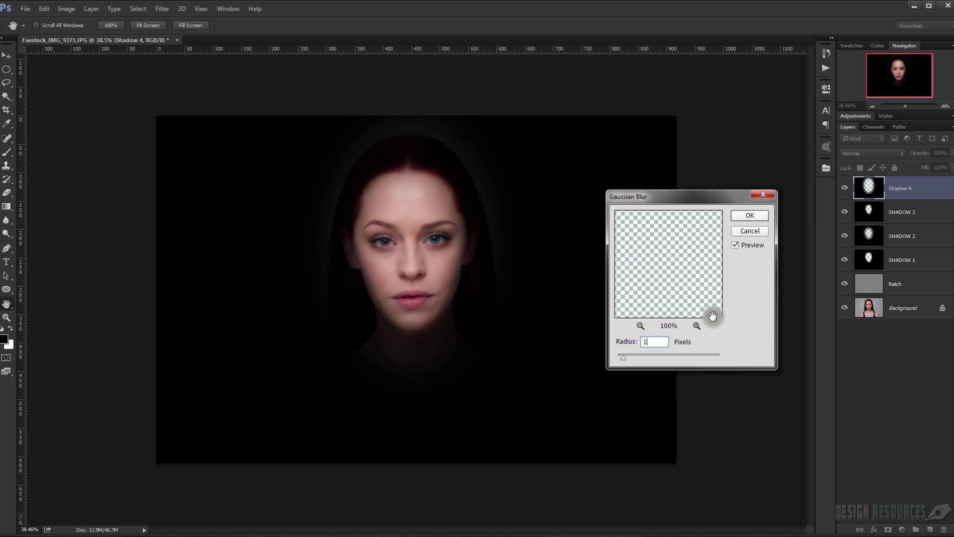
text(20)
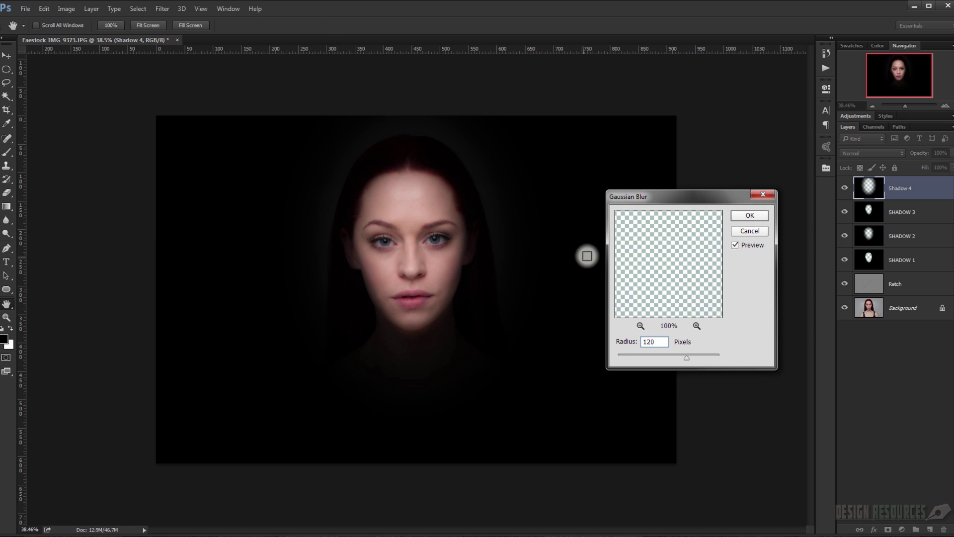
click(749, 217)
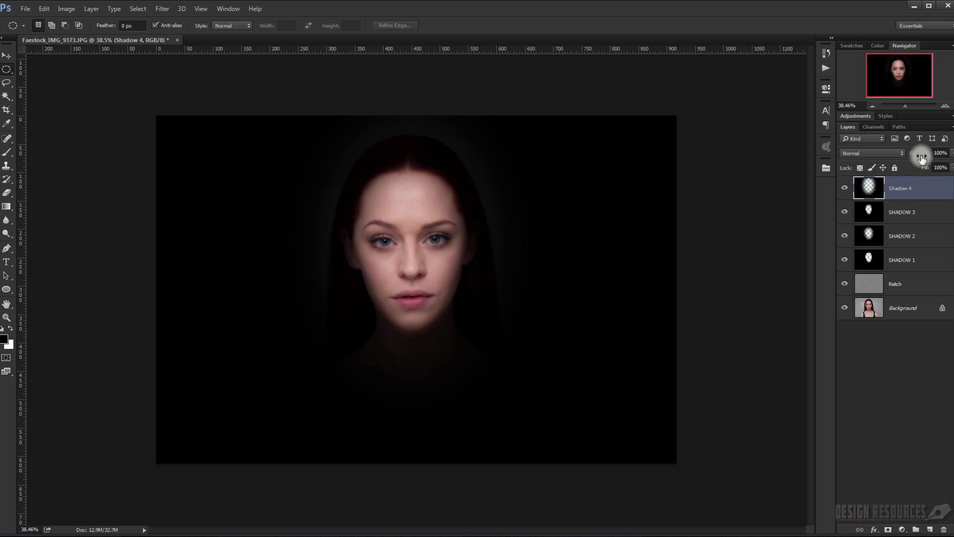
Step: Set the Shadow 4 layer to Soft Light blending at 50% opacity
click(879, 153)
click(879, 264)
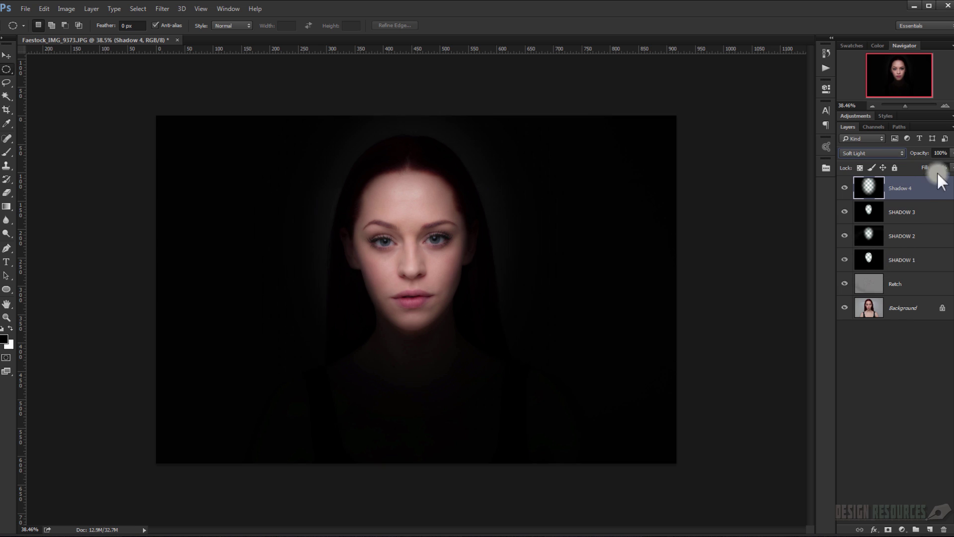
click(919, 155)
text(50)
ctrl+click(488, 311)
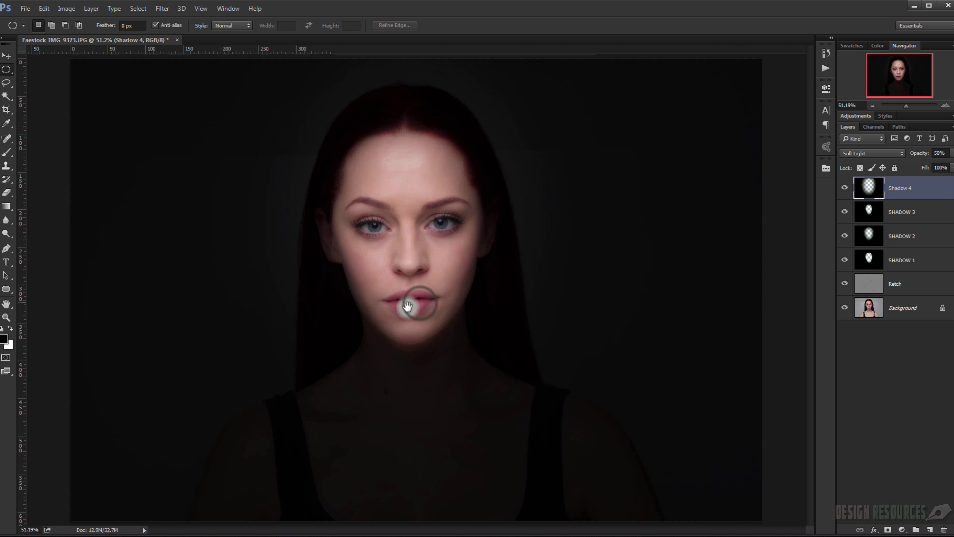
ctrl+click(399, 301)
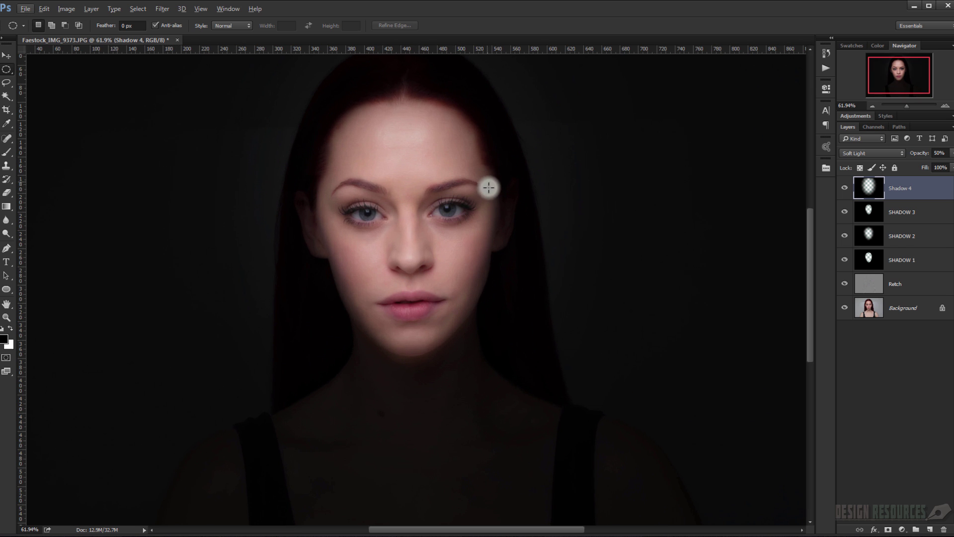
ctrl+alt+click(92, 246)
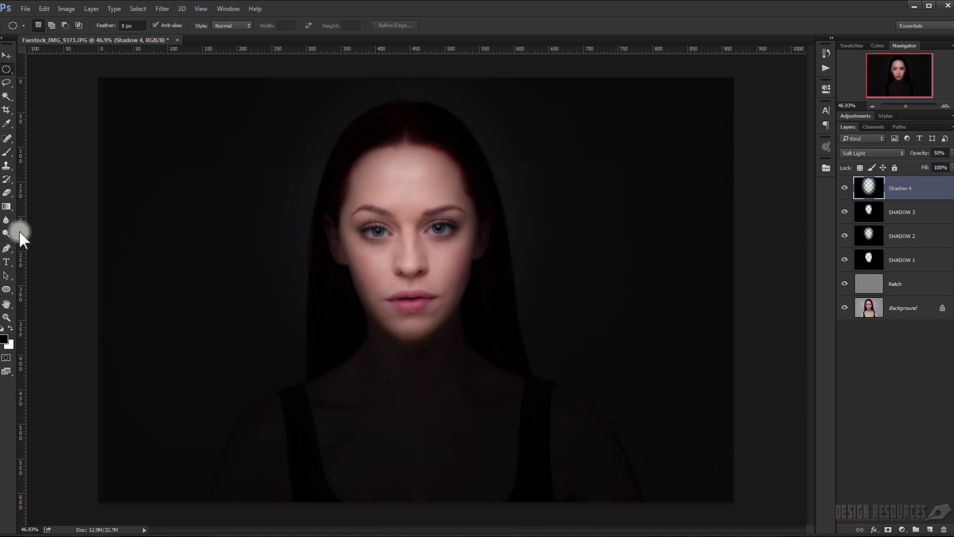
Step: Trace a closed Pen tool path around the face from hairline to chin and turn it into an inverted selection
click(7, 247)
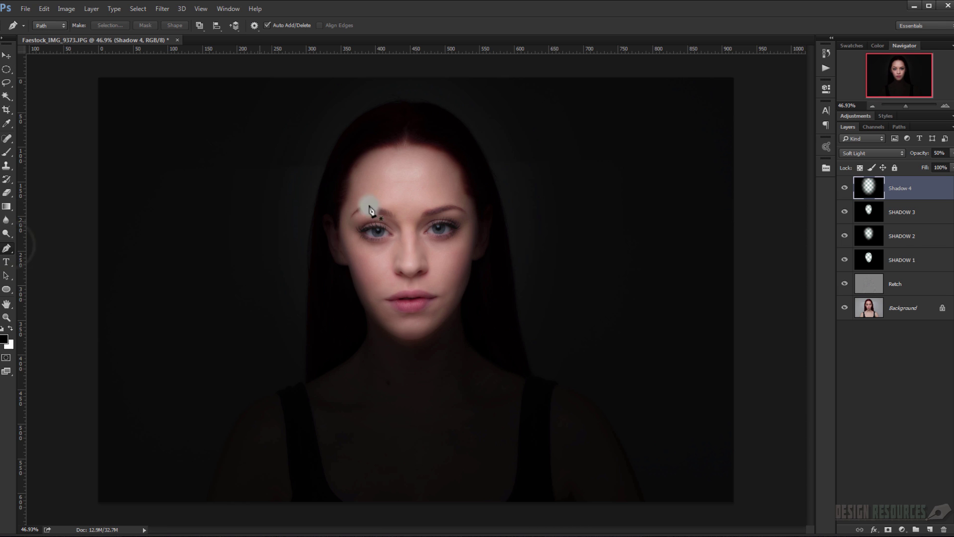
click(356, 151)
drag(352, 273, 399, 340)
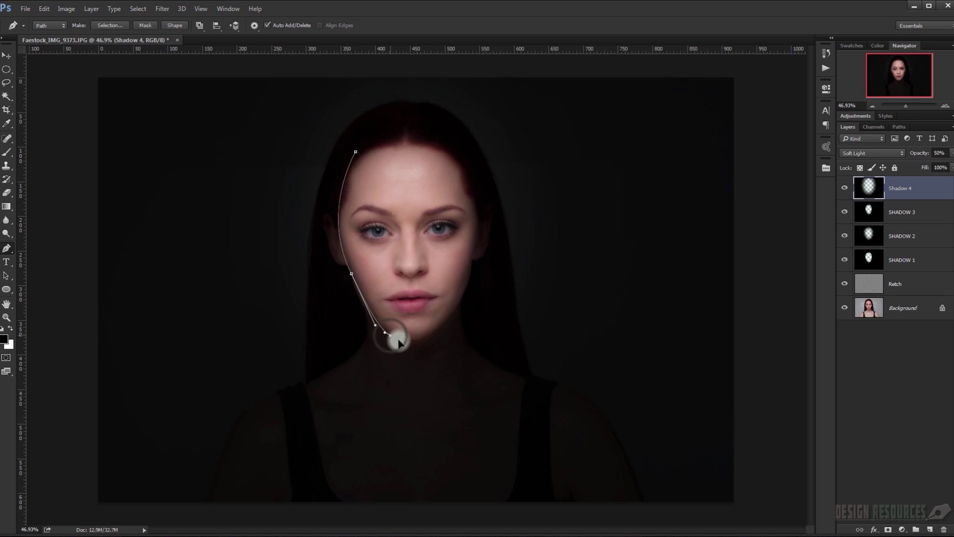
drag(442, 319, 459, 296)
drag(474, 231, 470, 191)
drag(419, 140, 383, 143)
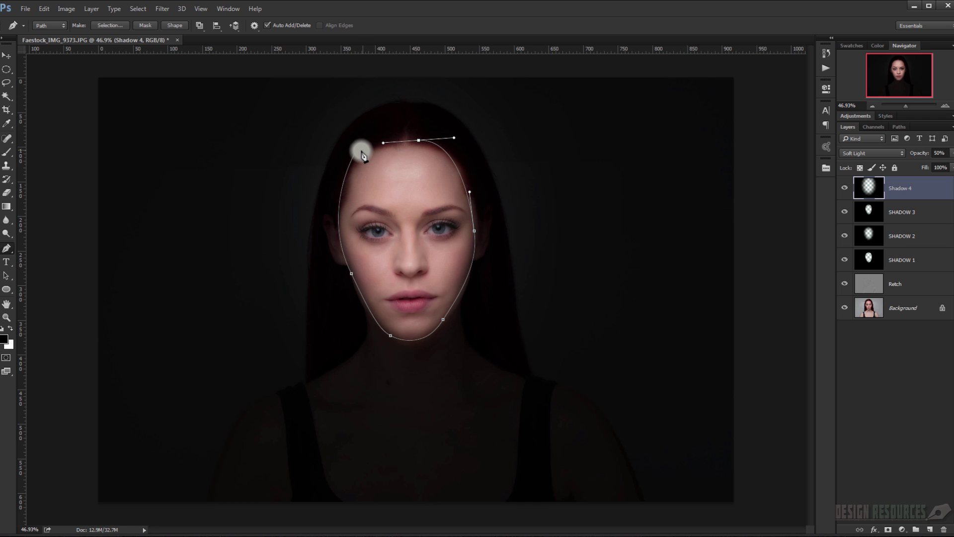
click(357, 152)
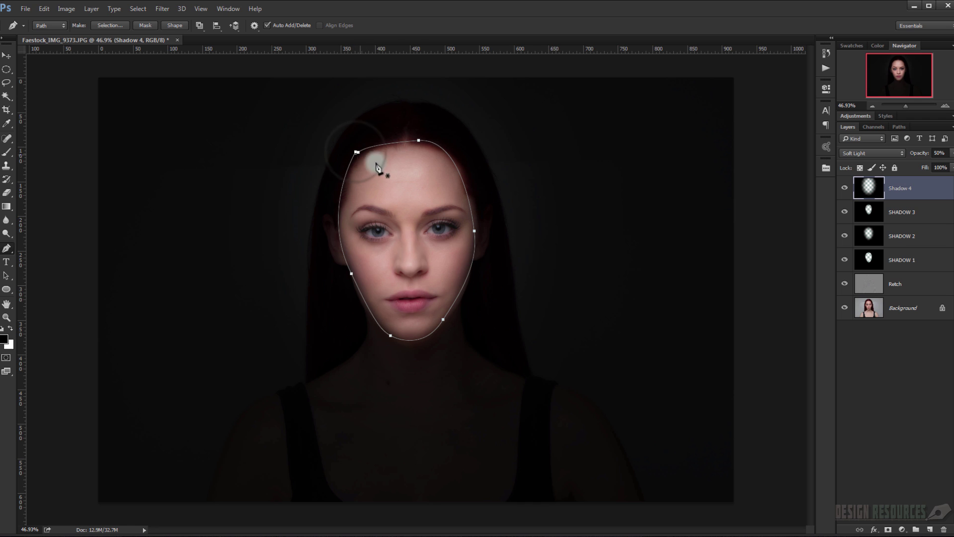
key(ctrl+Return)
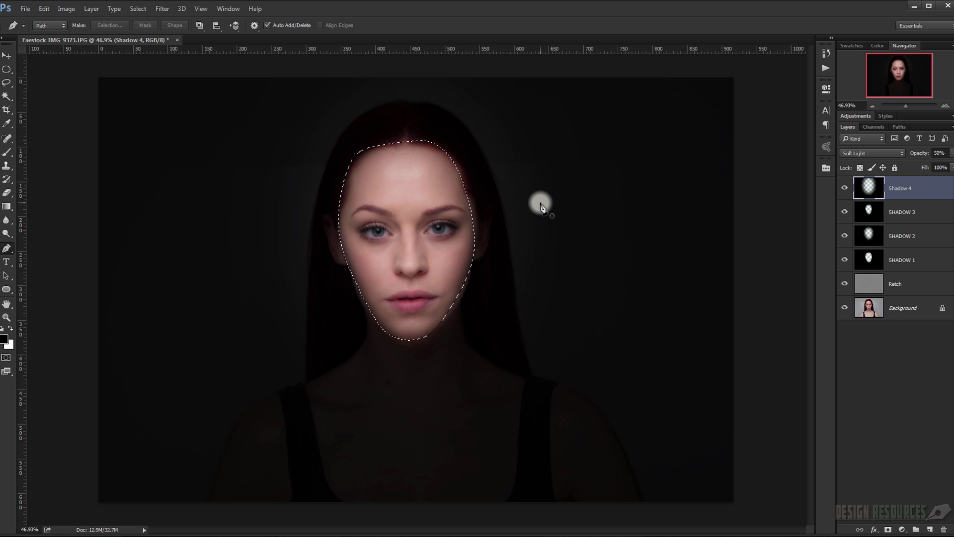
key(ctrl+shift+i)
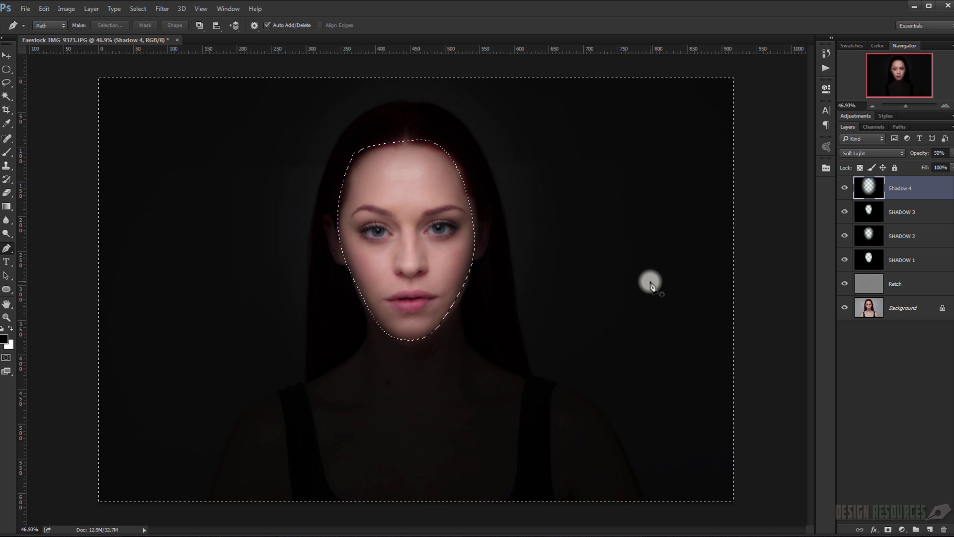
Step: Add a new top layer named Shadow 5, fill the selected area around the face with black, and deselect
click(930, 529)
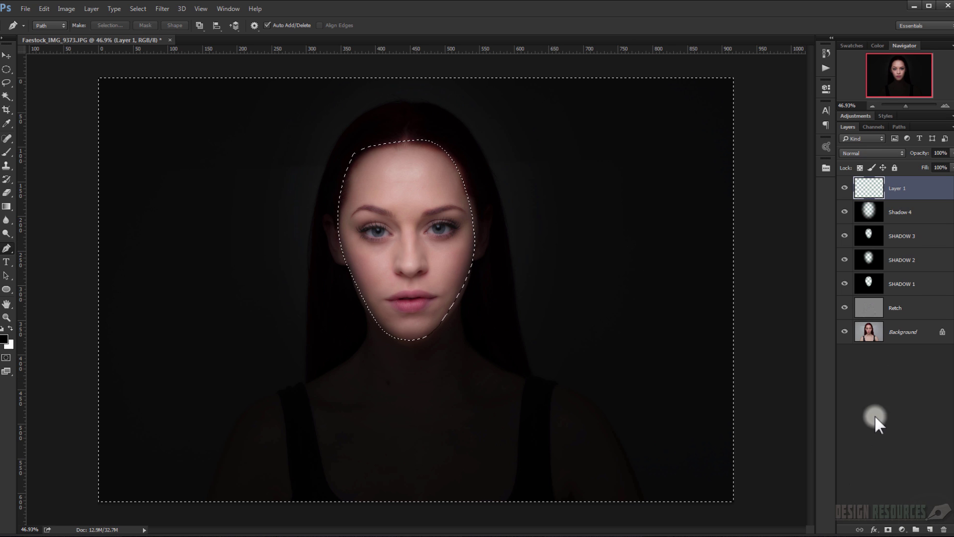
double_click(899, 189)
text(S)
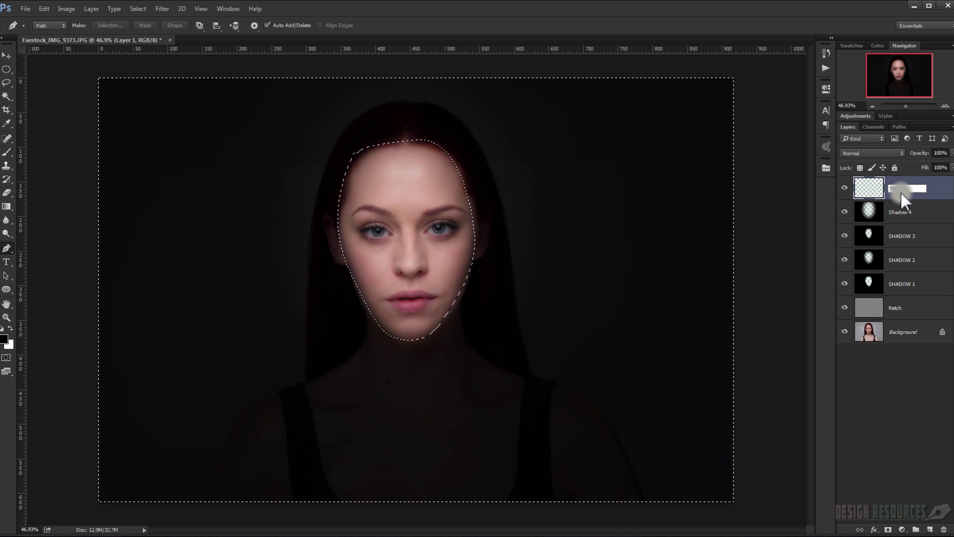
text(hadow 5)
key(Return)
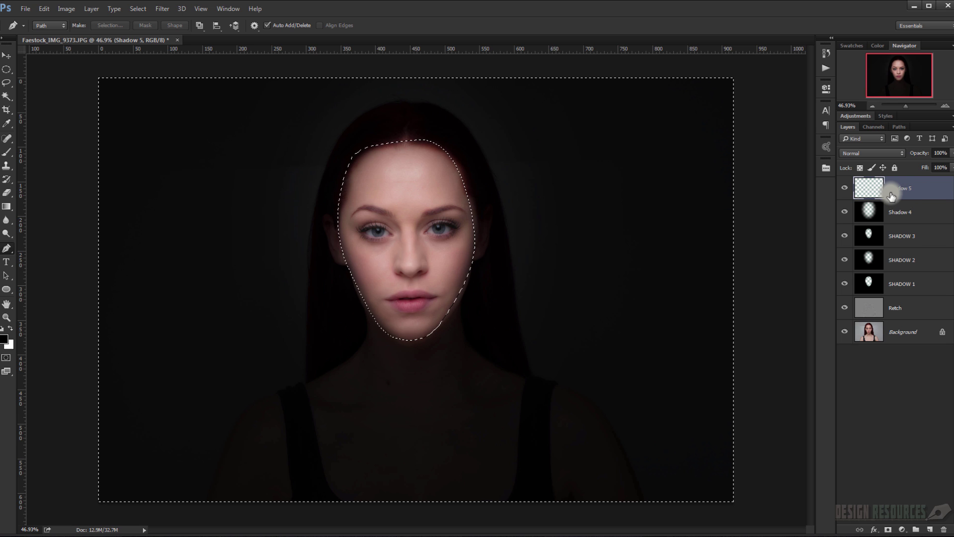
key(alt+BackSpace)
key(ctrl+d)
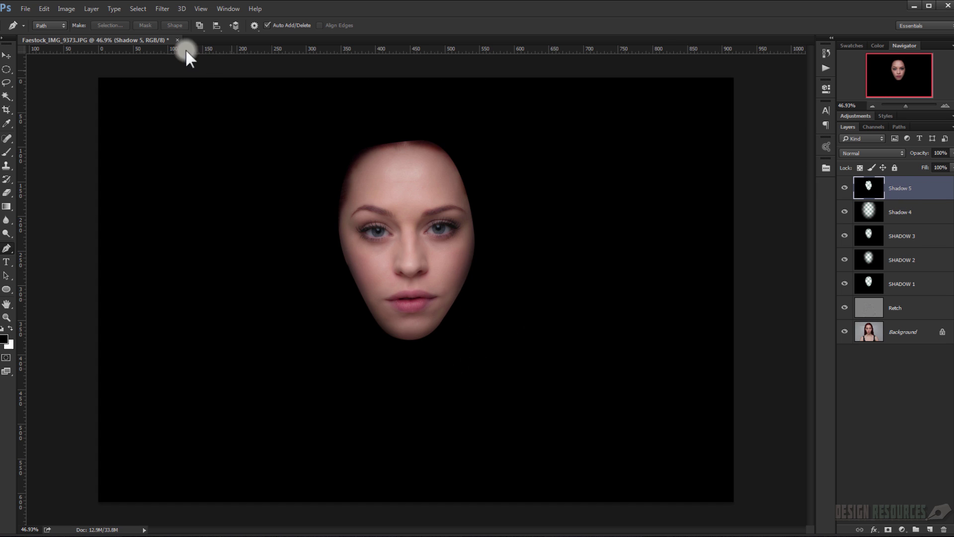
Step: Apply a Gaussian Blur with a radius of 50 pixels to the Shadow 5 layer
click(163, 9)
mouse_move(291, 115)
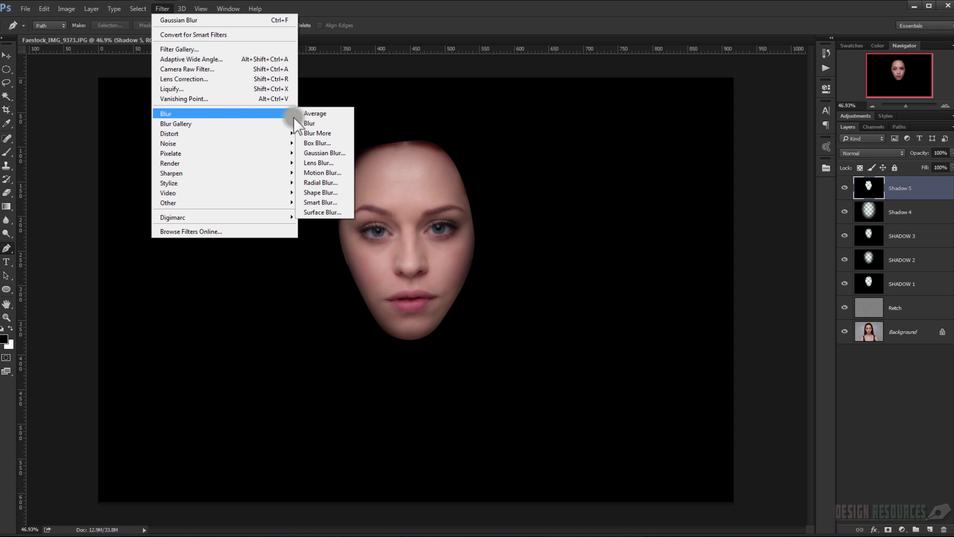
click(321, 153)
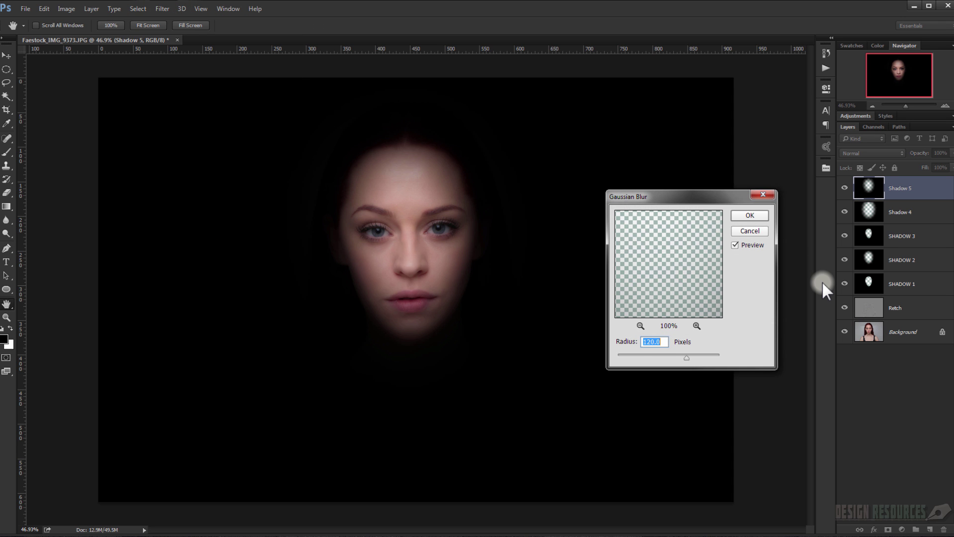
text(50)
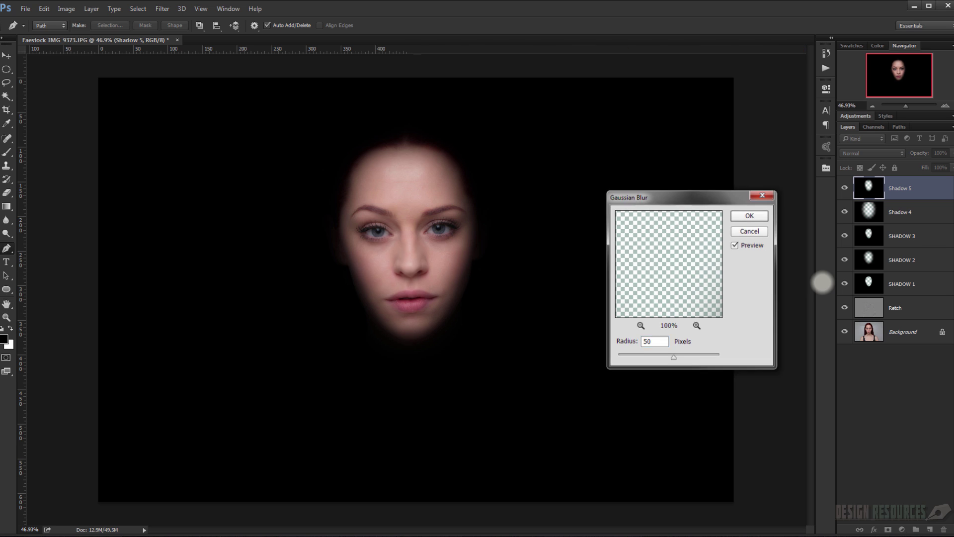
Step: Accept the blur and set the Shadow 5 layer to Soft Light blending at 50% opacity
key(Return)
key(p)
click(884, 153)
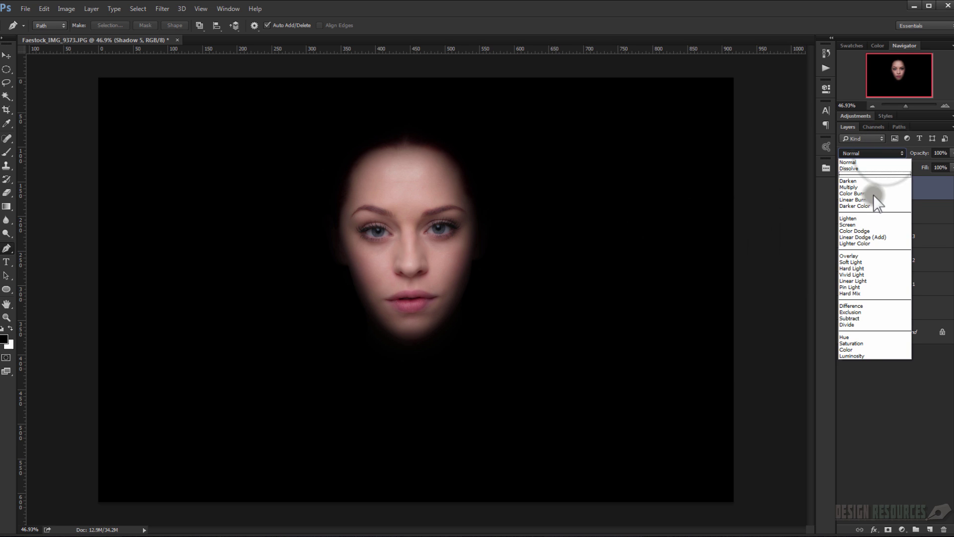
click(873, 254)
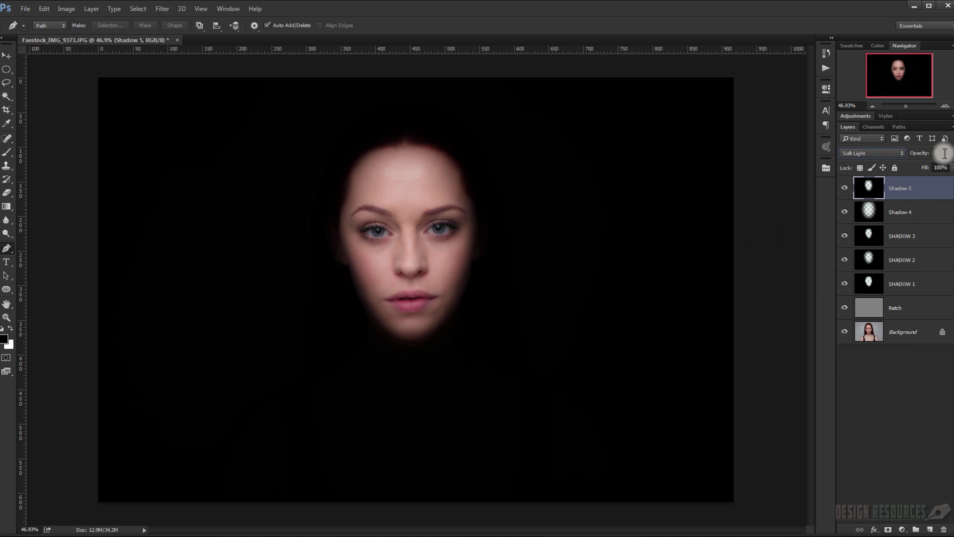
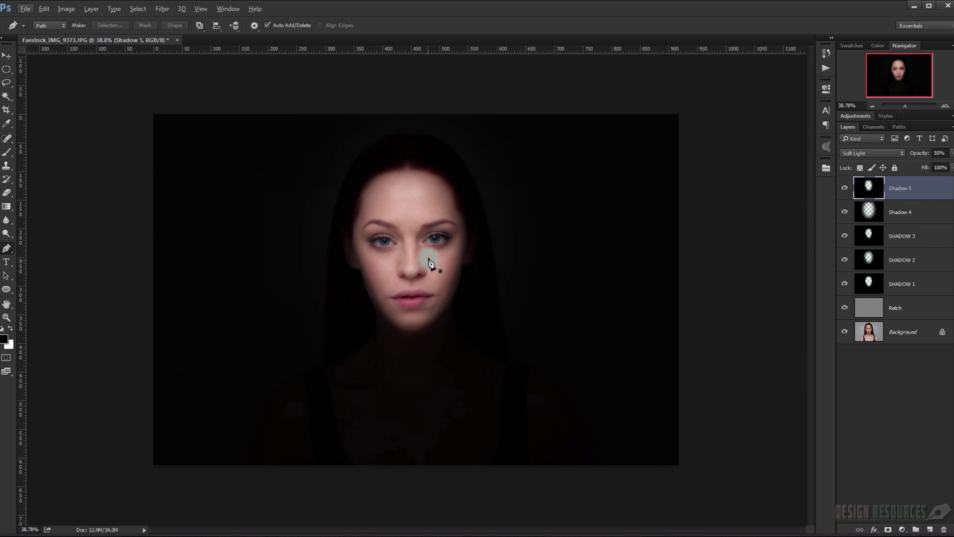
scroll(417, 268, up, 3)
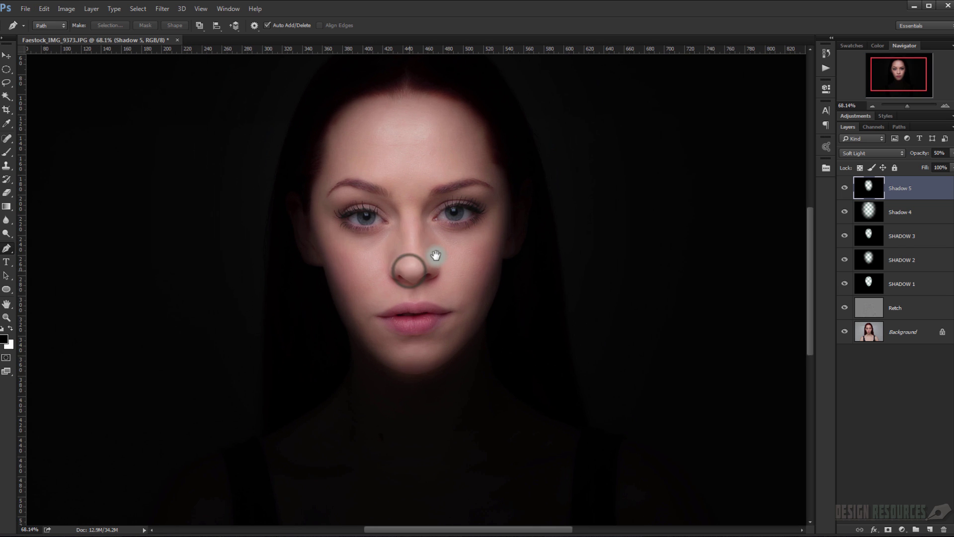
scroll(431, 253, down, 3)
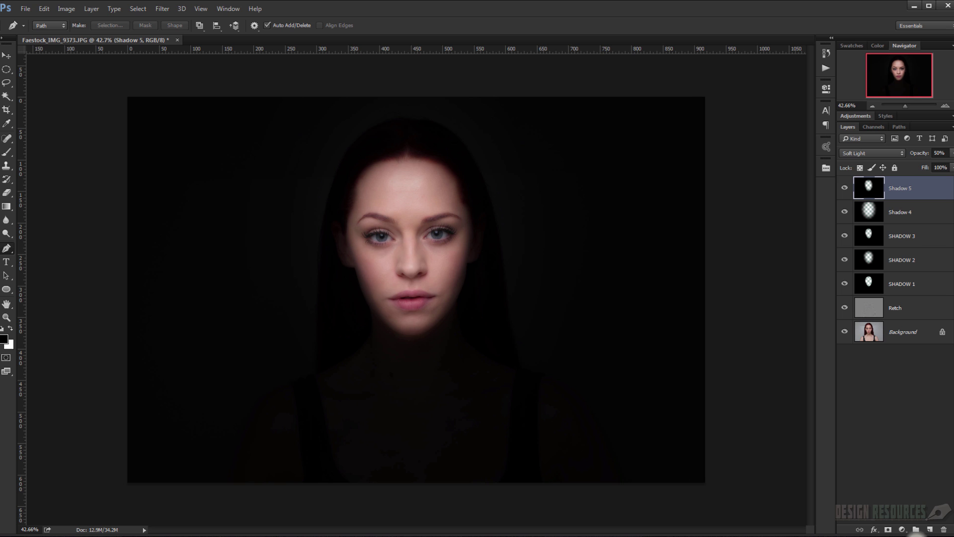
Step: Add a Black & White adjustment layer above Shadow 5 with Reds at 36, Yellows at 36 and Greens at 54
click(905, 530)
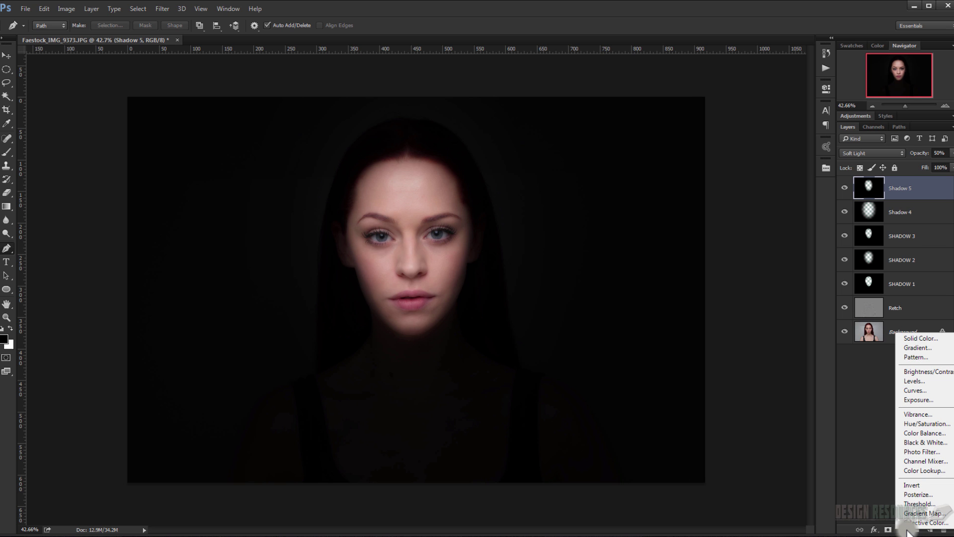
click(934, 442)
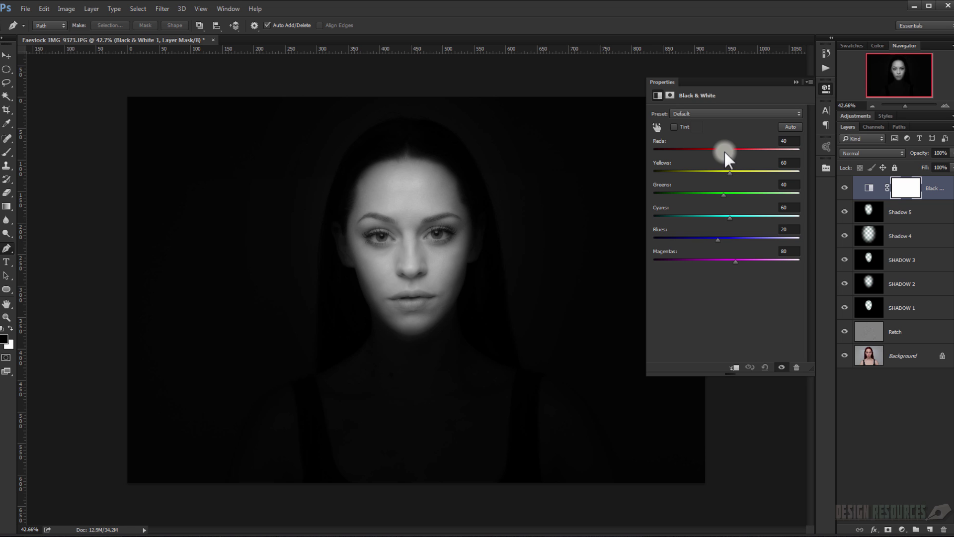
drag(724, 150, 722, 150)
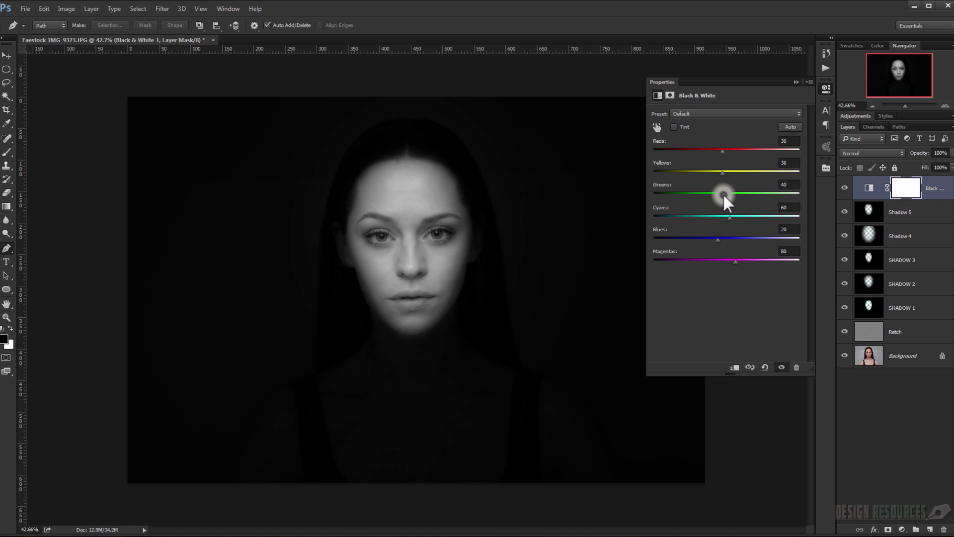
drag(734, 195, 712, 196)
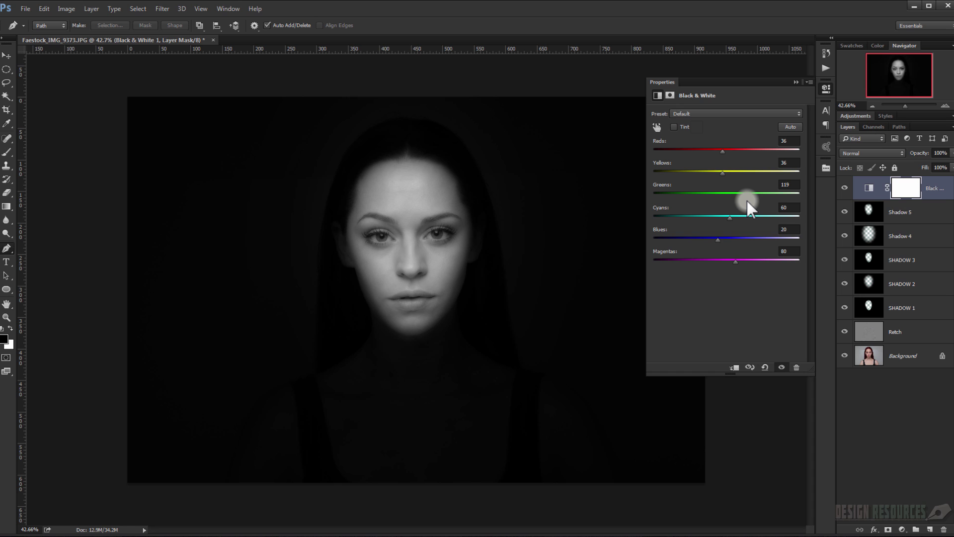
drag(747, 202, 736, 200)
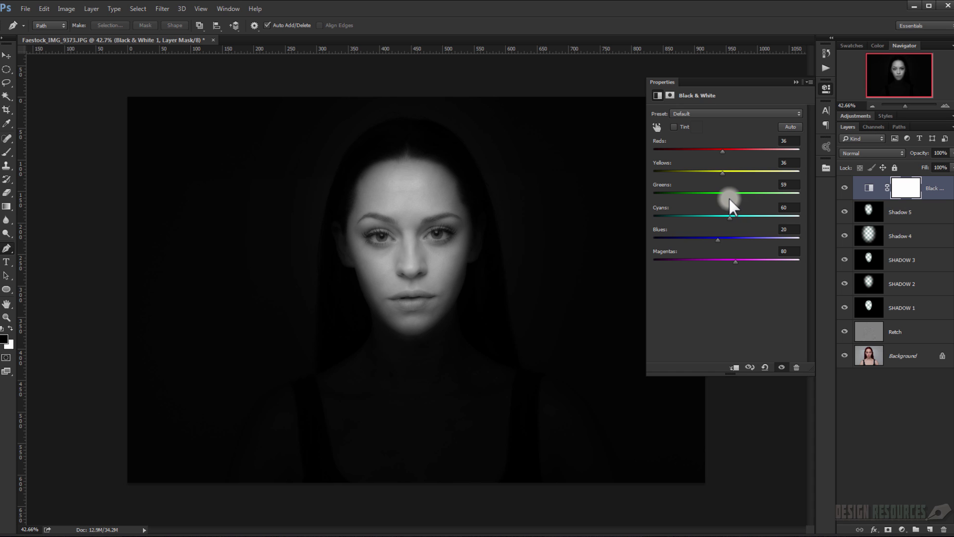
Step: Set the Black & White adjustment's Cyans to 100, Blues to 151 and Magentas to 62, and compare the image with and without it
mouse_move(736, 212)
mouse_down()
mouse_move(750, 219)
mouse_move(741, 219)
mouse_up()
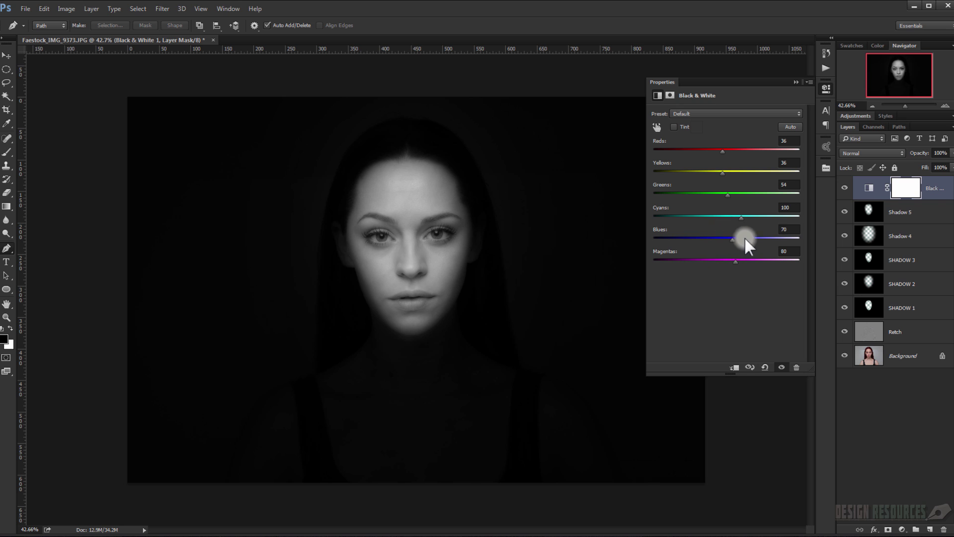
drag(779, 234, 752, 234)
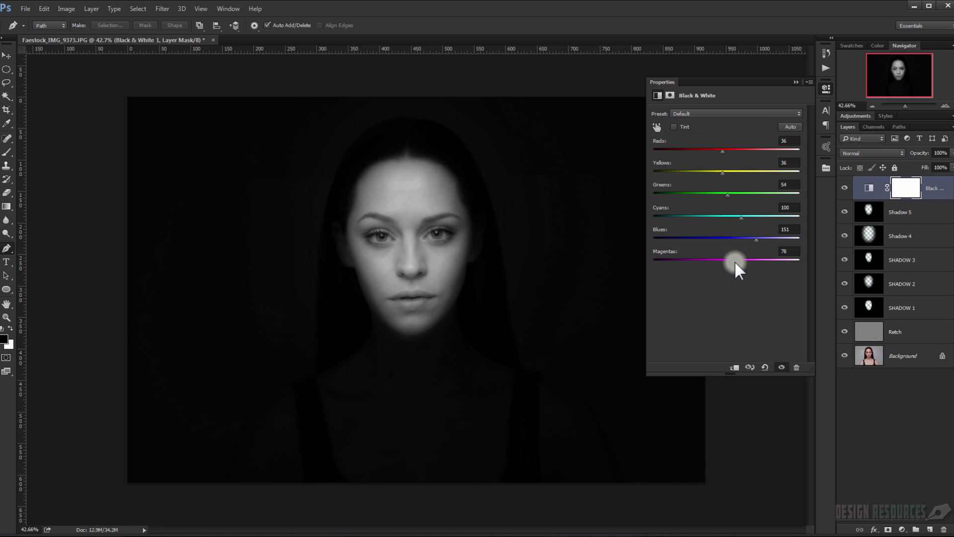
mouse_move(734, 261)
mouse_down()
mouse_move(698, 261)
mouse_move(768, 261)
mouse_move(713, 261)
mouse_move(751, 262)
mouse_move(735, 261)
mouse_up()
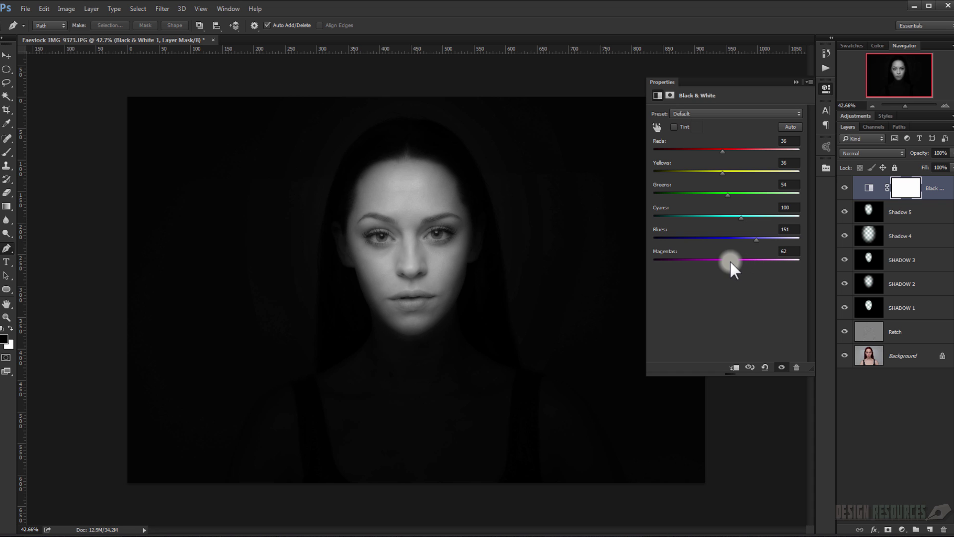
click(798, 80)
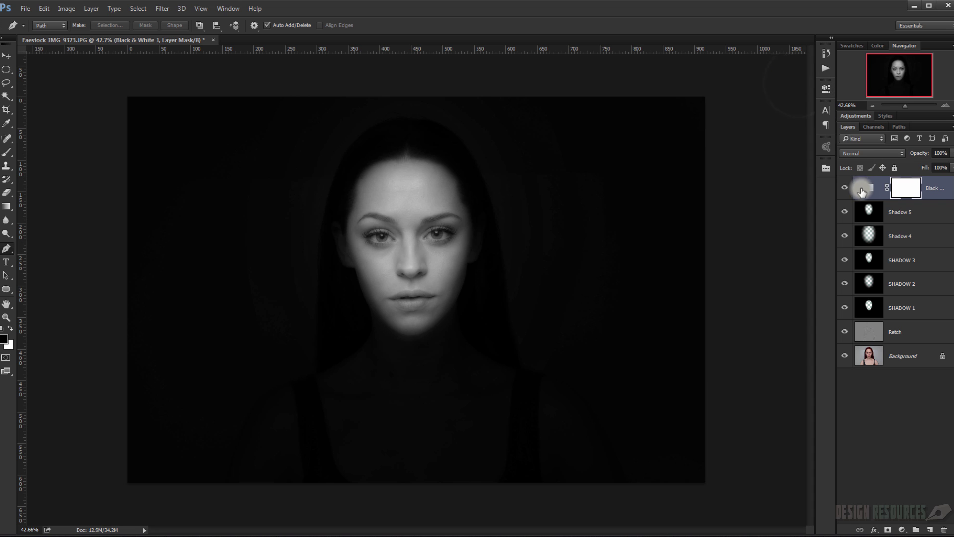
click(844, 189)
click(844, 189)
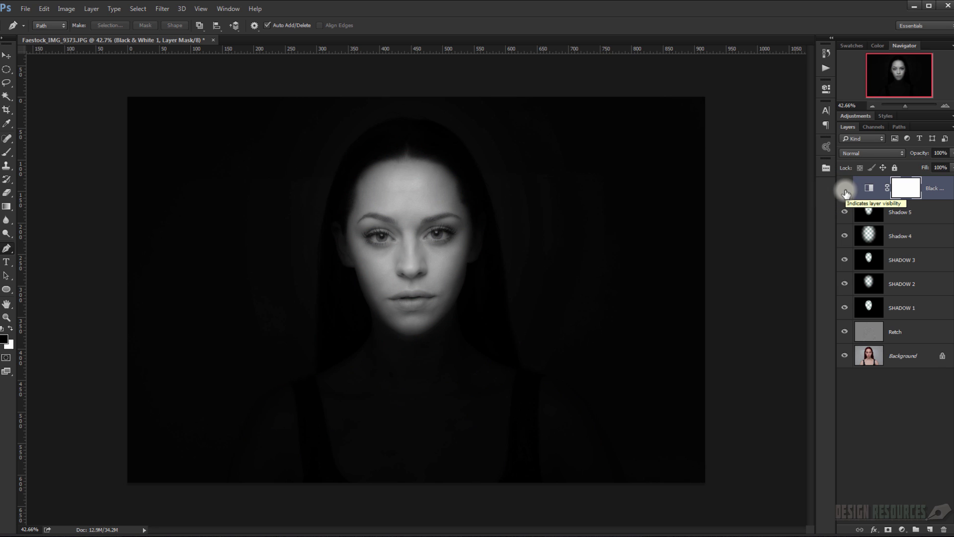
Step: Try the Multiply, Soft Light and Hard Light blending modes on the Black & White adjustment layer
click(874, 153)
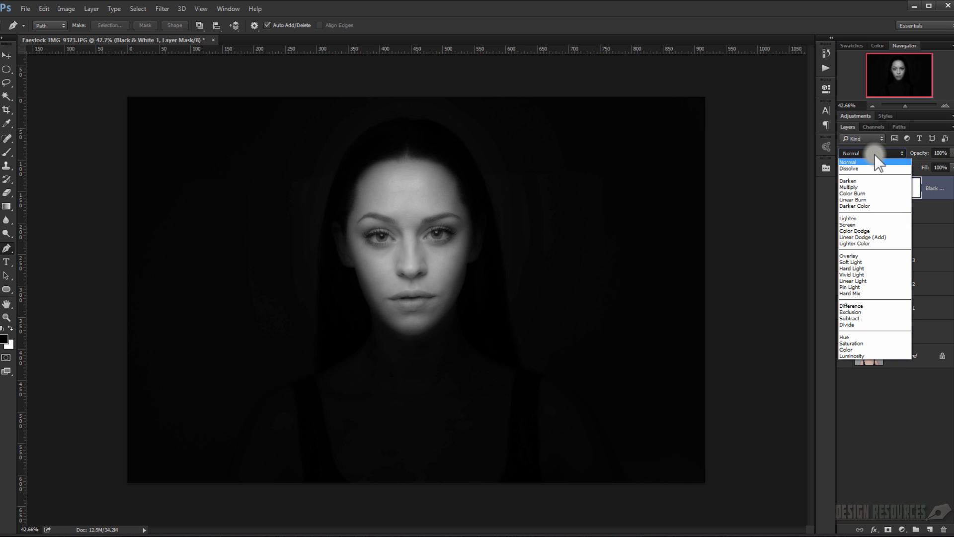
click(879, 187)
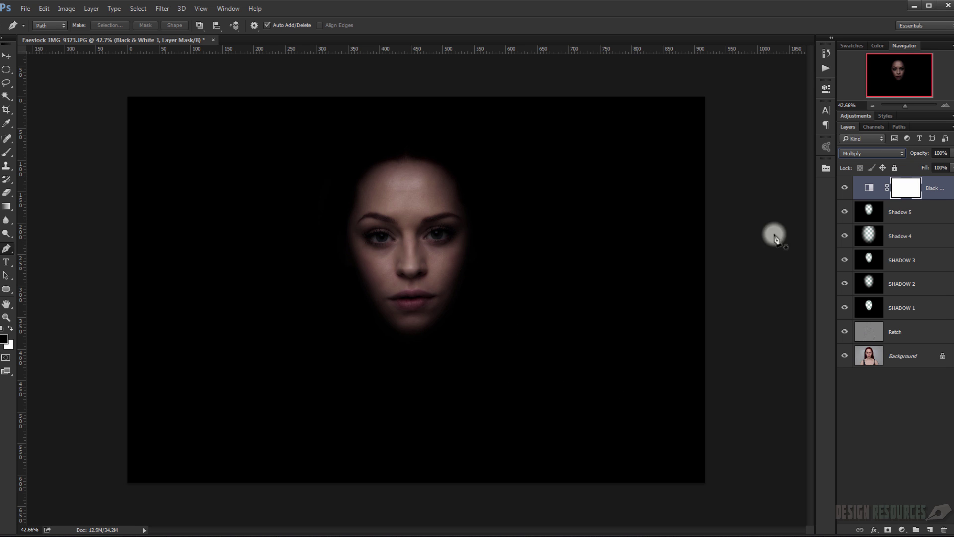
click(886, 153)
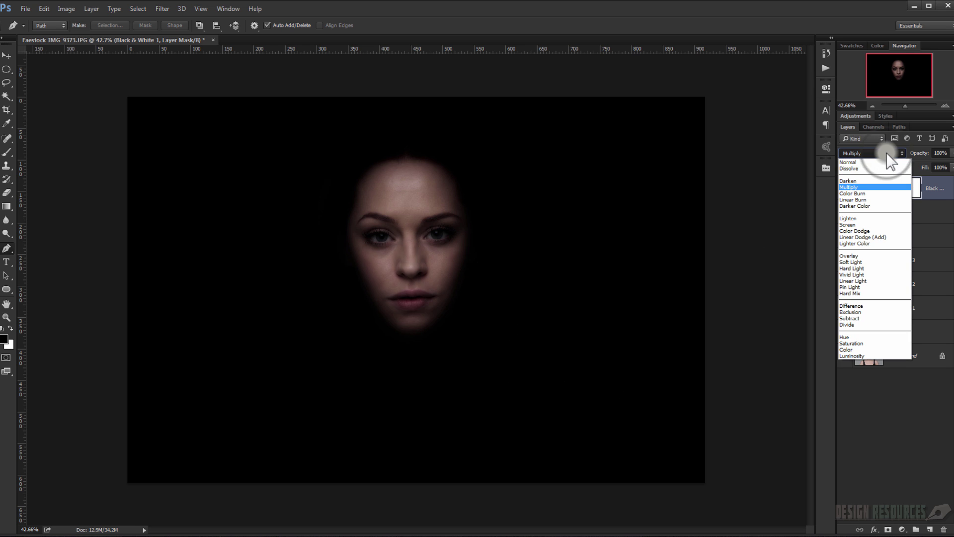
click(878, 262)
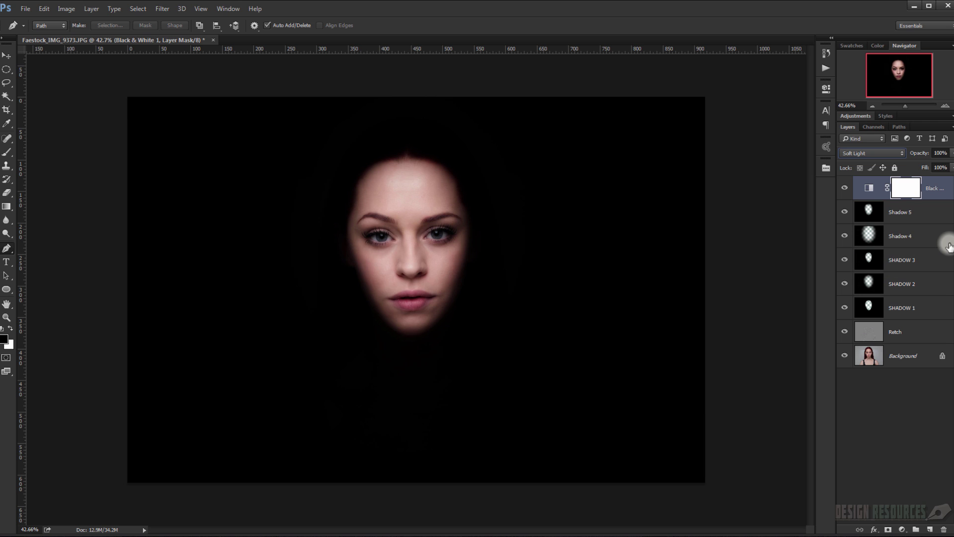
key(shift+plus)
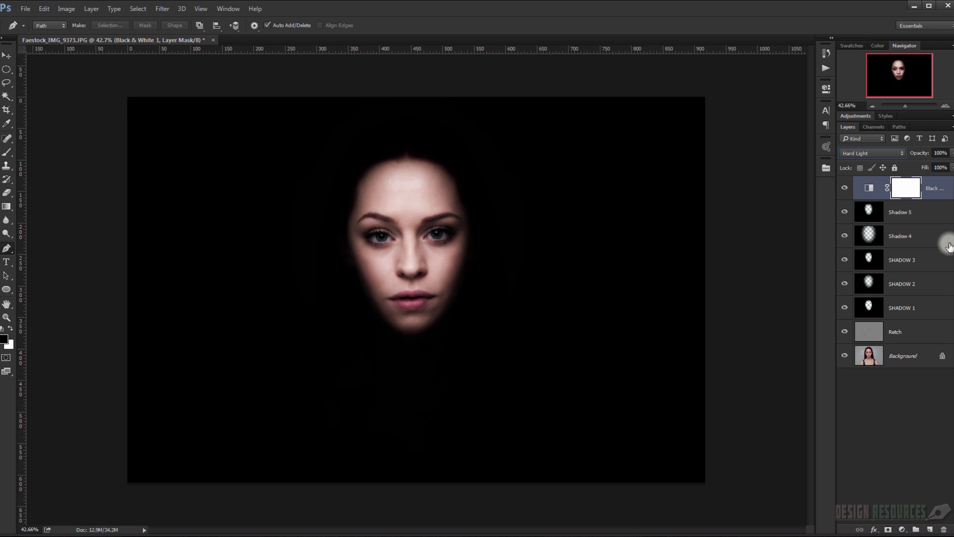
scroll(418, 270, up, 3)
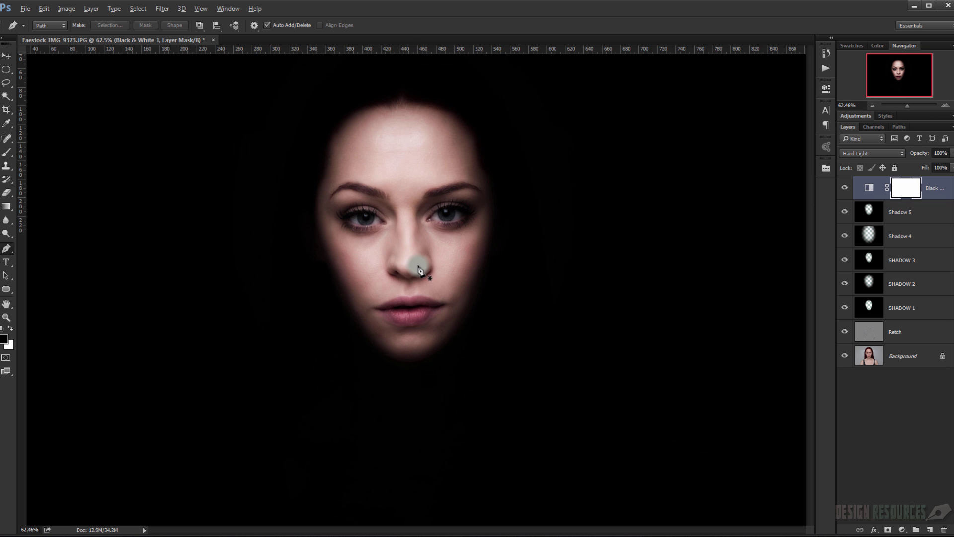
scroll(419, 270, up, 2)
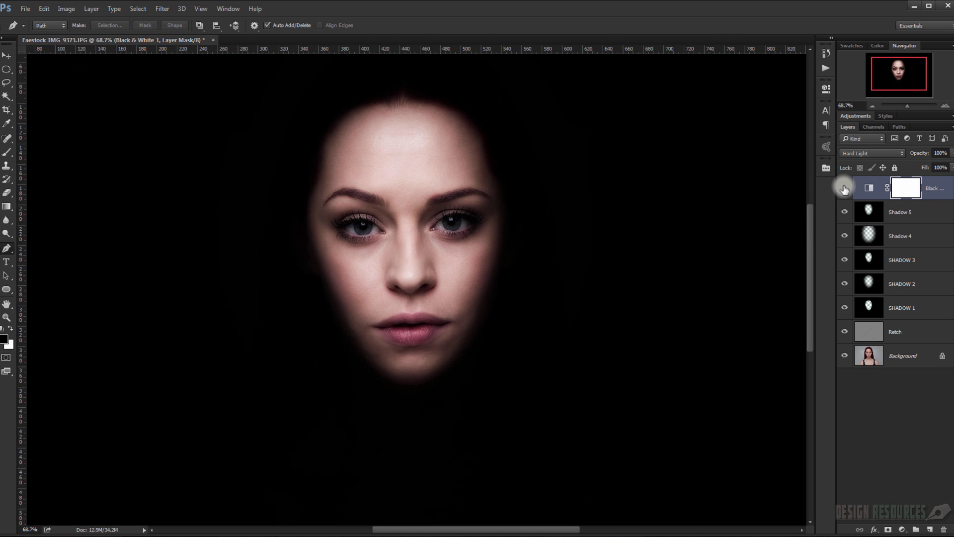
Step: Set the Black & White adjustment layer to Multiply and stamp all visible layers into a new top layer
click(849, 151)
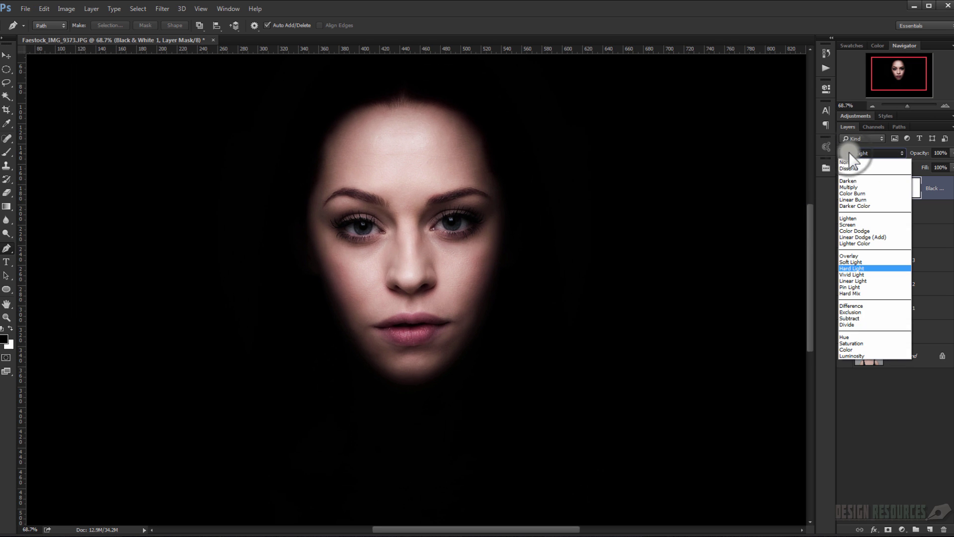
click(864, 188)
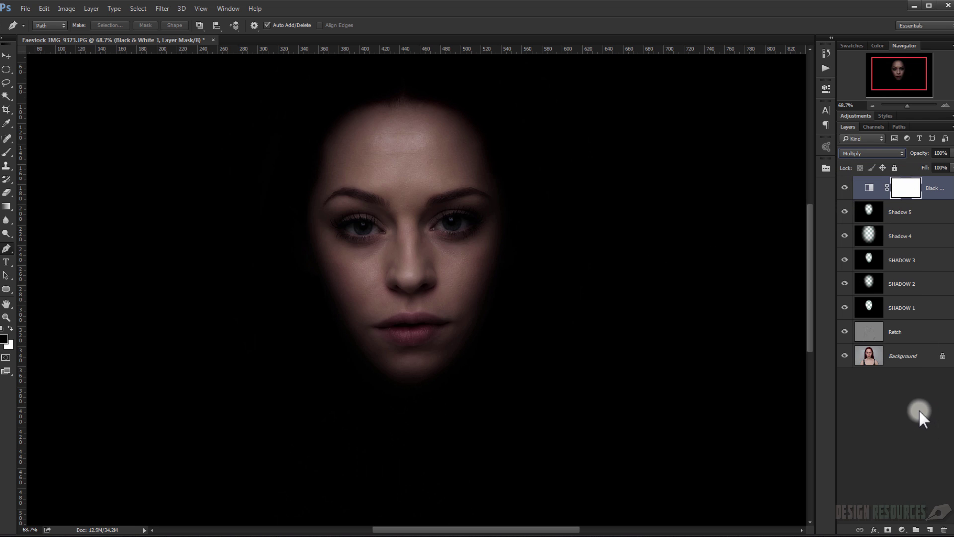
key(ctrl+alt+shift+e)
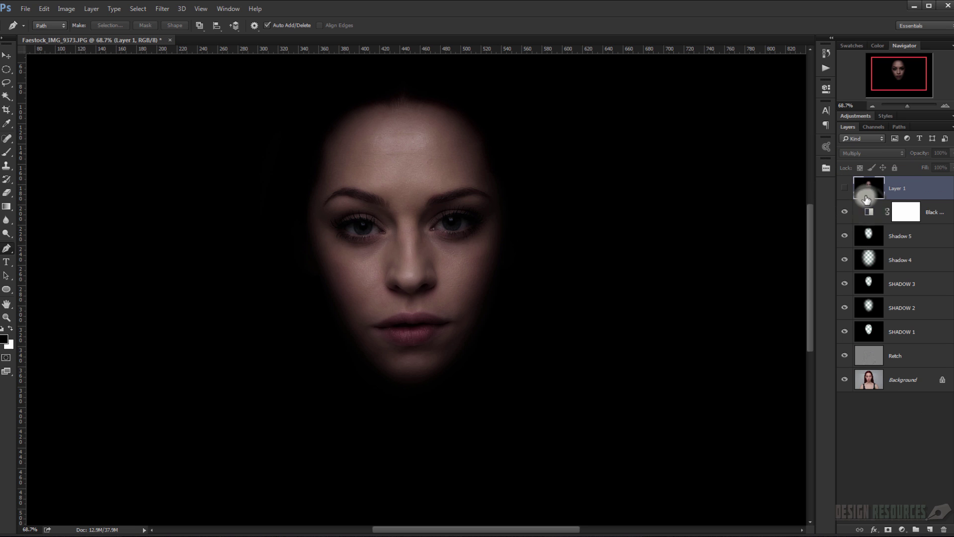
Step: With the stamped layer hidden, set the Black & White adjustment layer to Soft Light blending
click(905, 211)
click(864, 153)
click(859, 262)
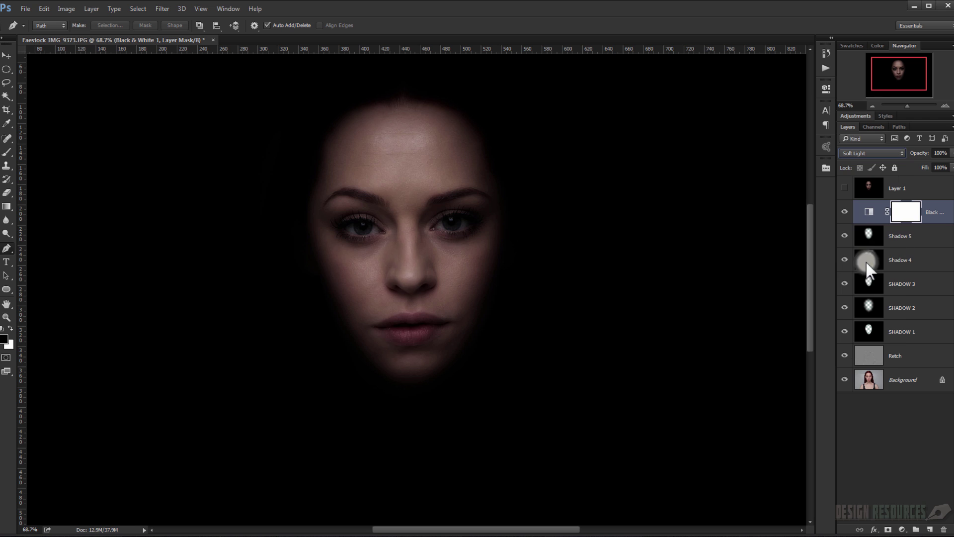
drag(564, 294, 545, 268)
Step: Show the stamped Layer 1 and set it to Luminosity blending at 50% opacity
click(866, 188)
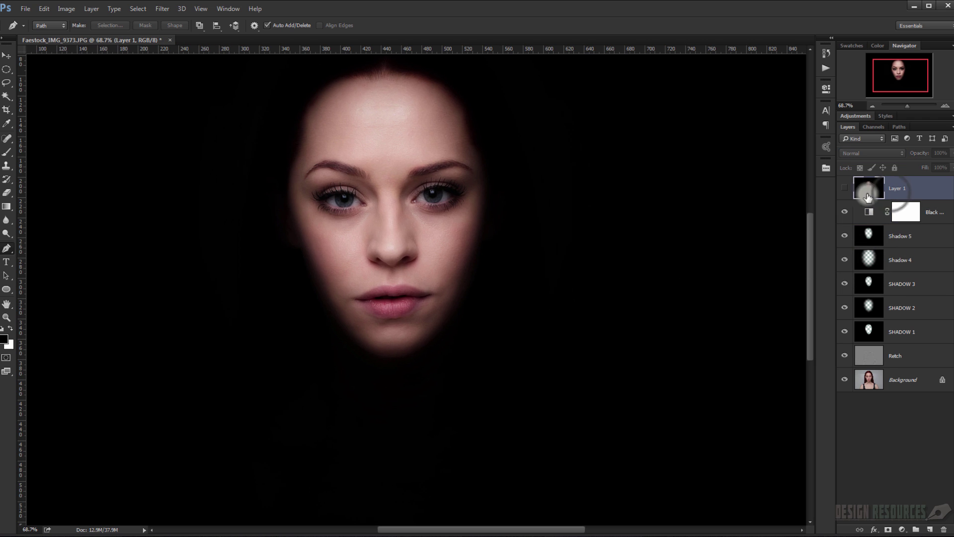
click(845, 189)
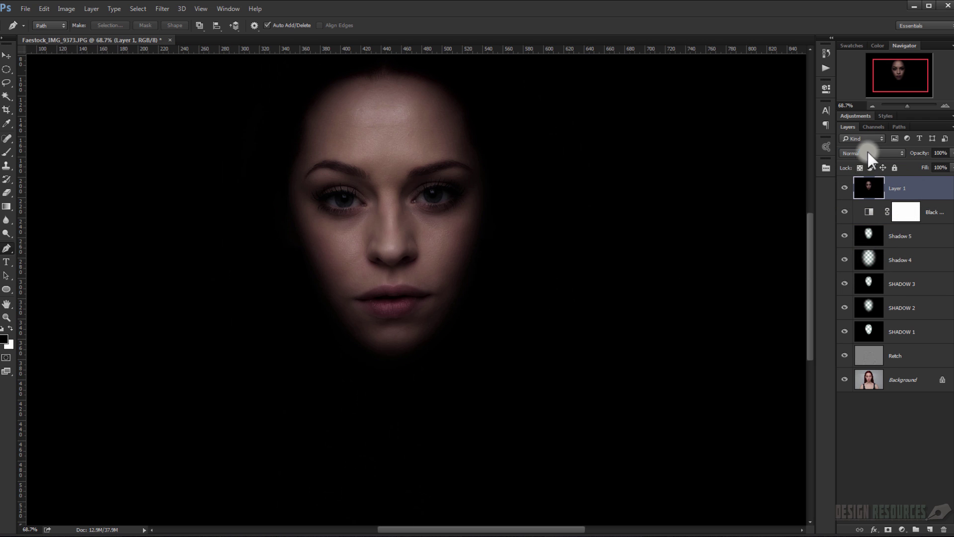
click(940, 153)
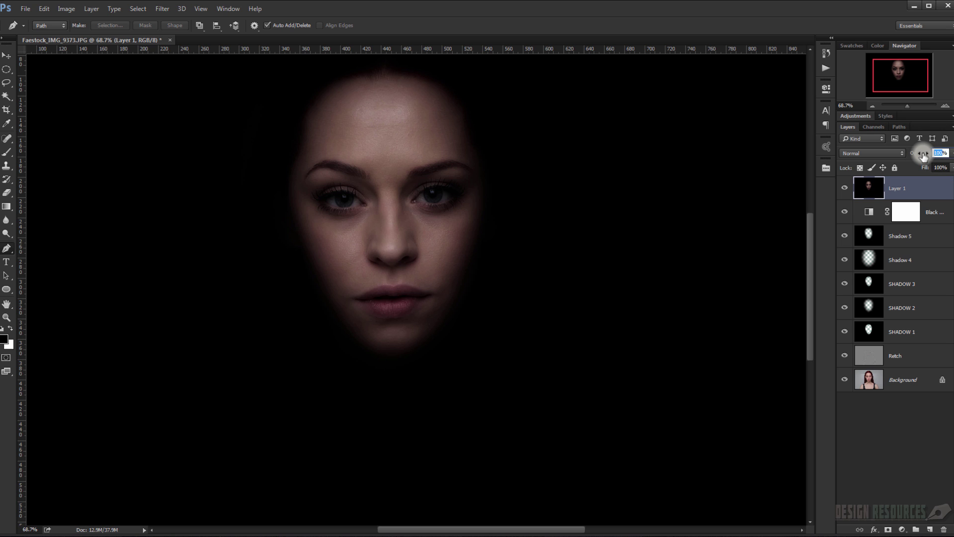
text(50)
key(Return)
click(907, 156)
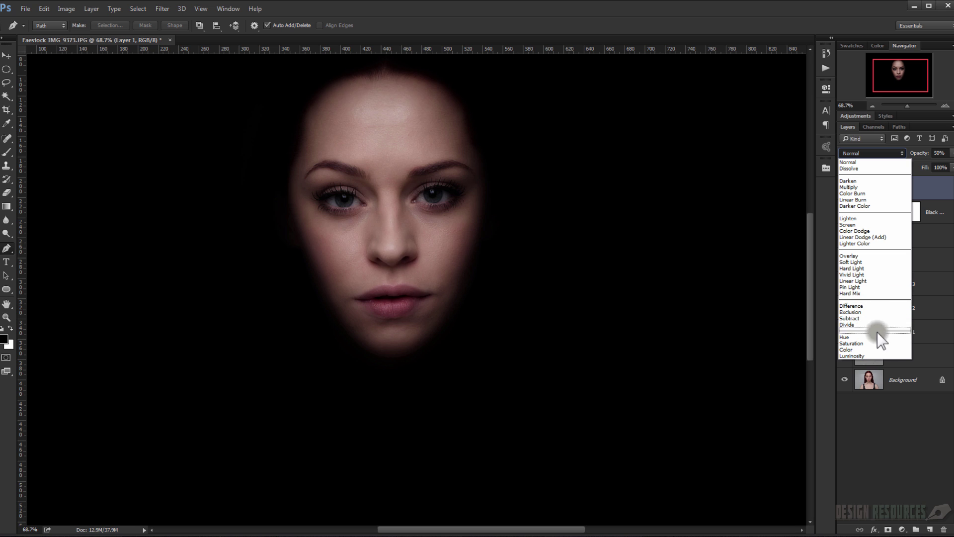
click(869, 356)
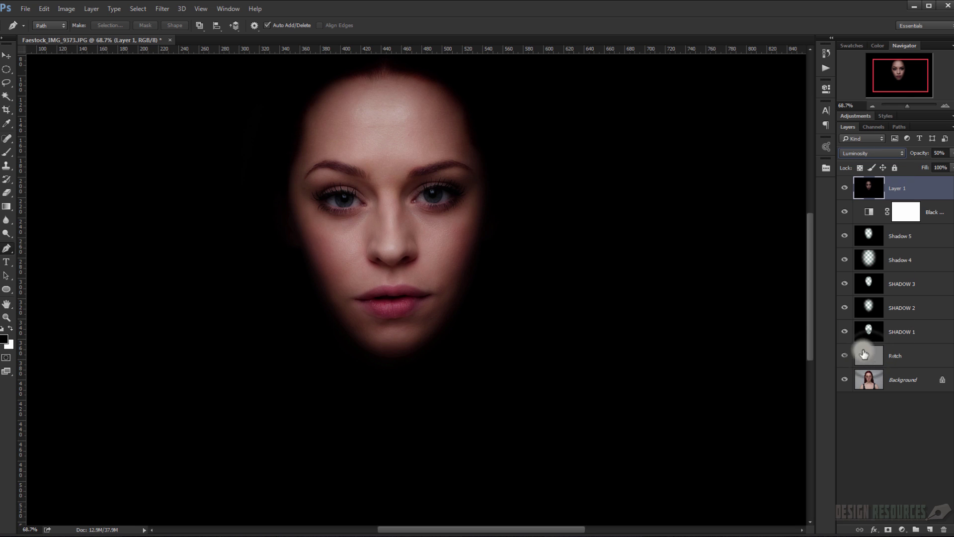
Step: Add a Color Balance adjustment layer above Layer 1 and set its midtones to cyan-red -3, magenta-green -1 and yellow-blue +3
drag(409, 257, 449, 198)
scroll(447, 194, down, 3)
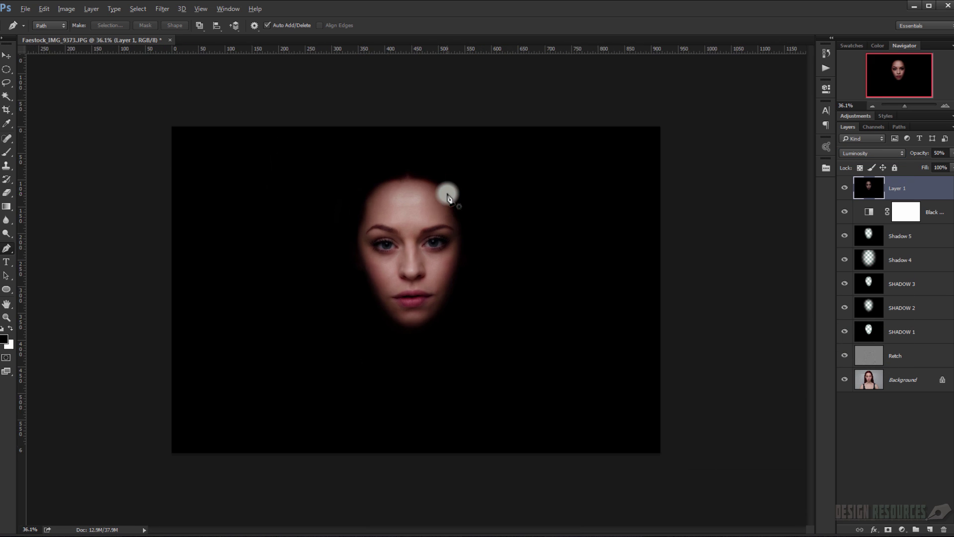
scroll(398, 256, up, 2)
scroll(408, 264, up, 2)
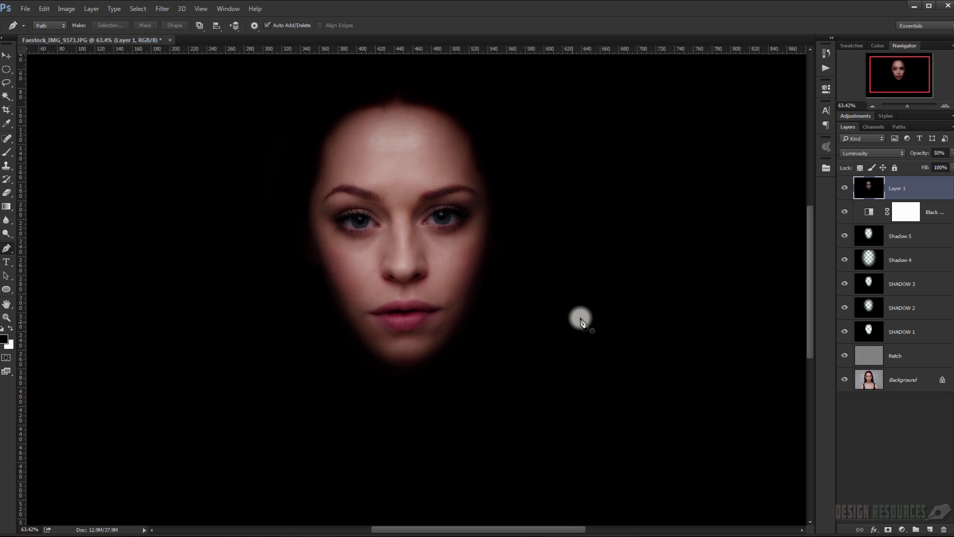
click(901, 531)
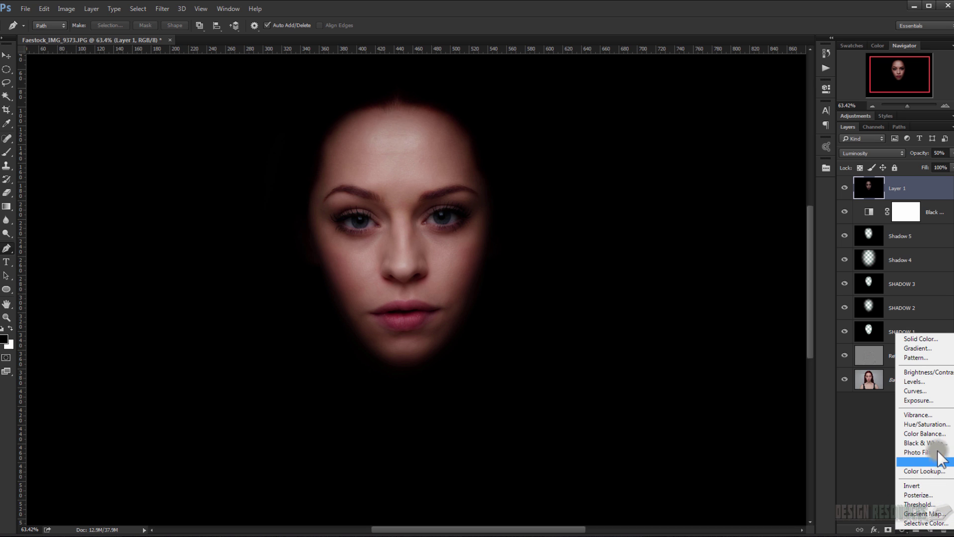
click(939, 434)
click(723, 218)
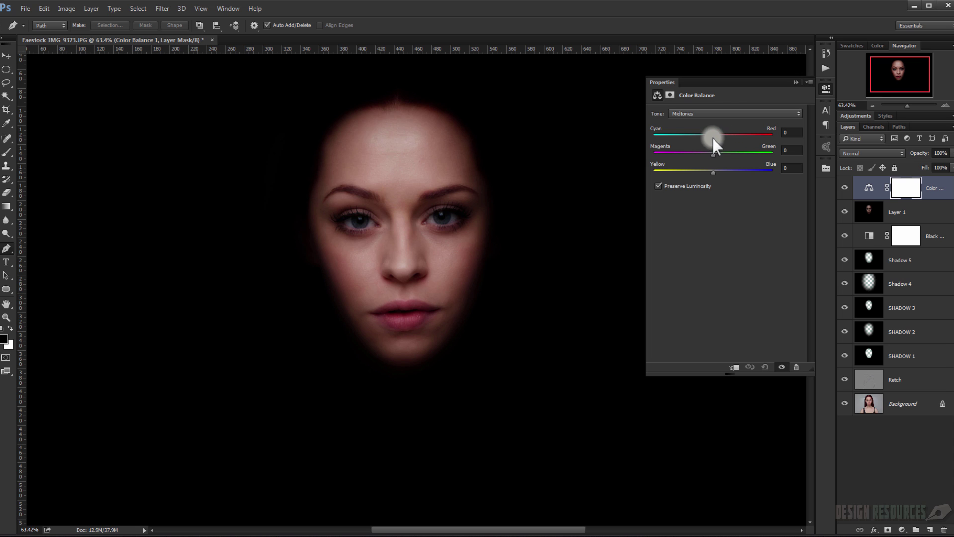
mouse_move(712, 136)
mouse_down()
mouse_move(690, 137)
mouse_move(709, 137)
mouse_up()
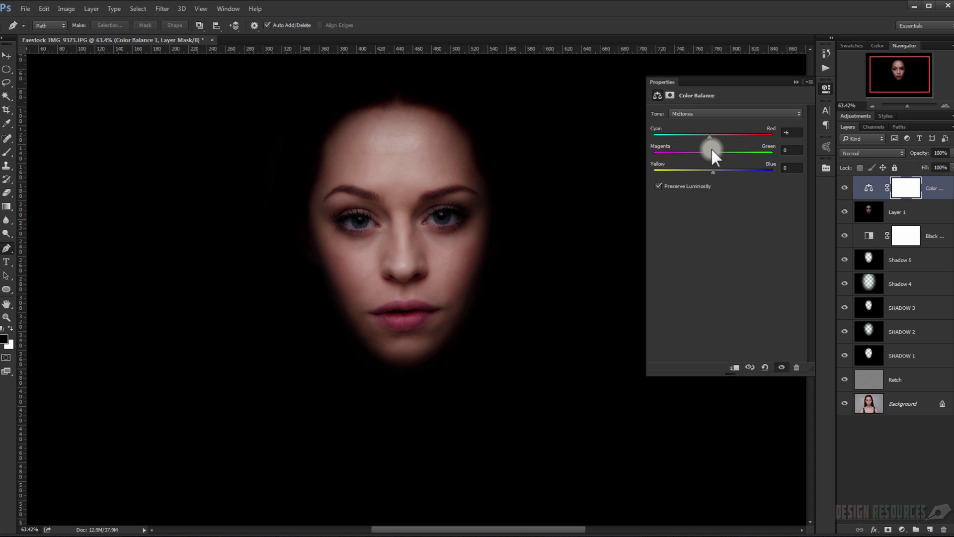
mouse_move(708, 151)
mouse_down()
mouse_move(722, 153)
mouse_move(711, 156)
mouse_up()
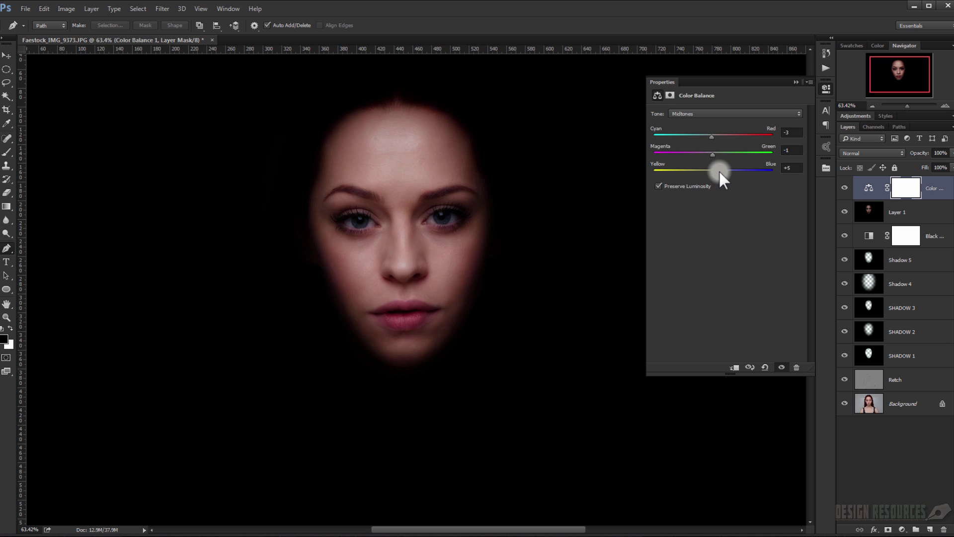
drag(719, 171, 717, 171)
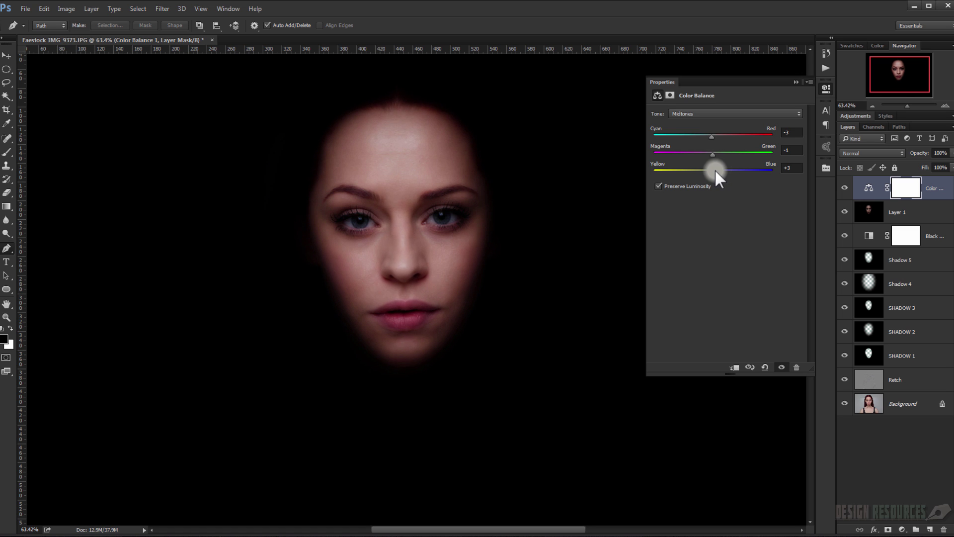
Step: Set the Color Balance shadows to cyan-red -6, magenta-green -5 and yellow-blue +2
click(725, 111)
click(725, 126)
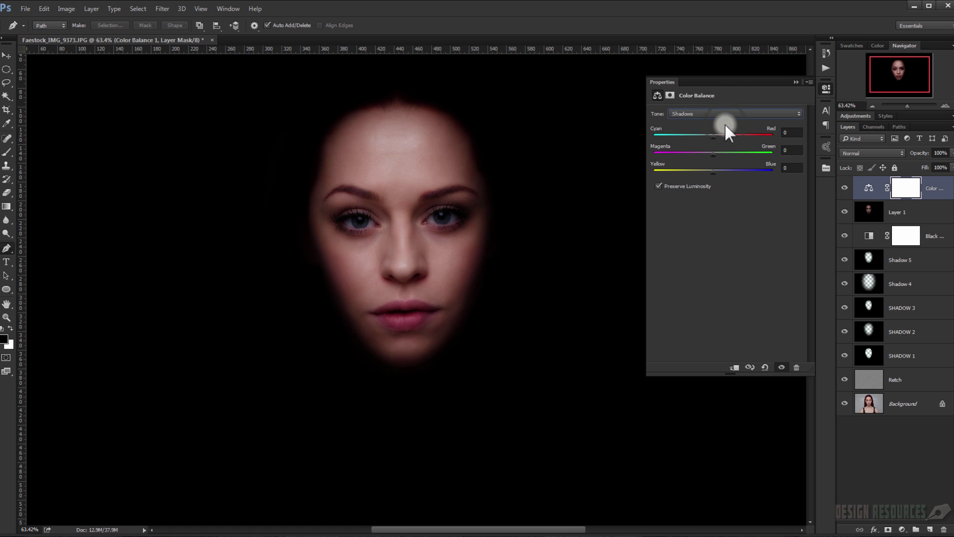
drag(714, 139, 709, 136)
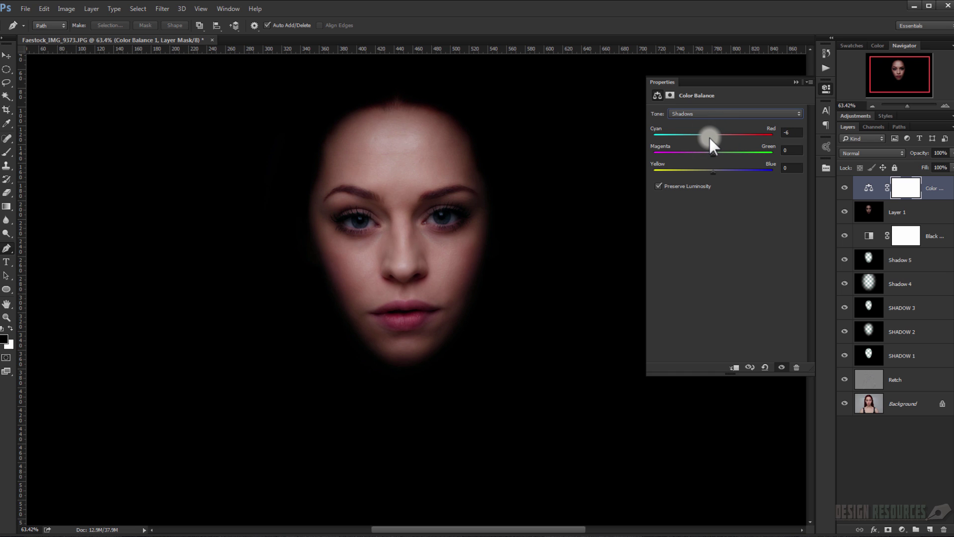
drag(709, 152, 727, 154)
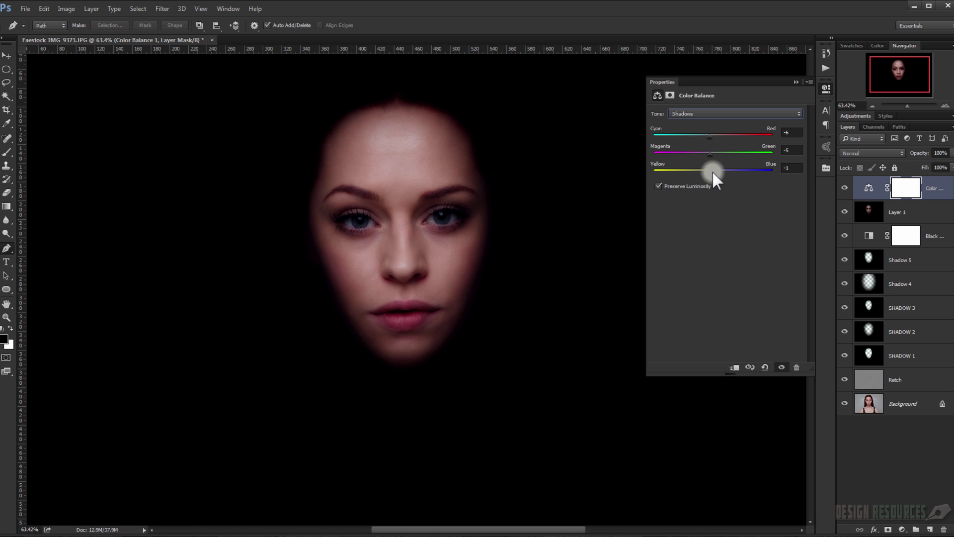
drag(713, 171, 715, 174)
Step: Set the Color Balance highlights to cyan-red +6 and magenta-green +2, and shift yellow-blue slightly toward blue
click(731, 113)
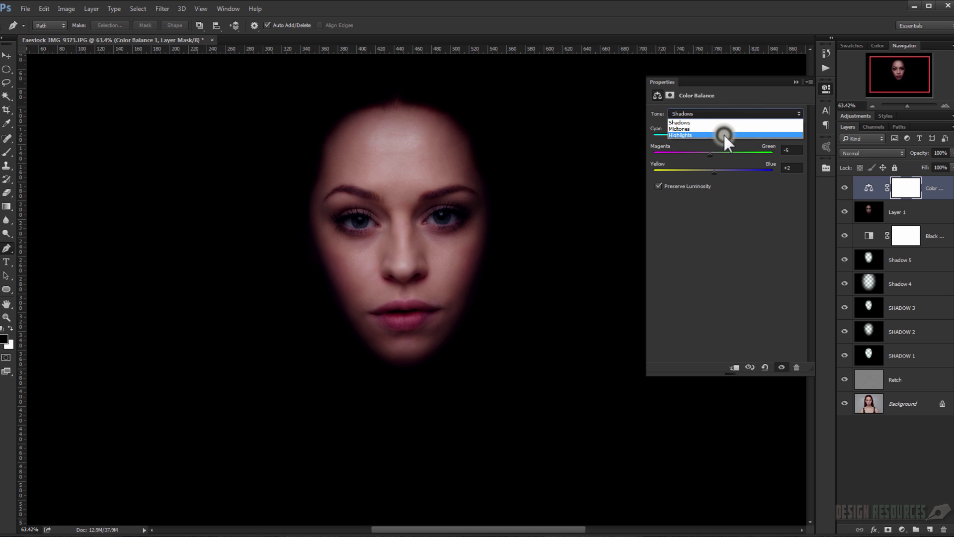
click(723, 133)
drag(713, 136, 707, 138)
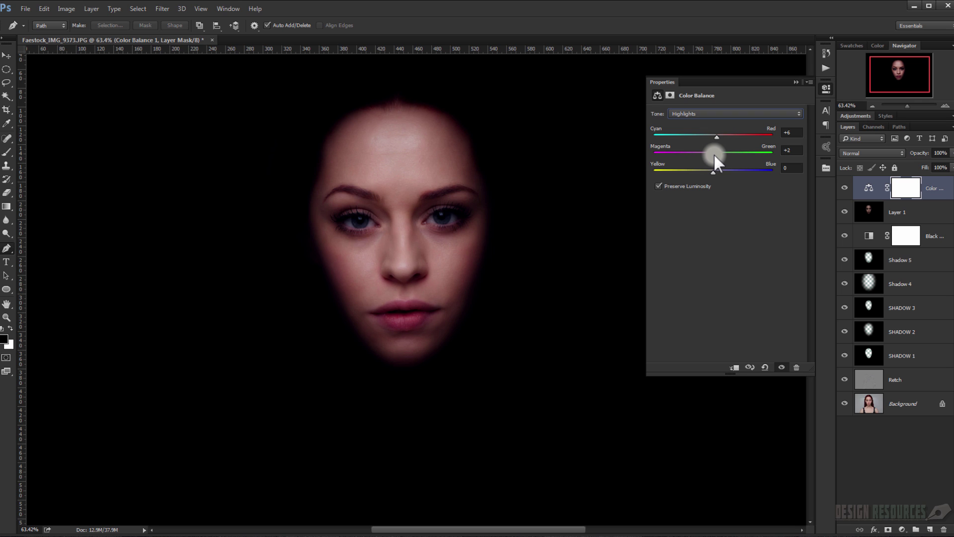
drag(712, 170, 715, 173)
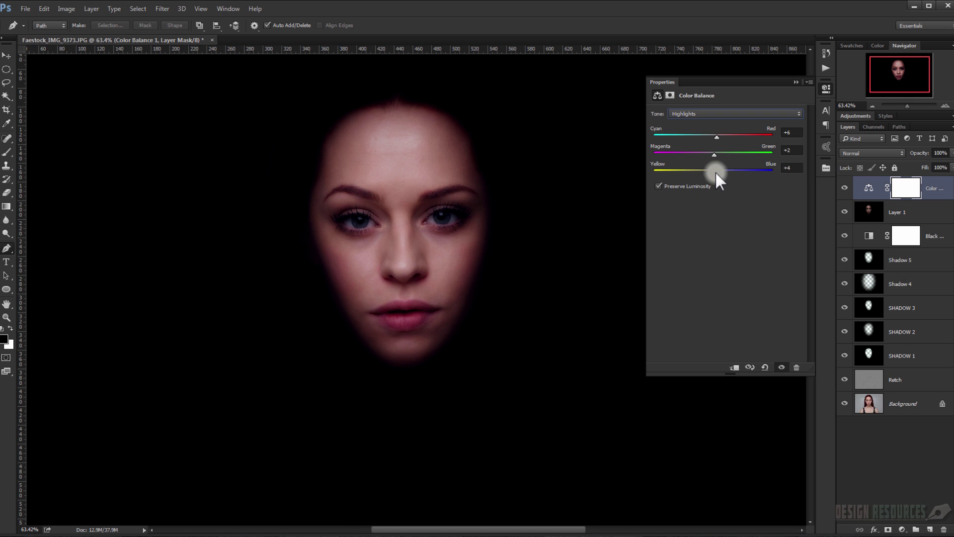
drag(711, 168, 729, 172)
click(794, 79)
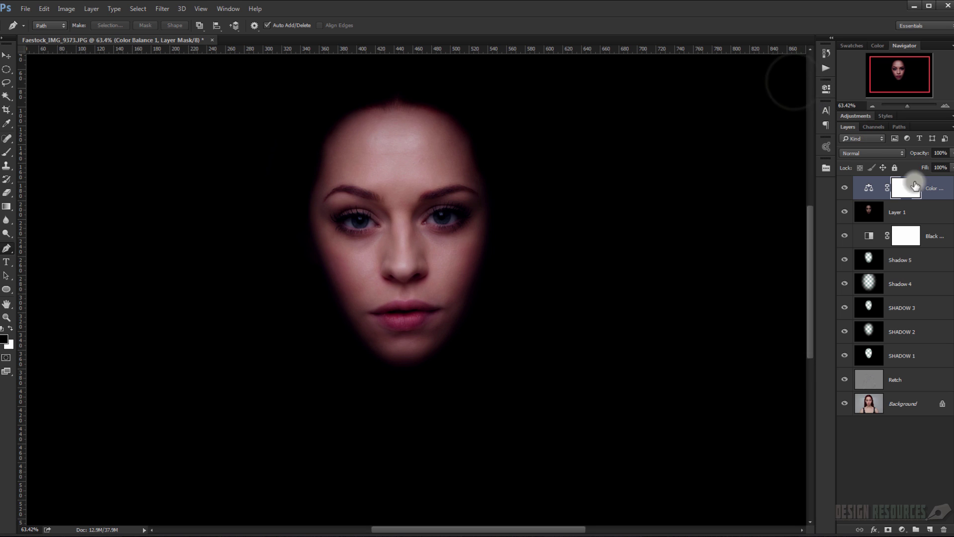
Step: Compare the portrait with and without the Color Balance adjustment by toggling its visibility
click(844, 191)
click(844, 191)
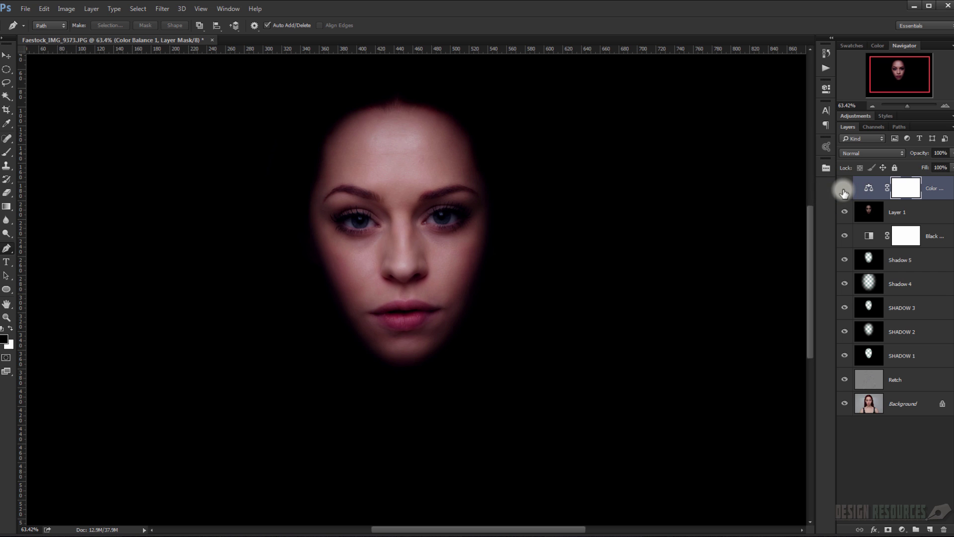
click(844, 191)
click(843, 190)
click(844, 191)
click(844, 191)
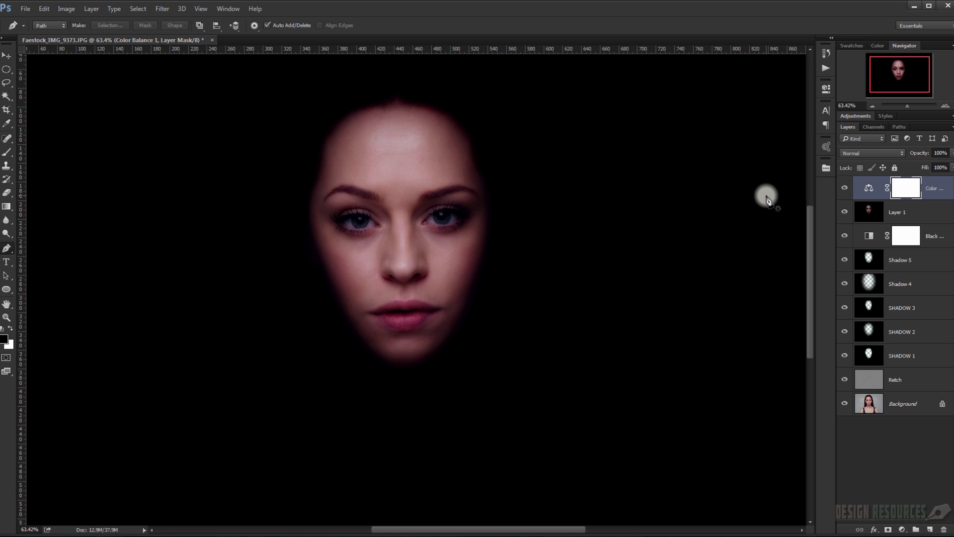
Step: Add a Gradient Map adjustment layer on top and set the gradient's dark stop to a deep blue, about #152e3c
click(903, 530)
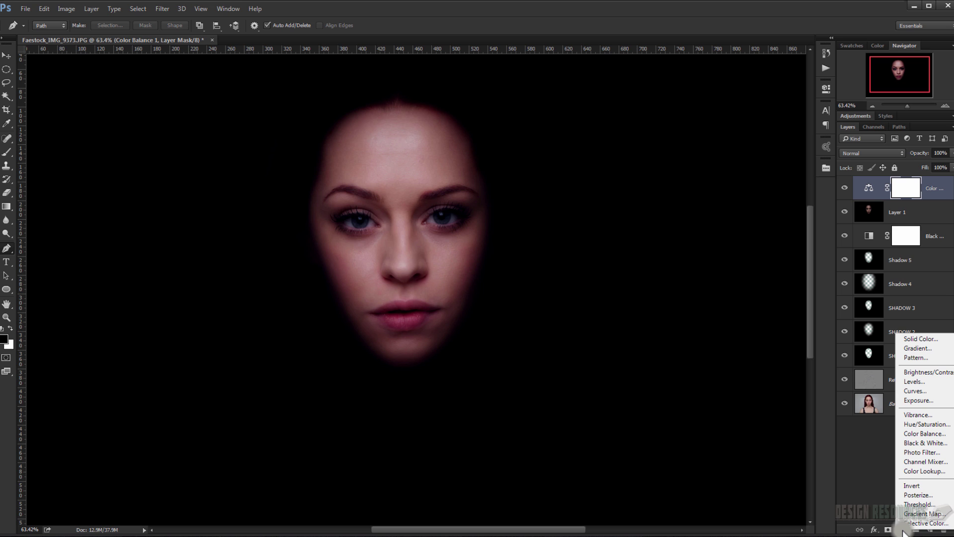
click(921, 514)
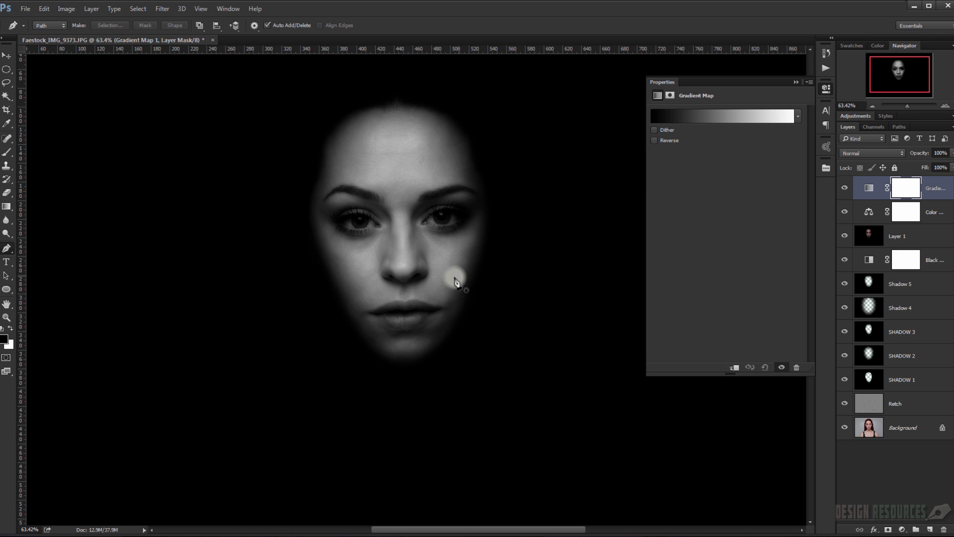
click(735, 118)
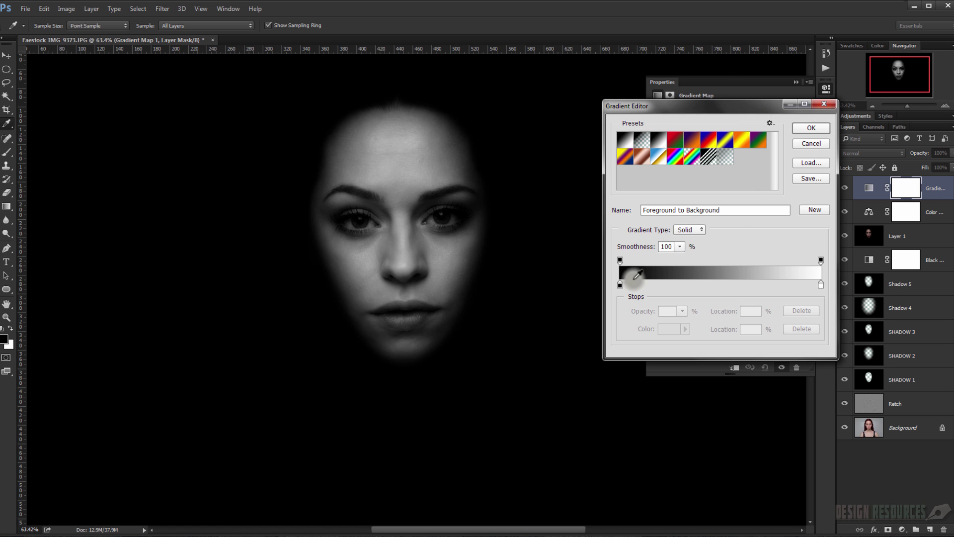
double_click(620, 285)
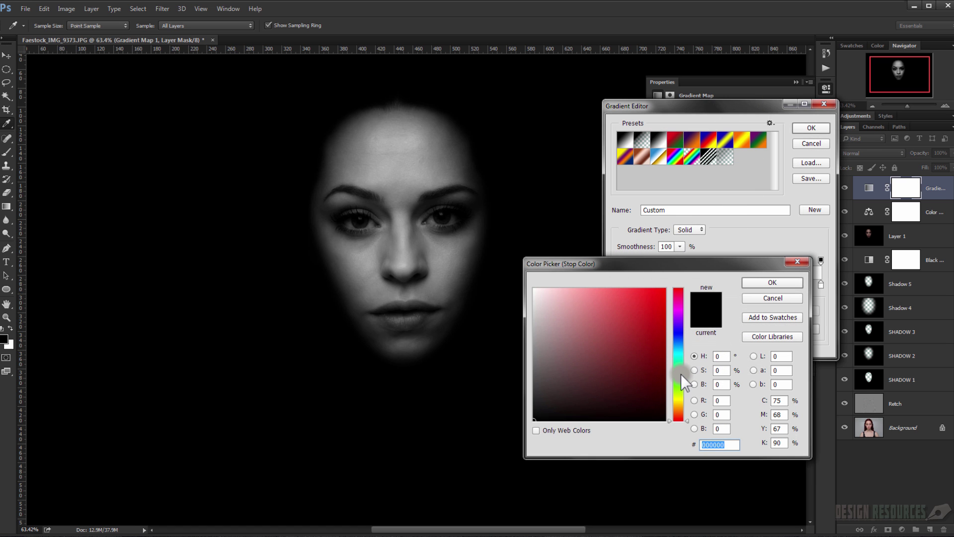
drag(680, 373, 678, 349)
click(634, 378)
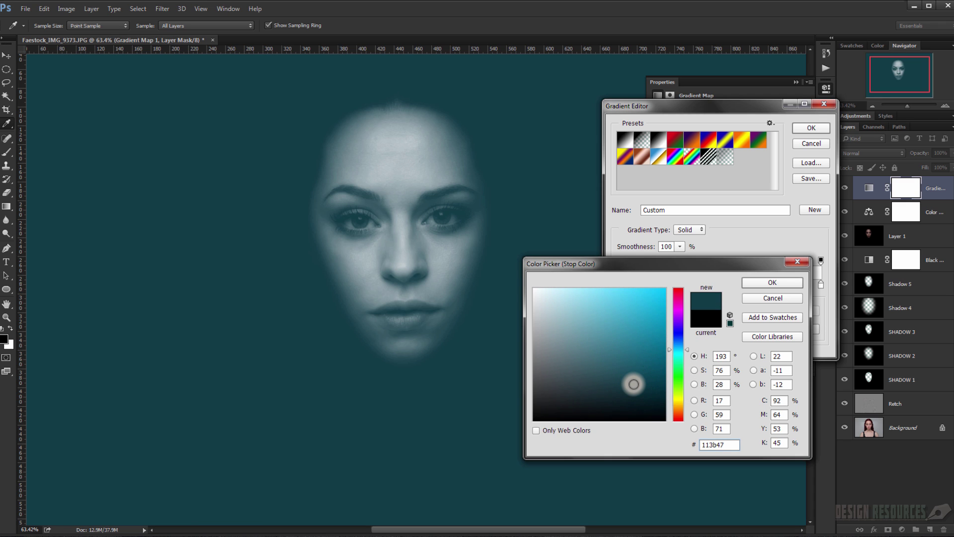
drag(634, 379, 646, 386)
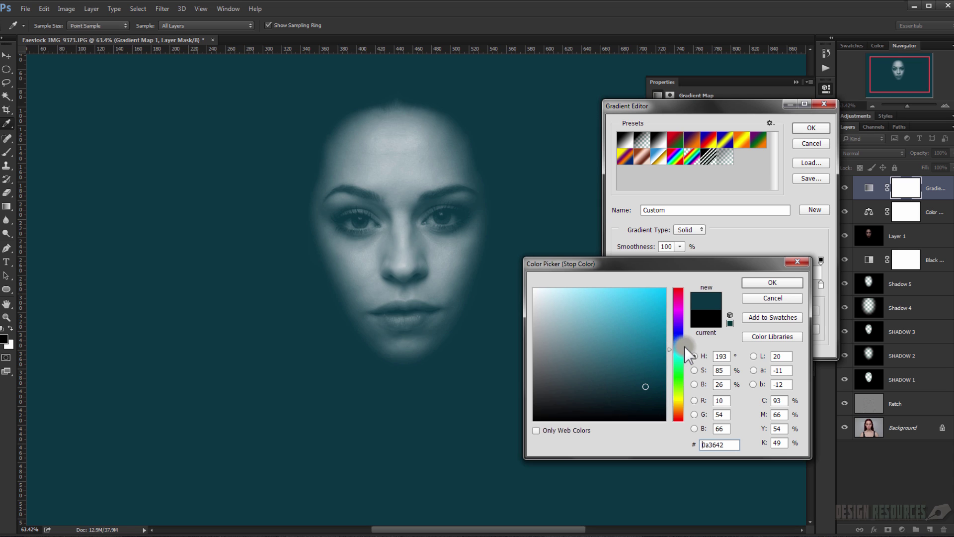
drag(684, 347, 683, 347)
drag(628, 387, 619, 390)
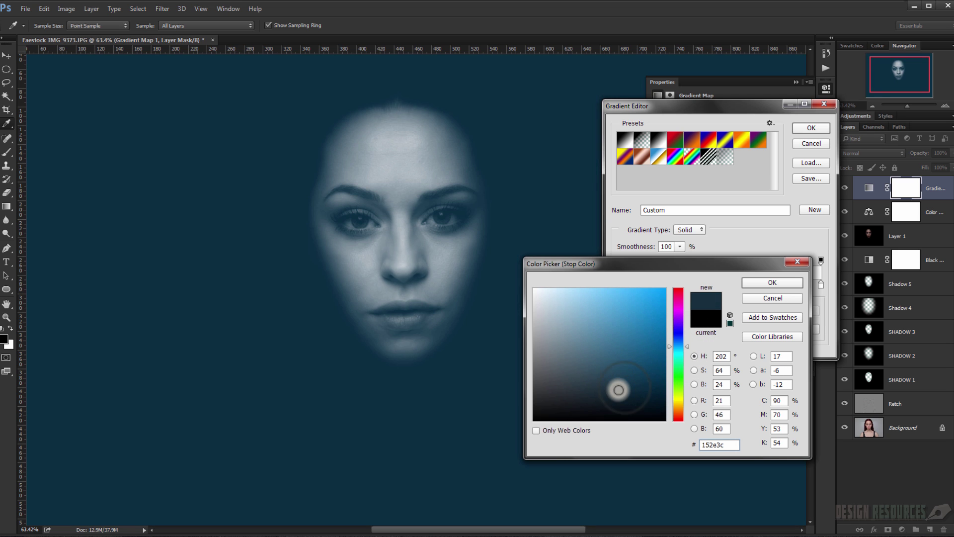
click(754, 284)
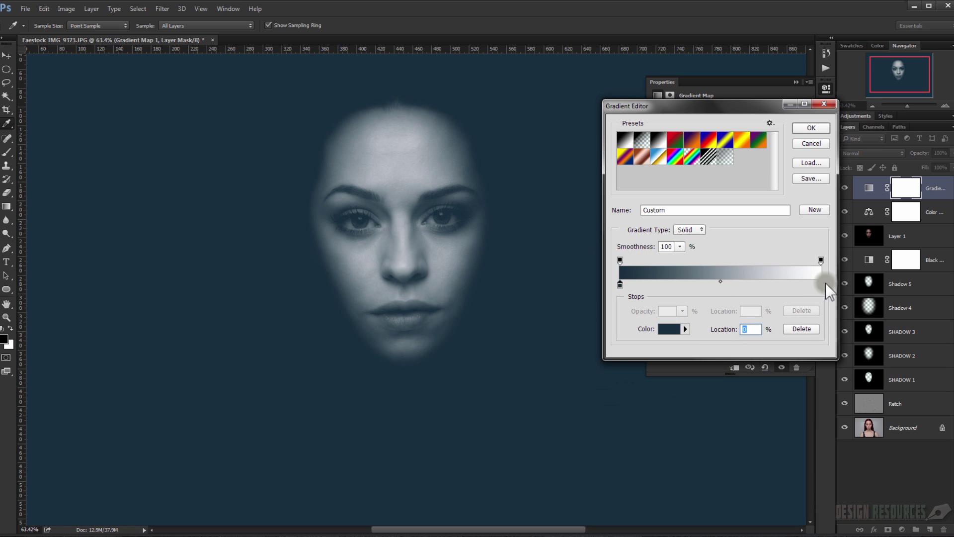
Step: Set the gradient's light stop to the soft green #5bbda7 and accept the gradient
double_click(821, 284)
click(679, 356)
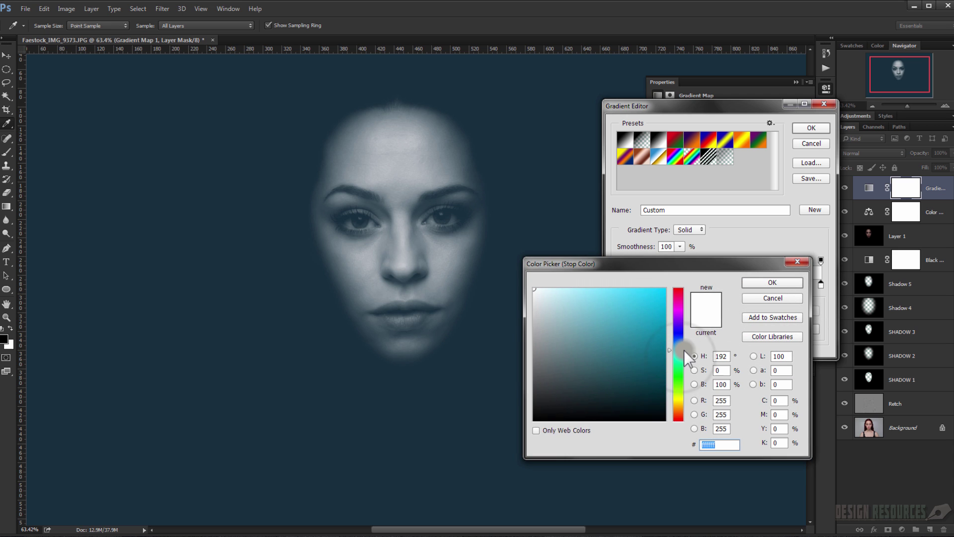
click(681, 359)
mouse_move(656, 334)
mouse_down()
mouse_move(603, 330)
mouse_move(636, 337)
mouse_move(635, 320)
mouse_move(602, 322)
mouse_up()
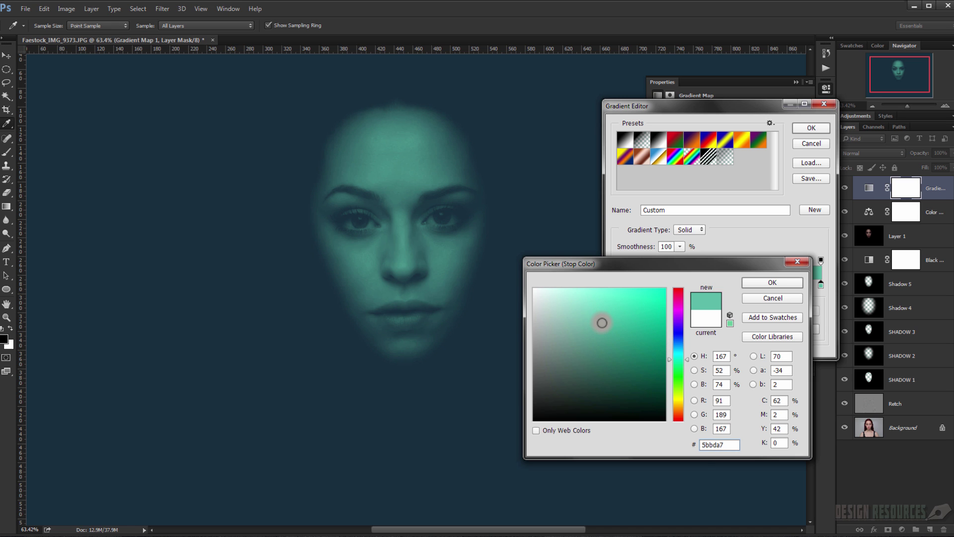
click(770, 281)
click(819, 128)
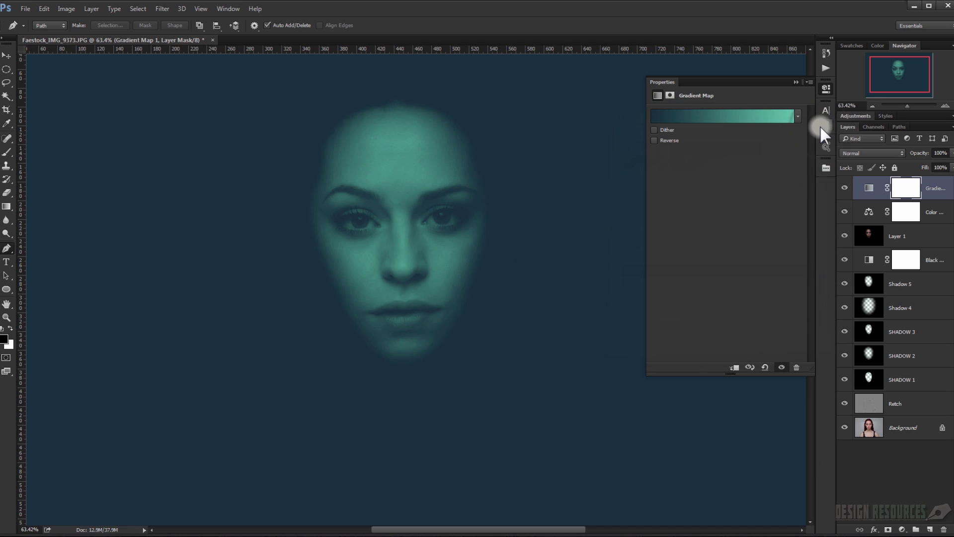
click(796, 82)
Step: Set the Gradient Map layer to Screen blending at 50% opacity
scroll(531, 259, down, 3)
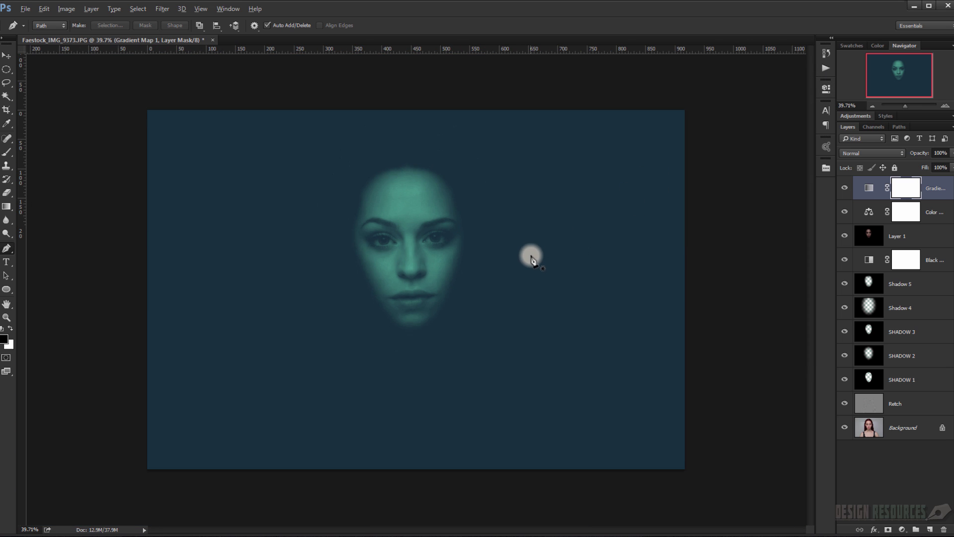
click(869, 151)
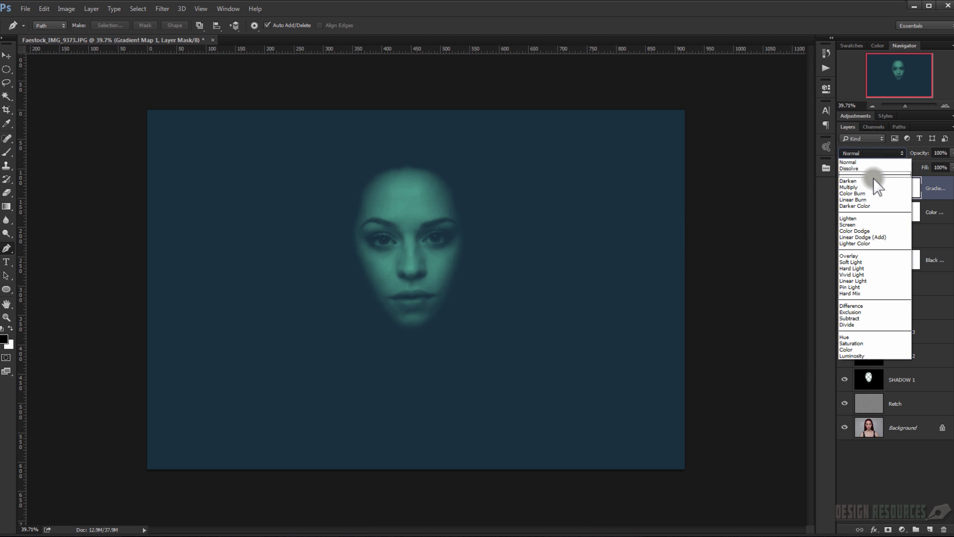
click(876, 224)
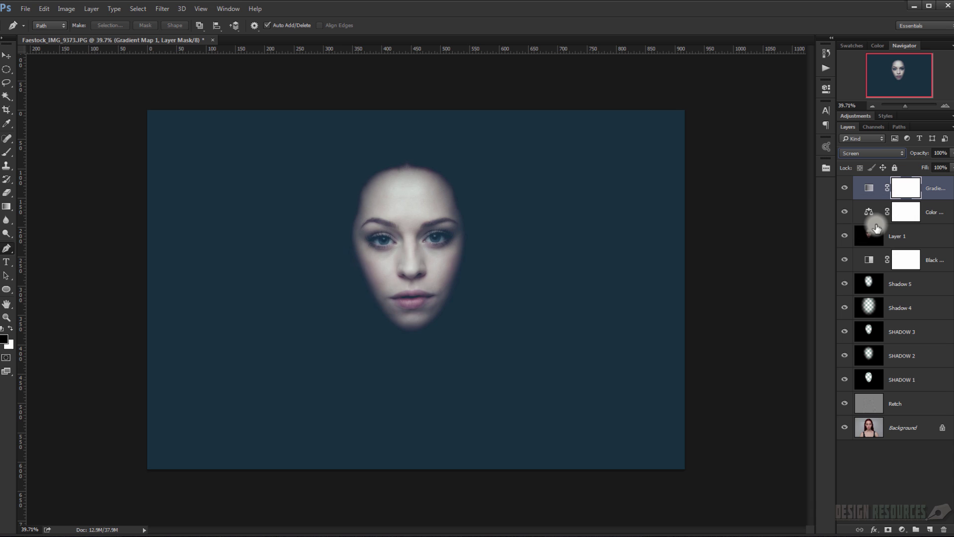
click(936, 152)
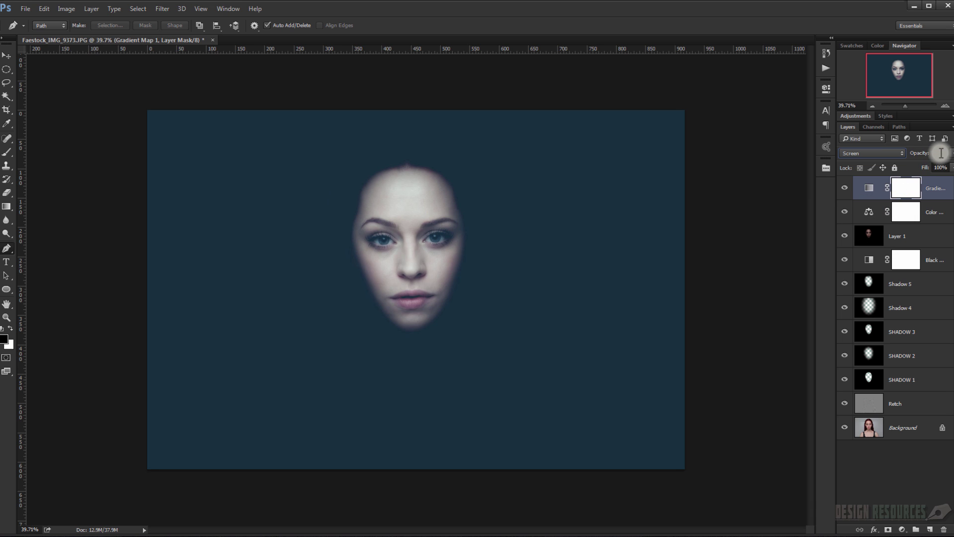
text(50)
key(Return)
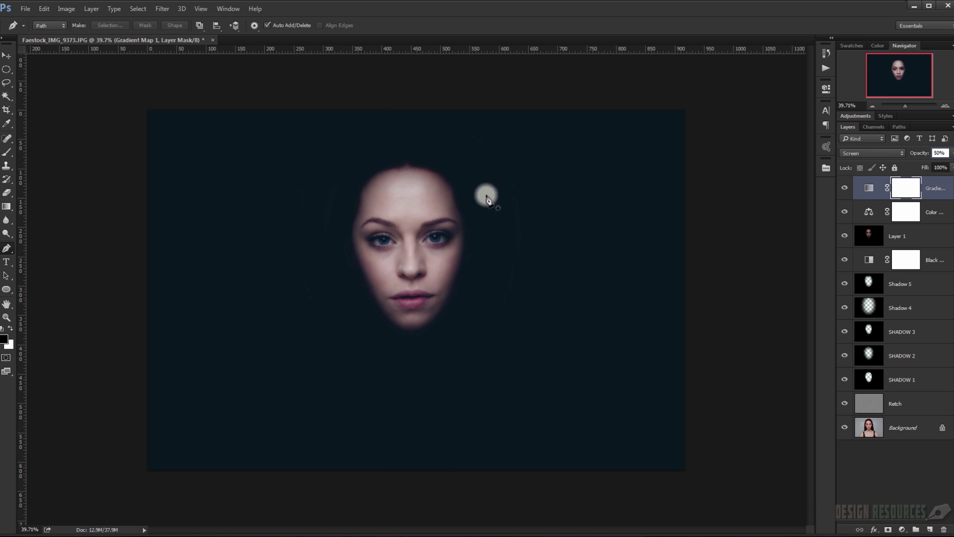
Step: Reopen the Gradient Map's gradient and change its dark stop to a deep teal, about #0f3641
drag(425, 240, 445, 260)
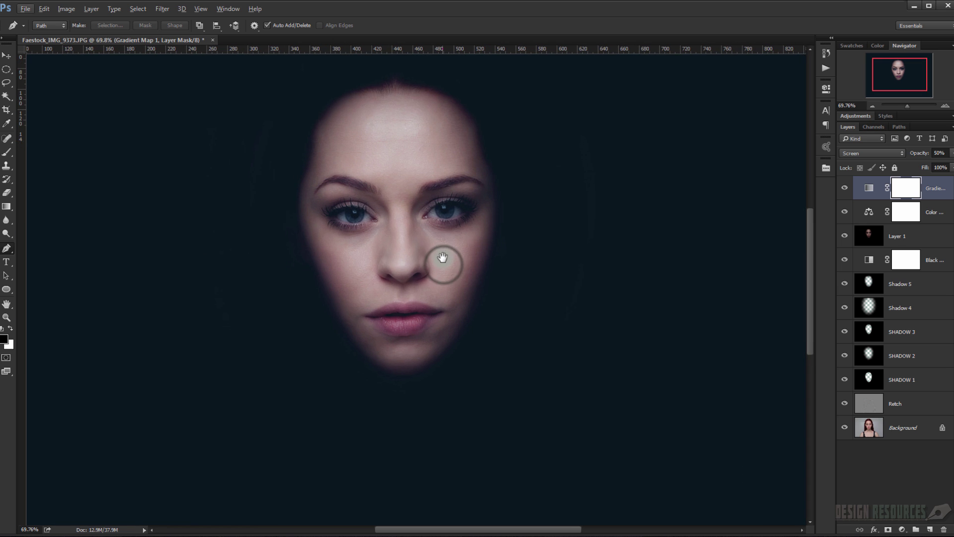
double_click(869, 188)
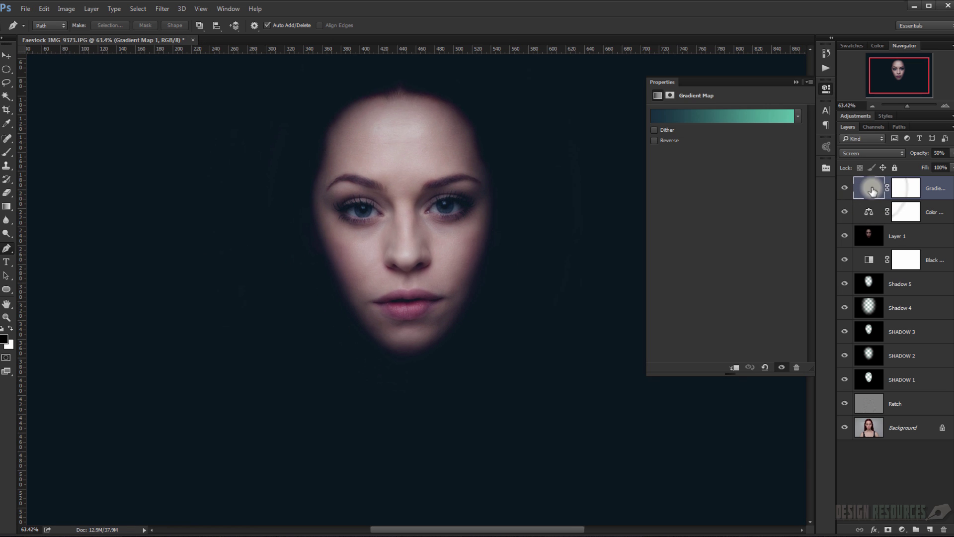
click(715, 116)
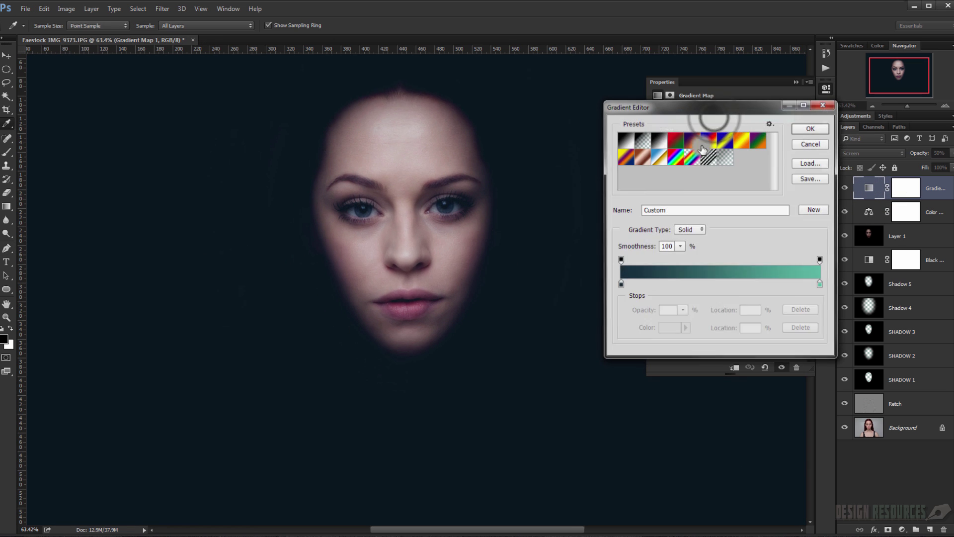
double_click(621, 285)
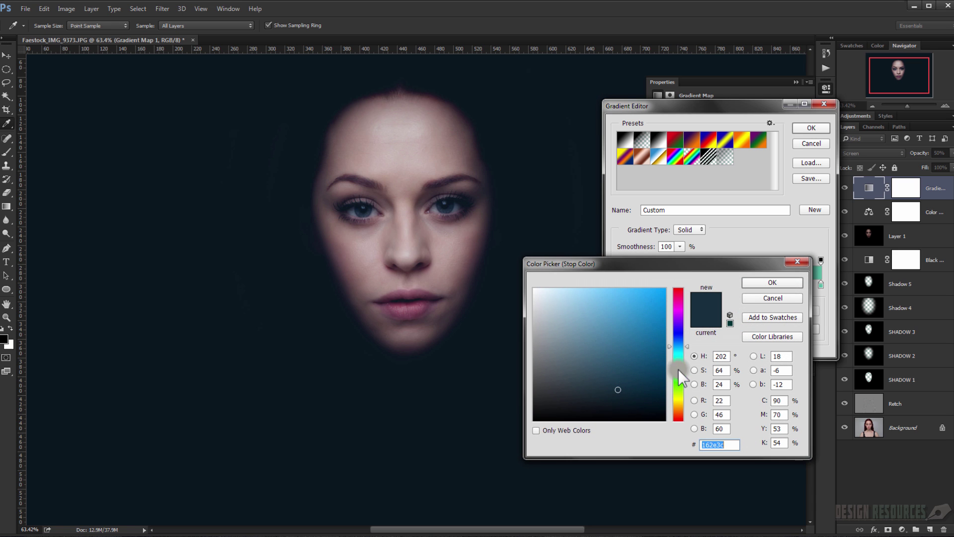
drag(678, 369, 681, 349)
mouse_move(637, 380)
mouse_down()
mouse_move(619, 392)
mouse_move(621, 382)
mouse_move(636, 385)
mouse_up()
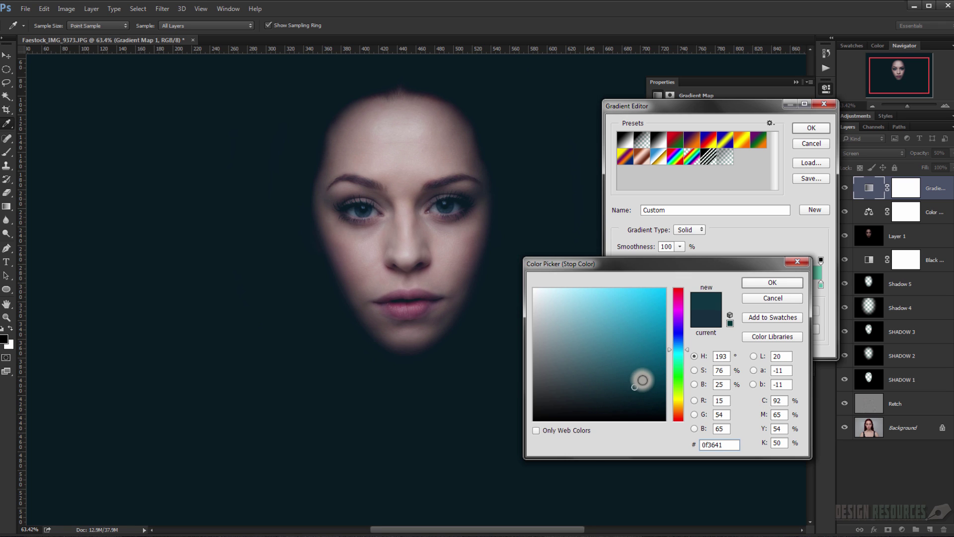
click(782, 282)
Step: Change the gradient's light stop to a brighter, more saturated mint green, accept the gradient and close the adjustment's properties
double_click(821, 285)
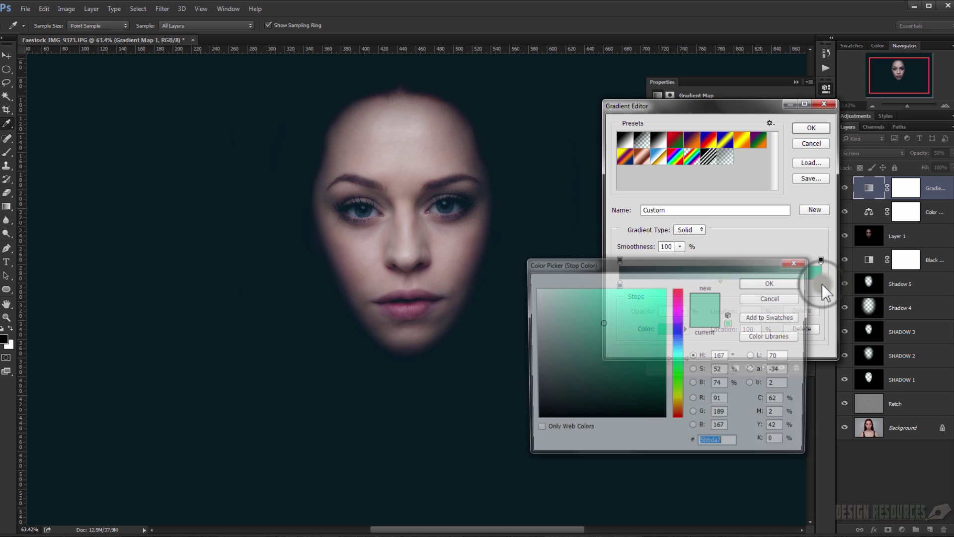
drag(639, 324, 641, 313)
click(771, 282)
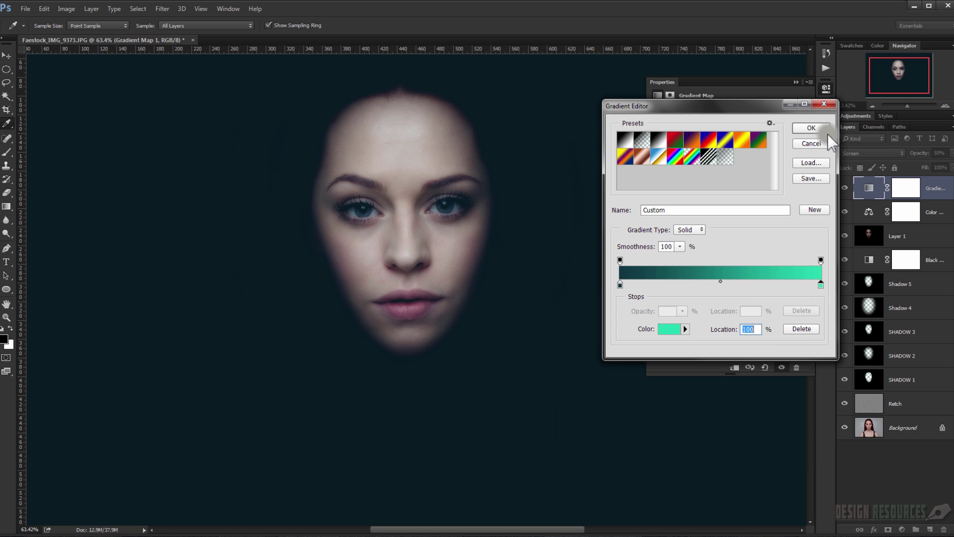
click(811, 128)
scroll(595, 213, down, 5)
scroll(443, 272, up, 2)
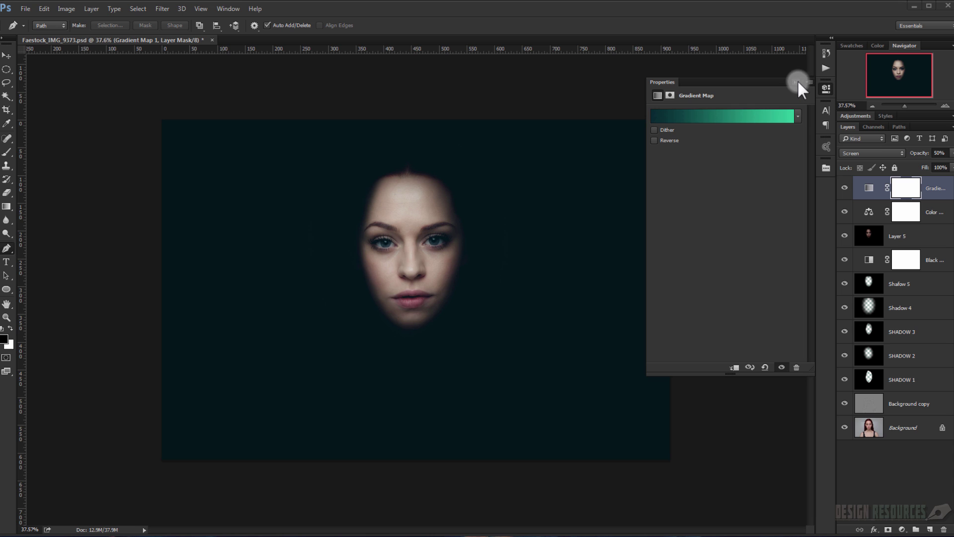
click(798, 82)
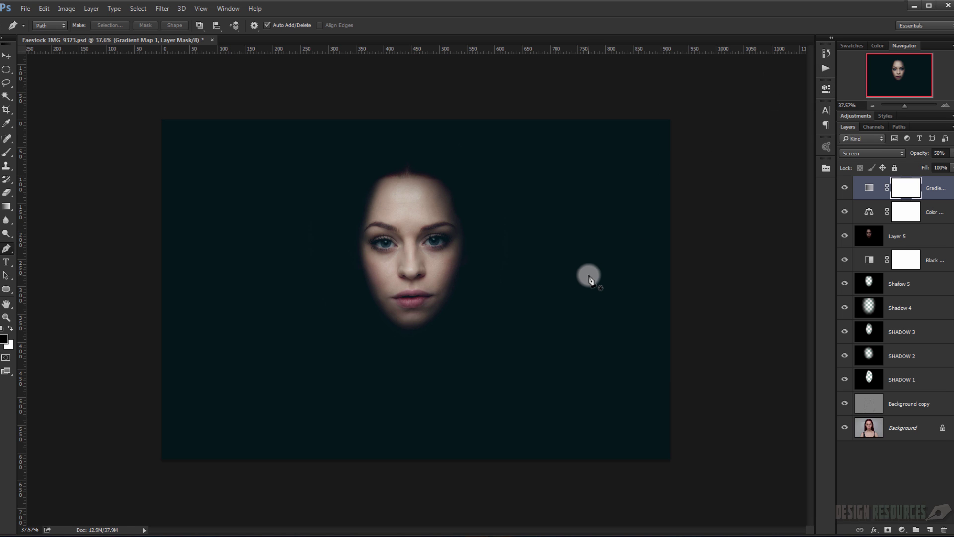
Step: Examine the graded portrait up close and hide the interface panels for an unobstructed view of it
scroll(589, 278, down, 2)
scroll(587, 276, up, 4)
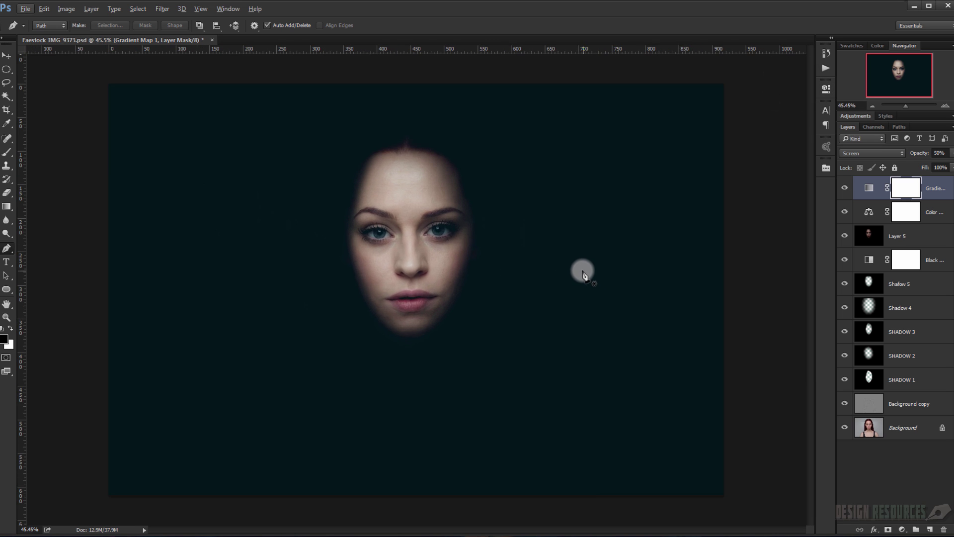
scroll(439, 239, up, 1)
mouse_move(407, 249)
mouse_down()
mouse_move(427, 254)
mouse_move(404, 258)
mouse_up()
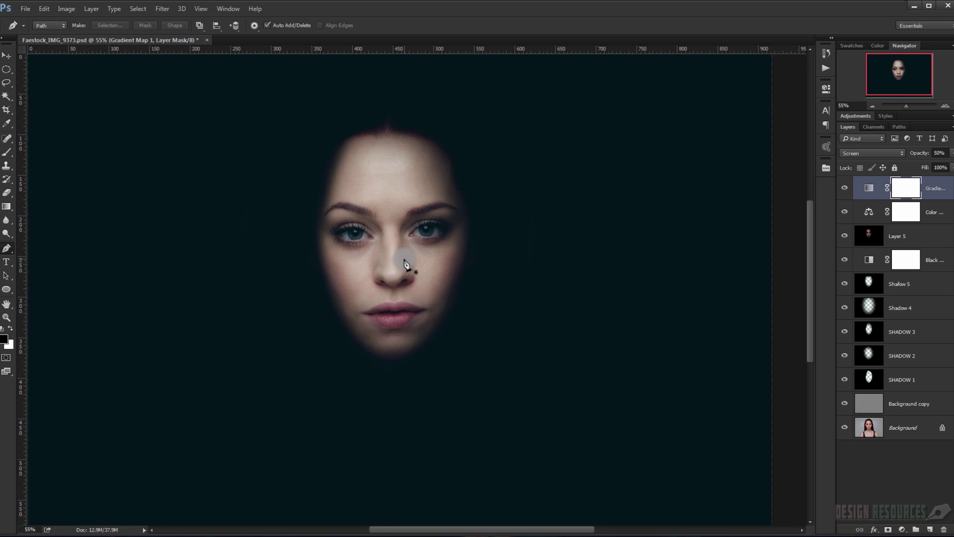
key(Tab)
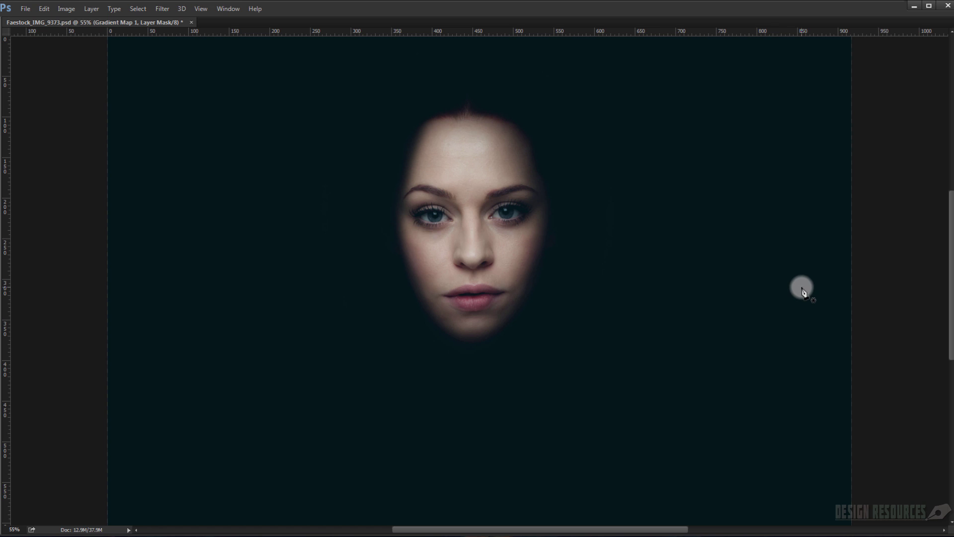